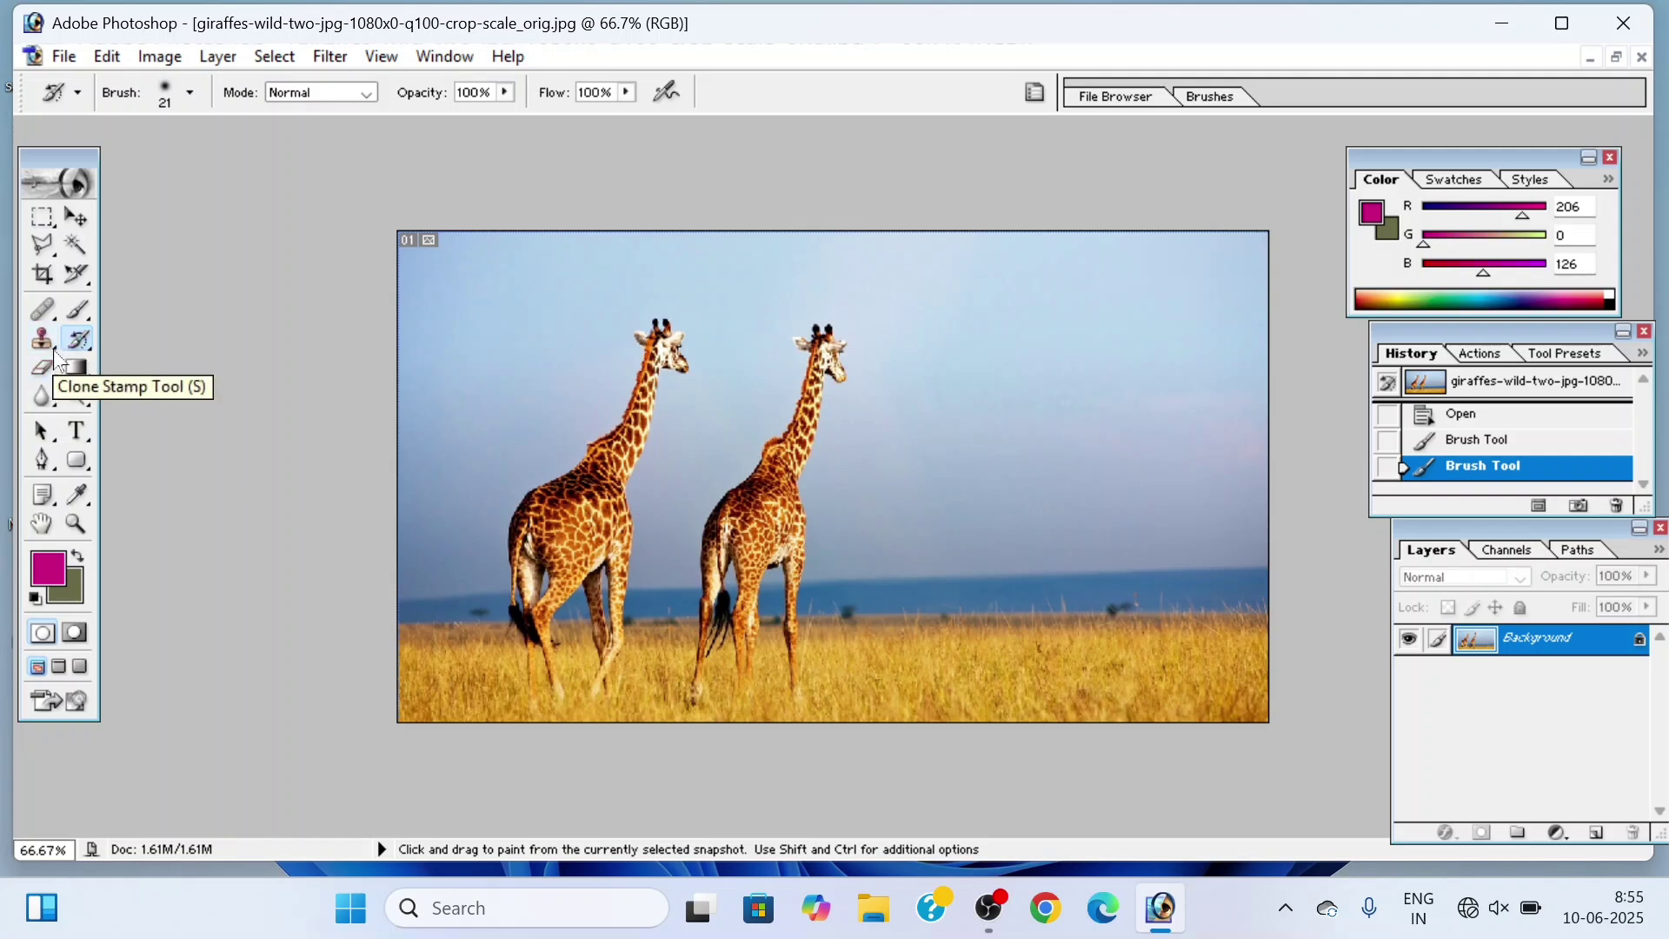
Step: Activate the Clone Stamp tool and try stamping on the giraffe photo without defining a source point
click(56, 354)
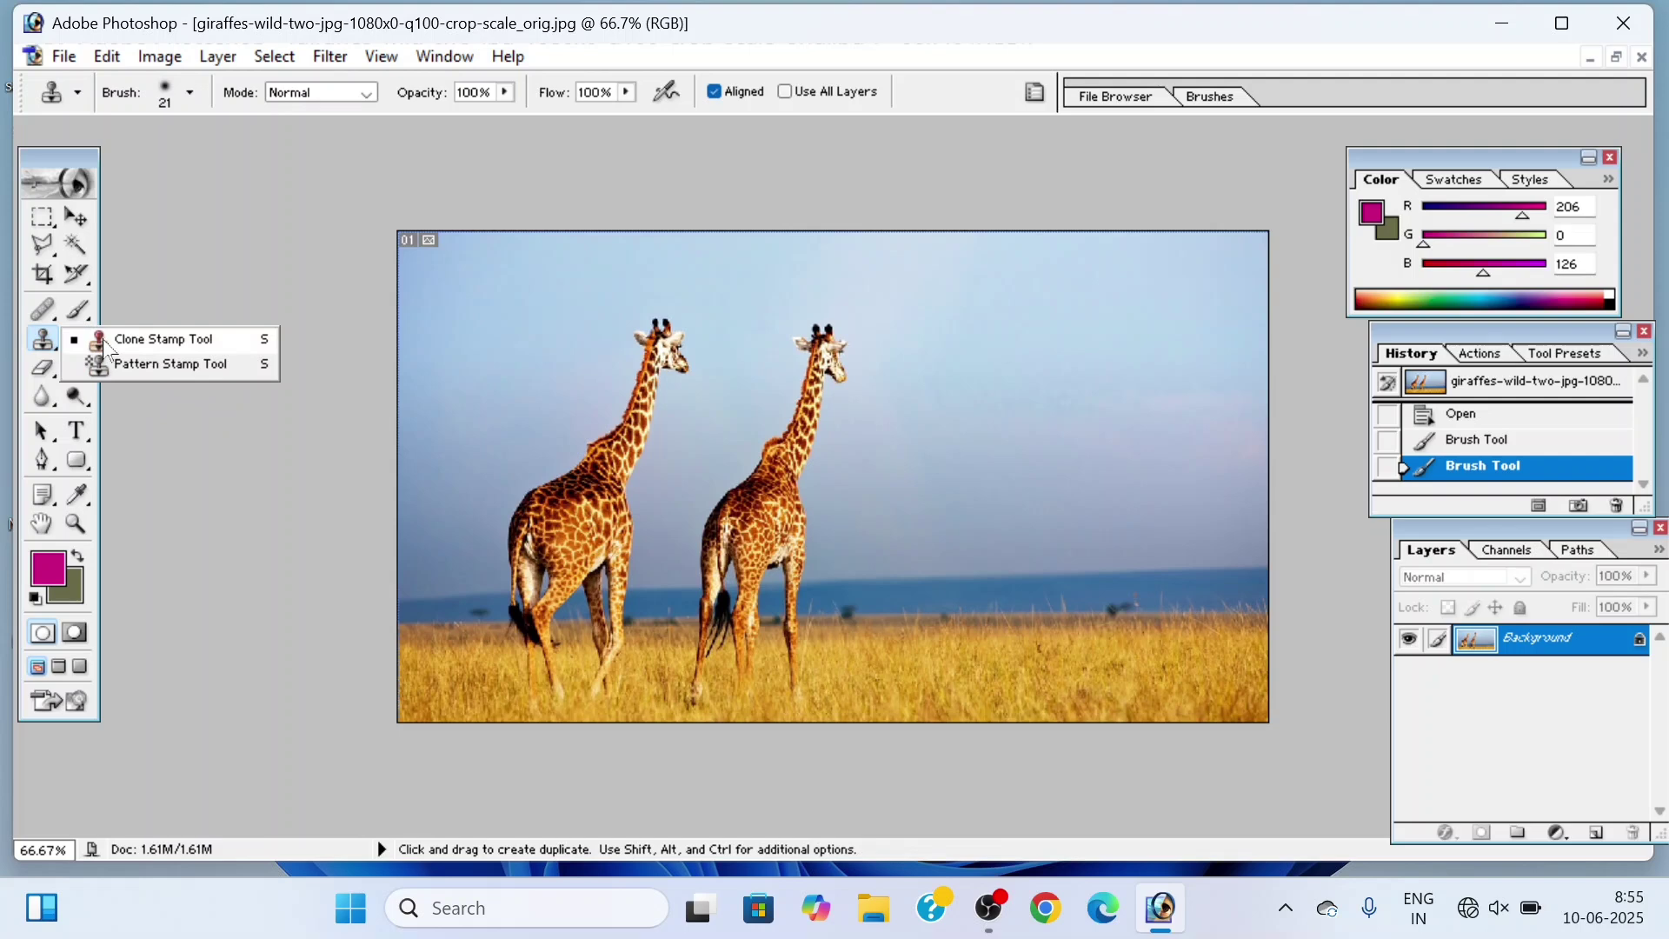
click(159, 343)
click(148, 298)
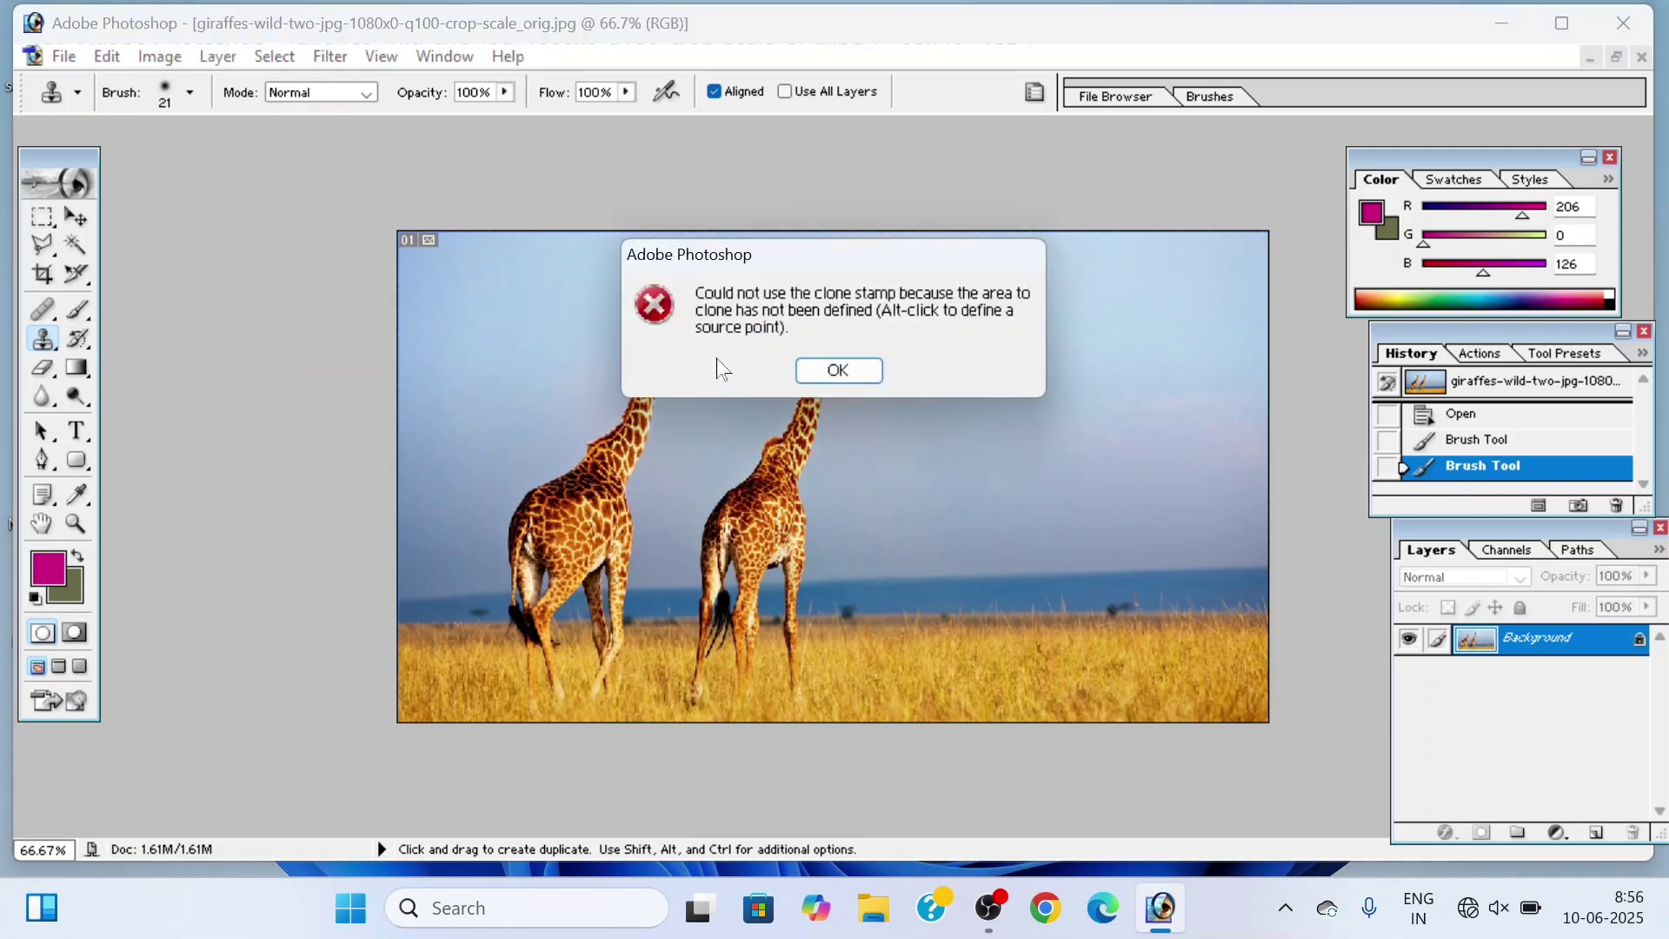
click(838, 371)
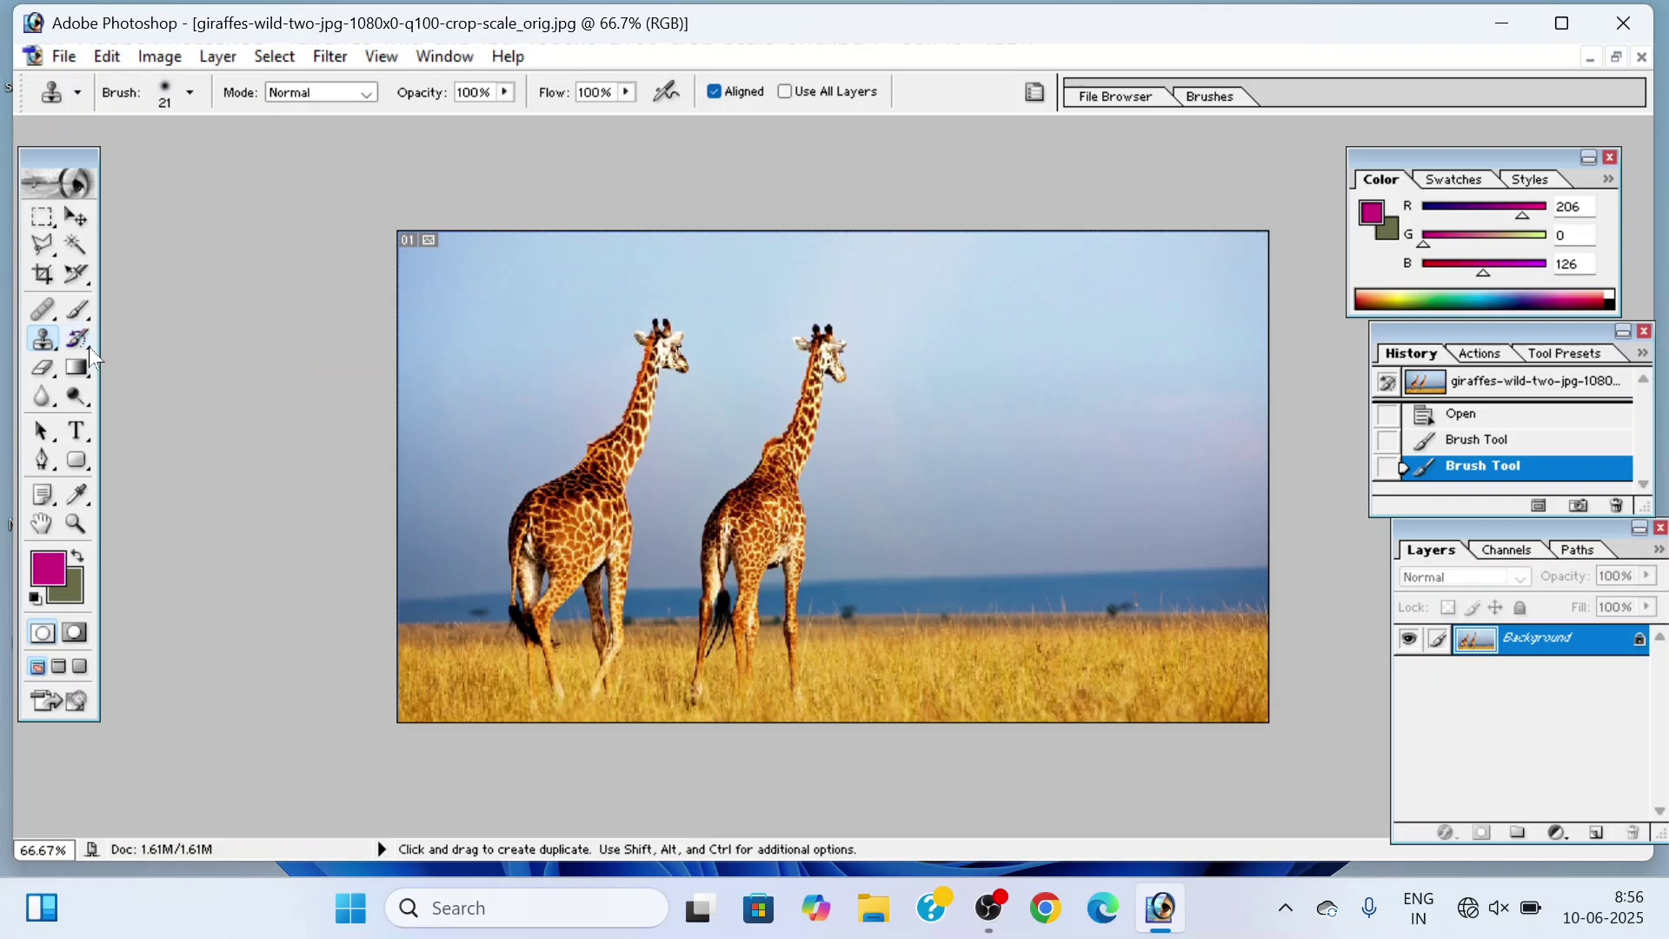
Step: Switch to the History Brush tool and return to the Clone Stamp tool
click(80, 341)
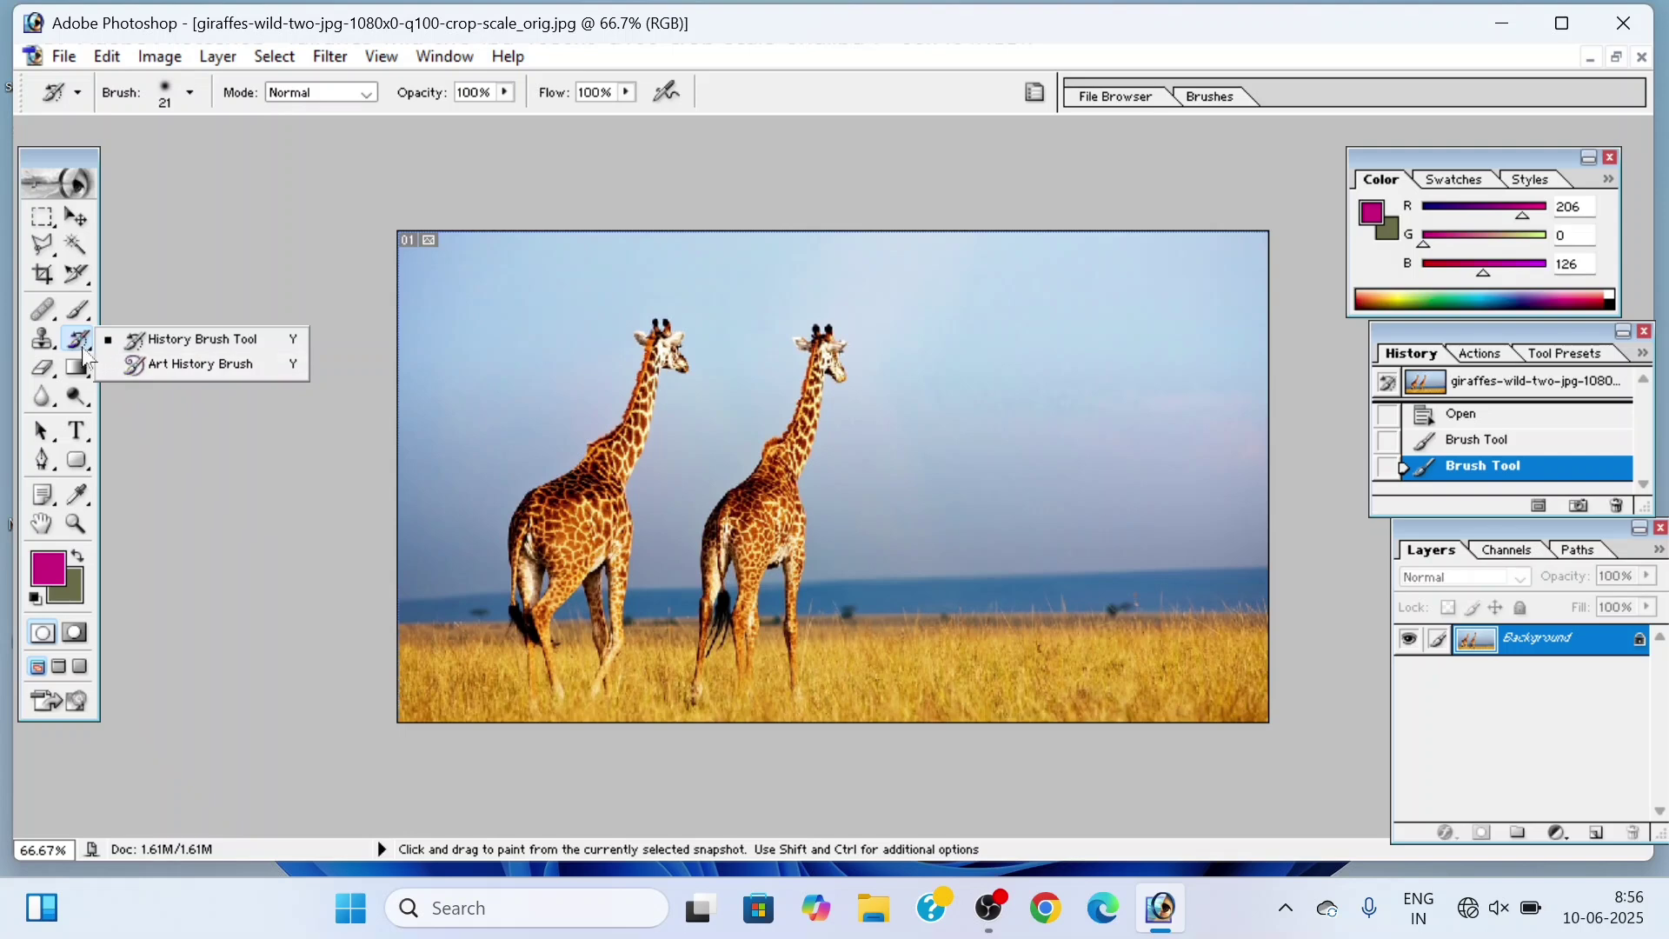
click(54, 351)
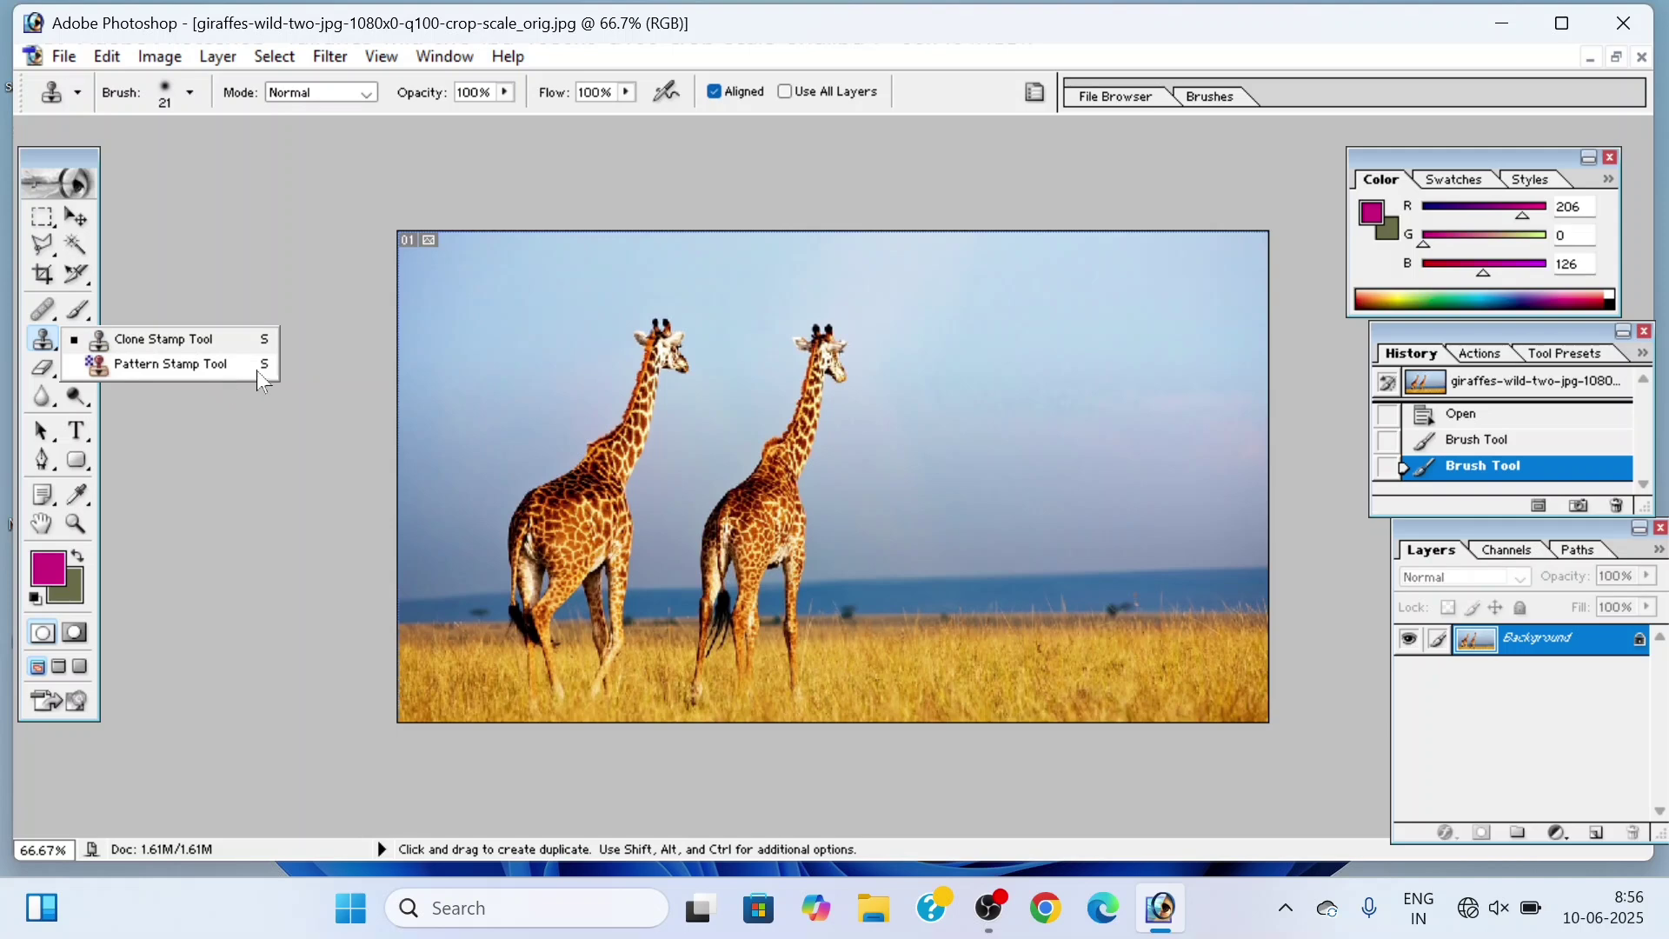
click(202, 338)
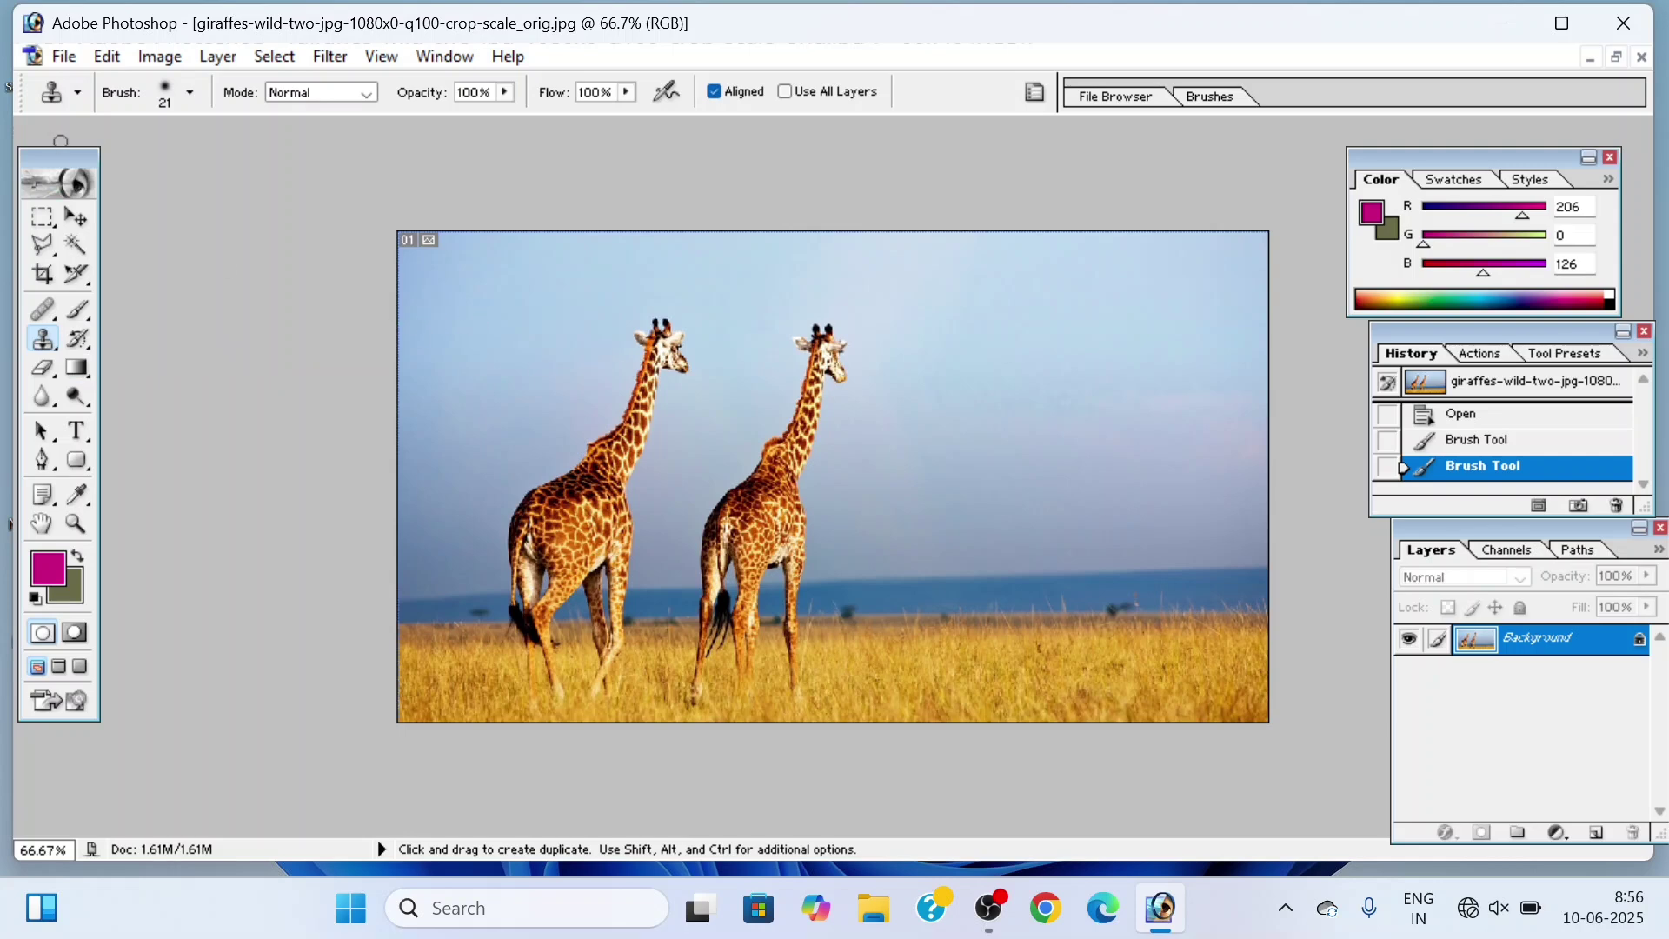
Step: Examine the Clone Stamp's tool presets, brush diameter, blend mode and opacity settings
click(79, 94)
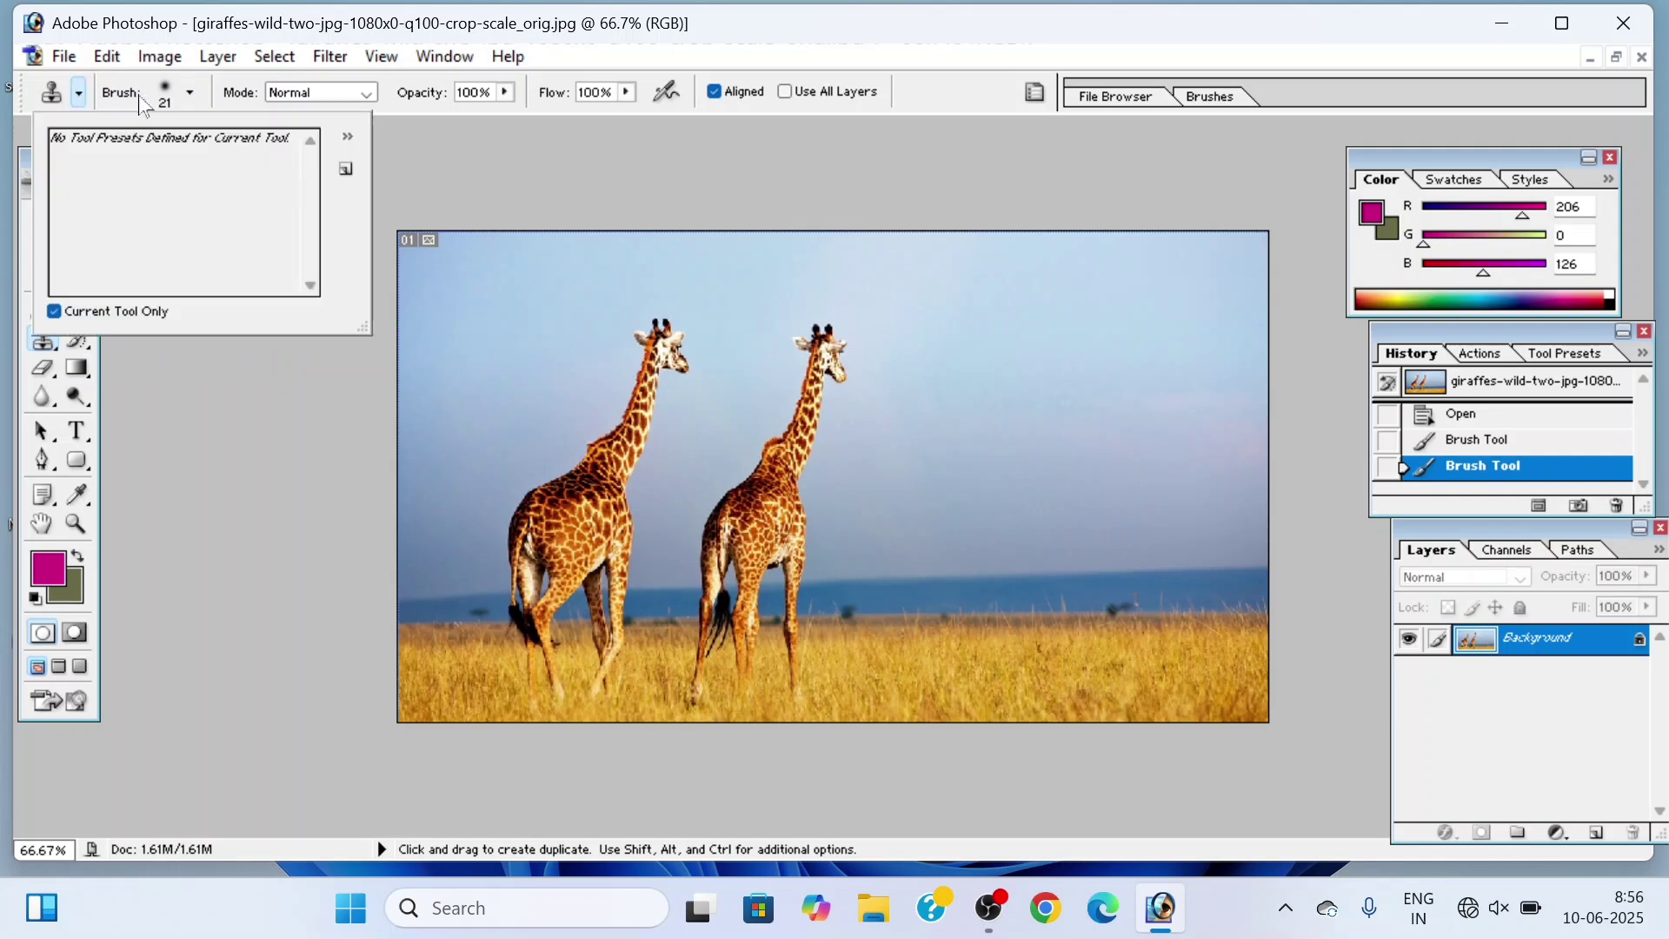
click(191, 94)
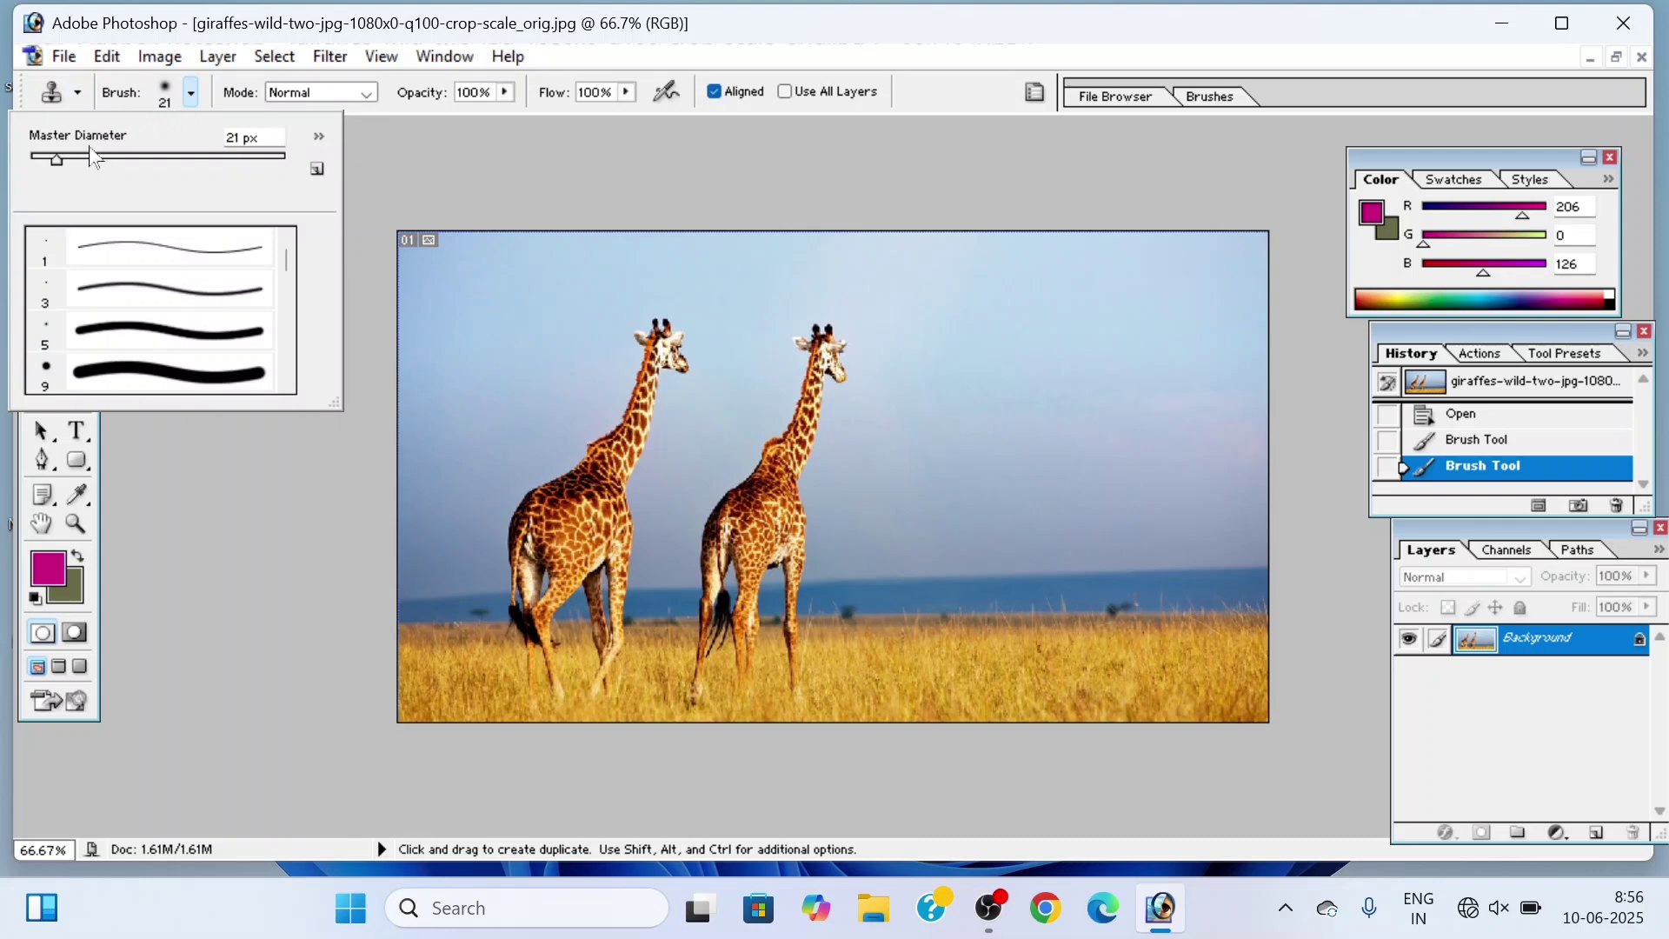
drag(57, 161, 115, 164)
key(Escape)
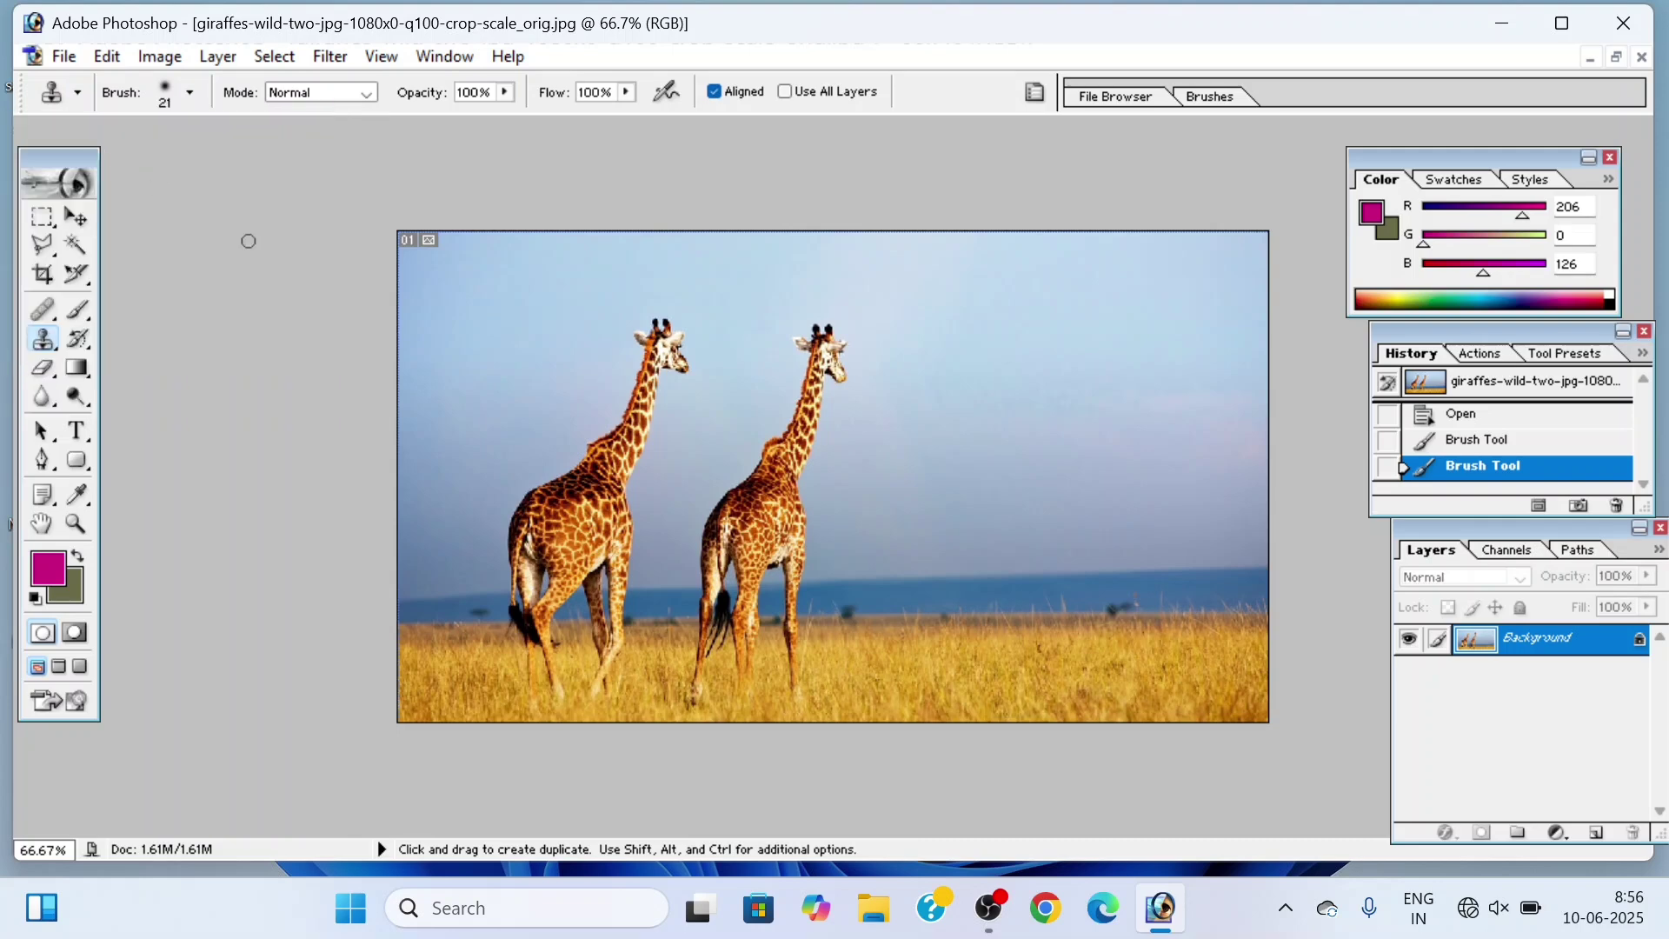
right_click(450, 370)
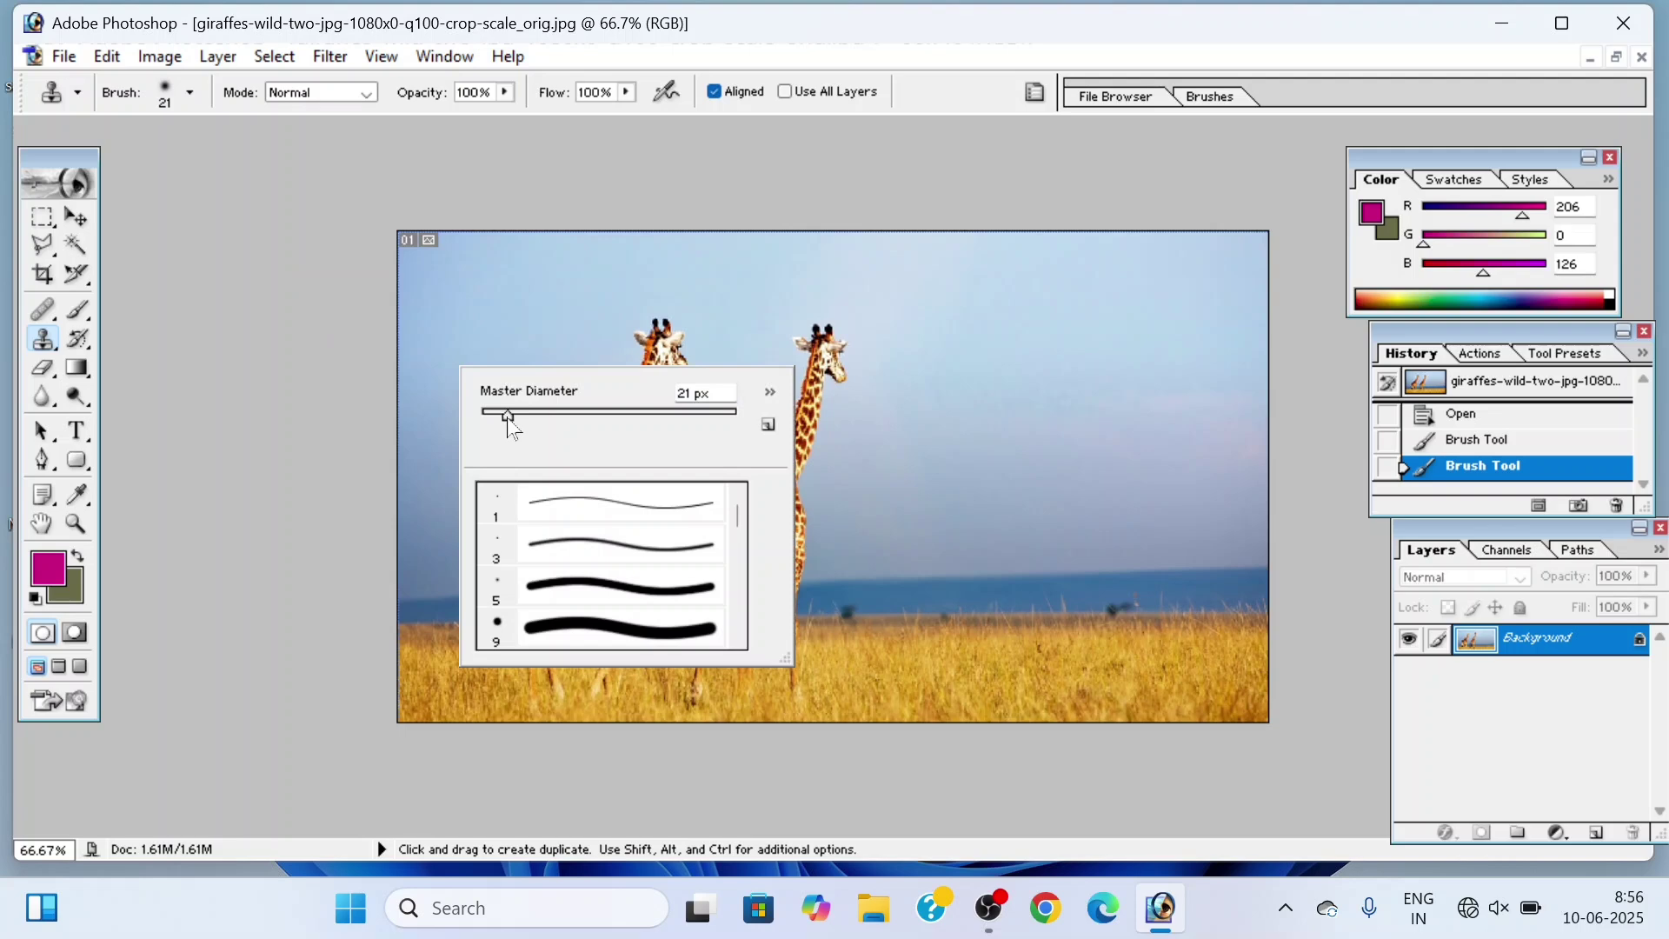
mouse_move(506, 417)
mouse_down()
mouse_move(692, 424)
mouse_move(537, 425)
mouse_up()
key(Return)
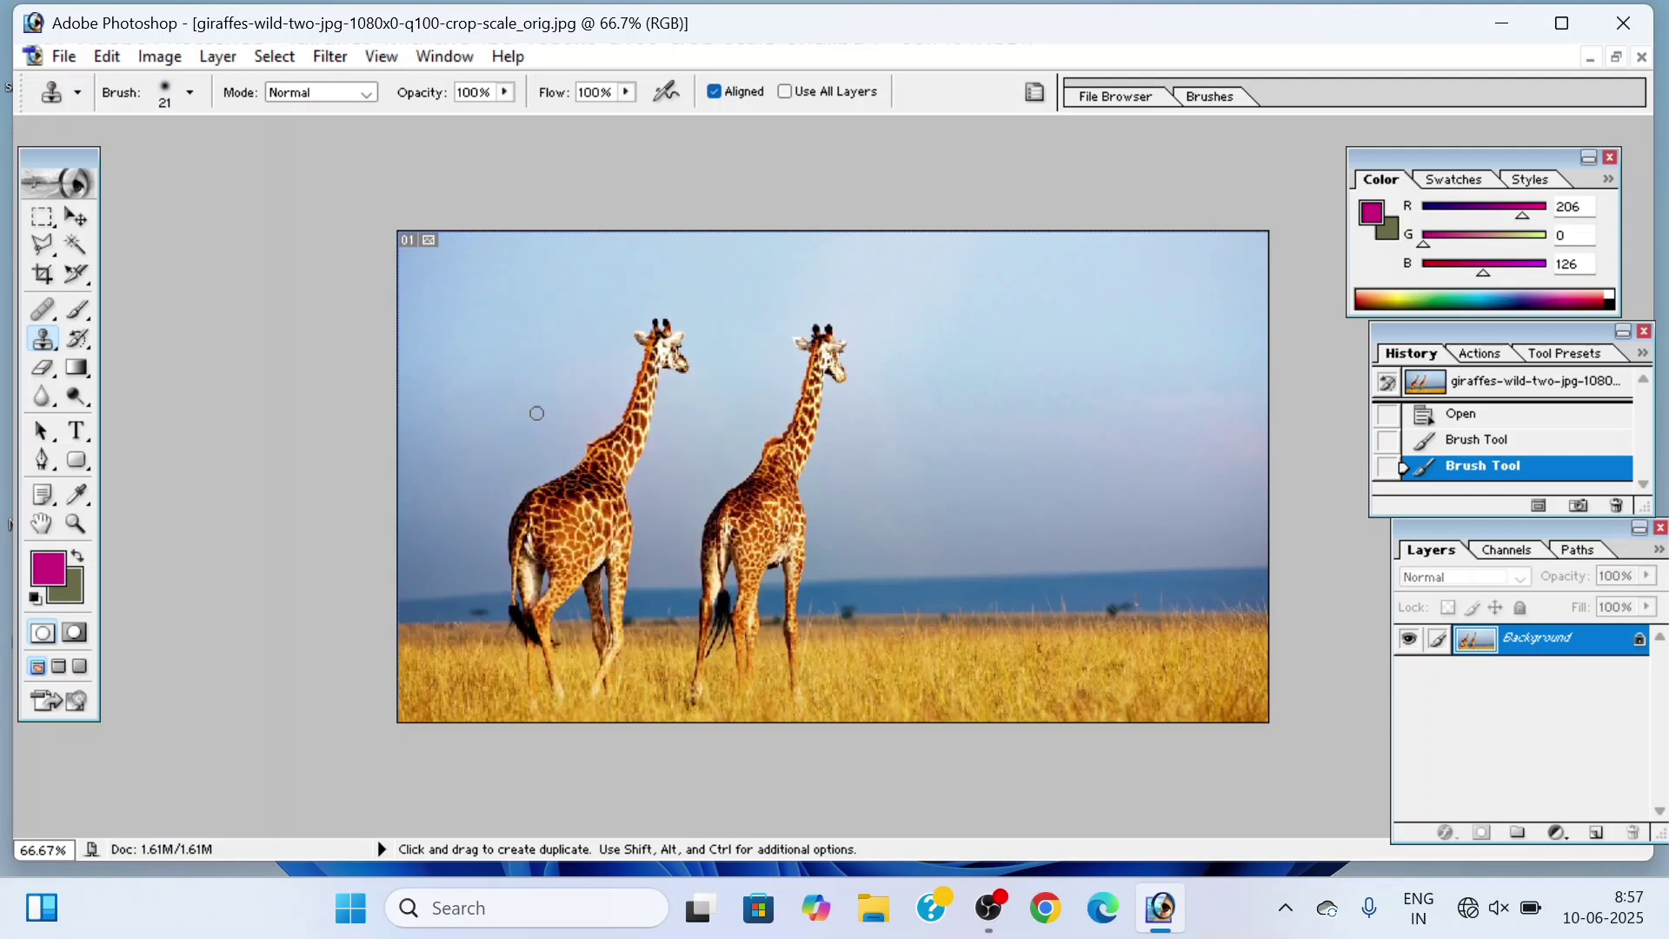
click(366, 93)
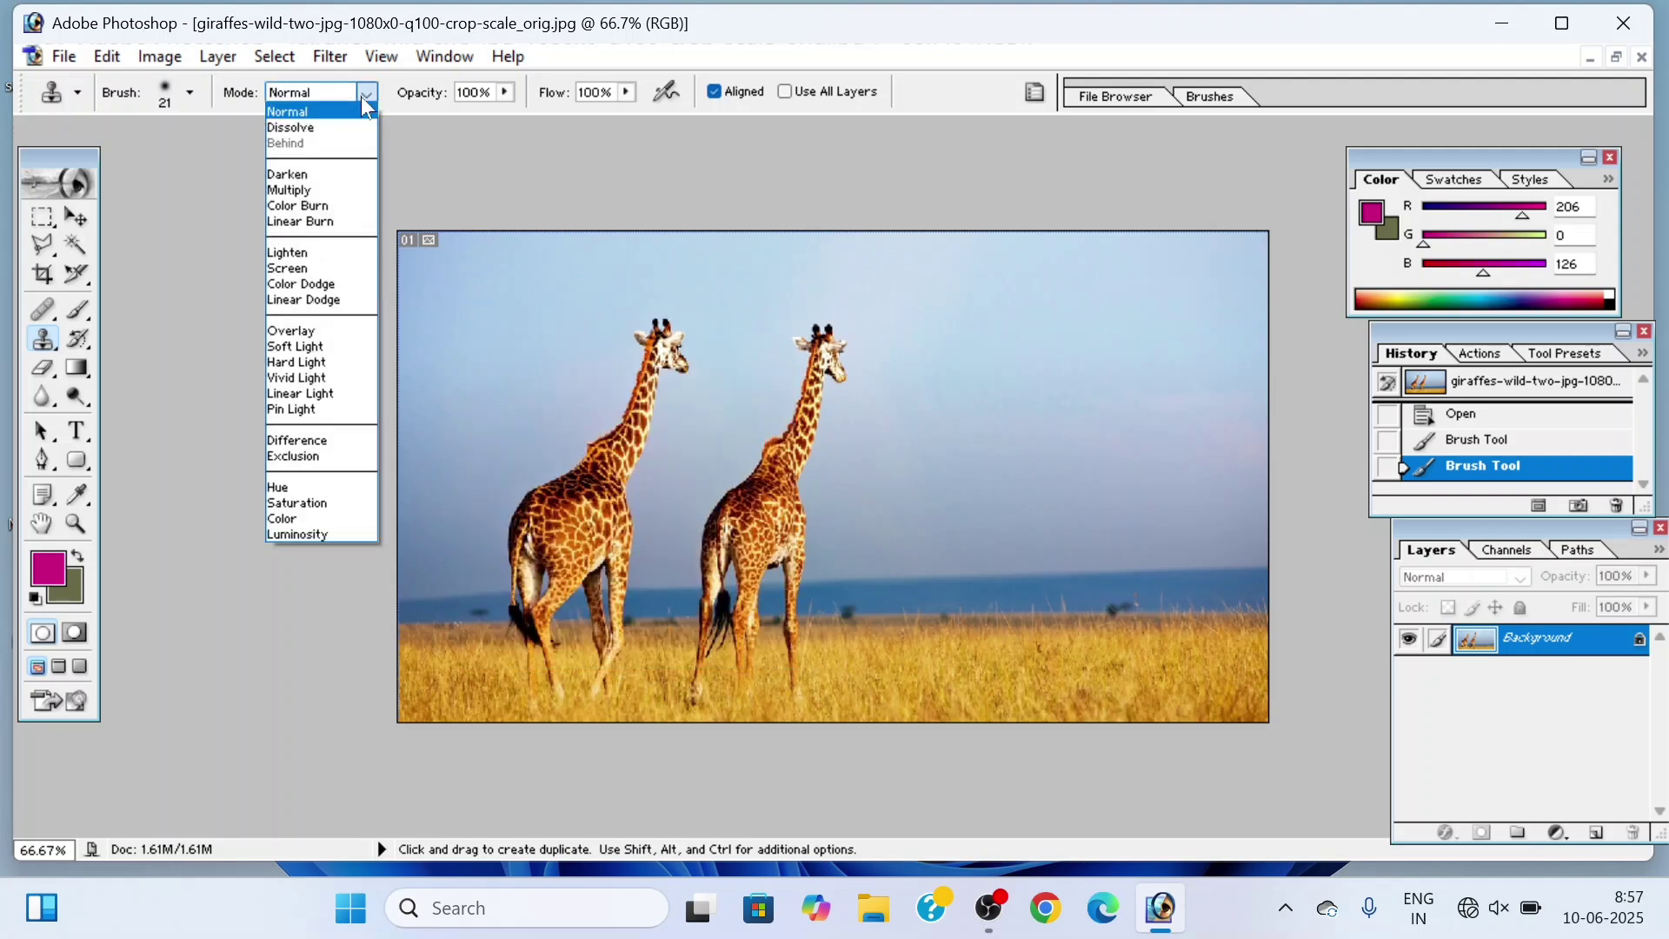
click(515, 98)
click(505, 93)
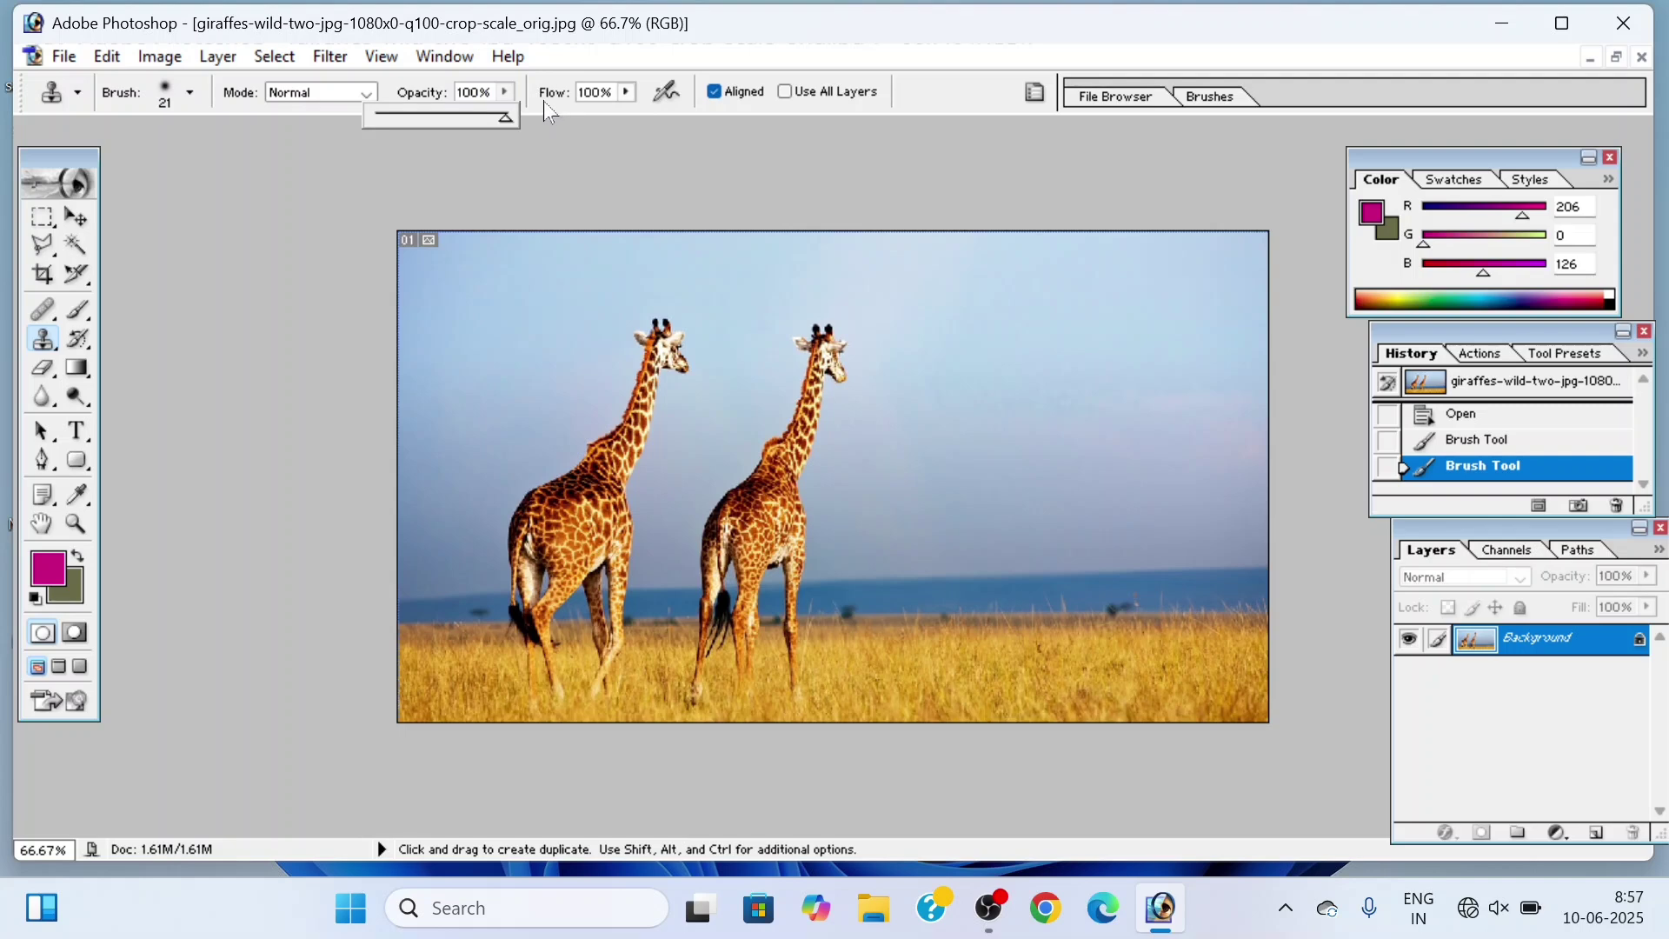
right_click(540, 409)
click(622, 457)
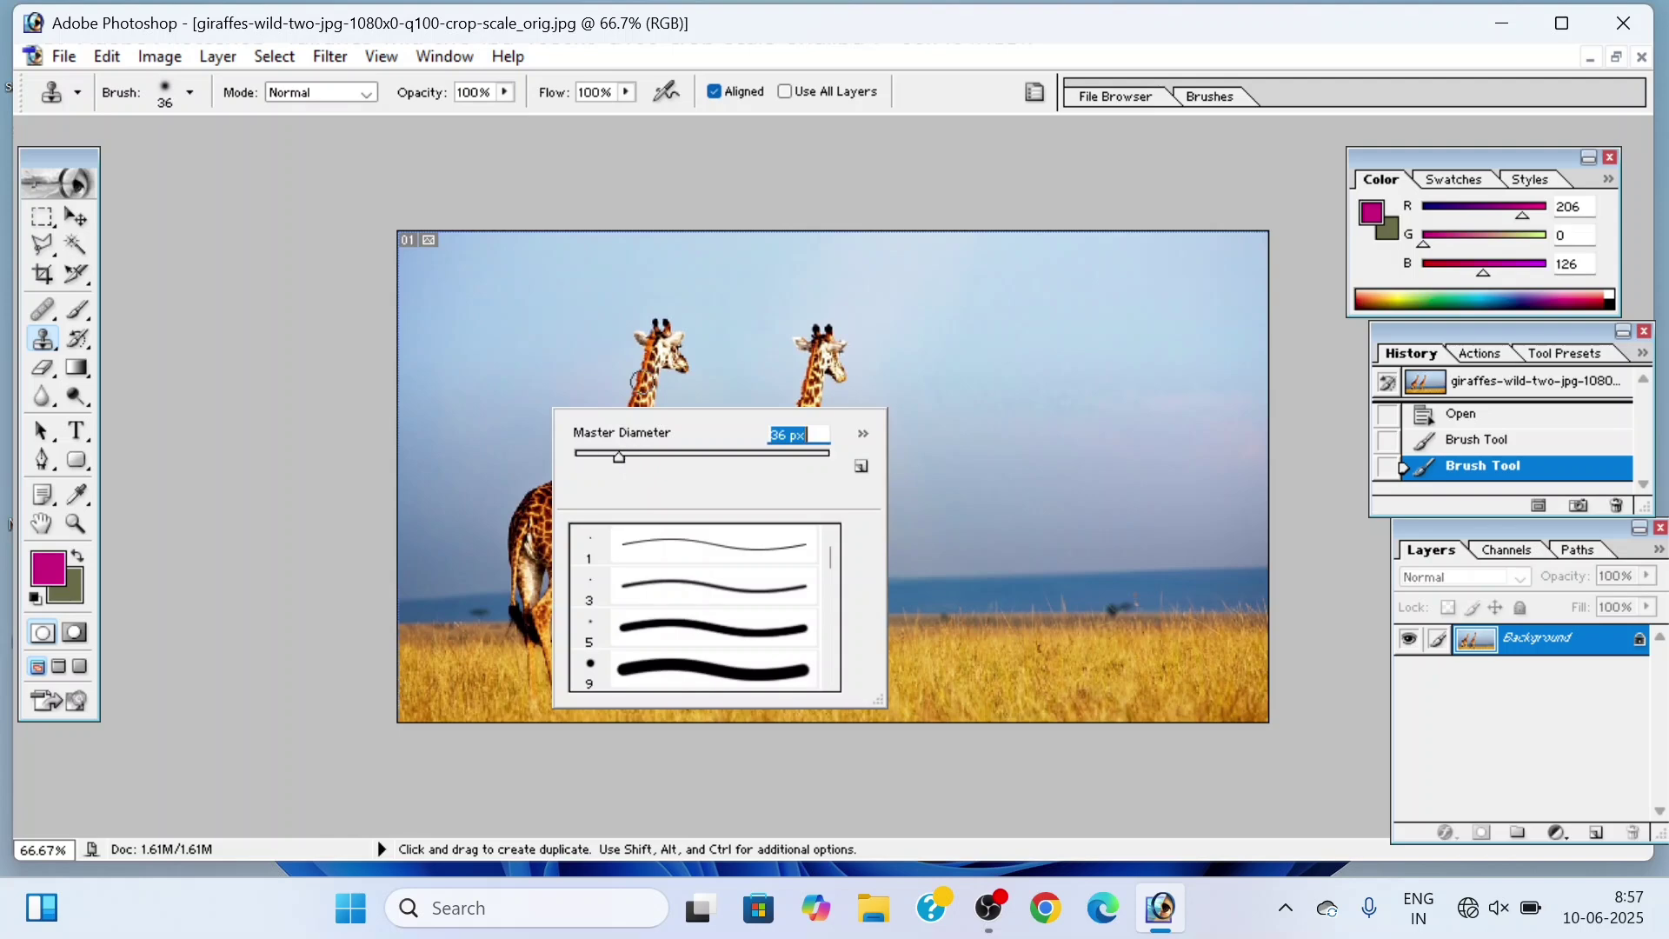
key(Escape)
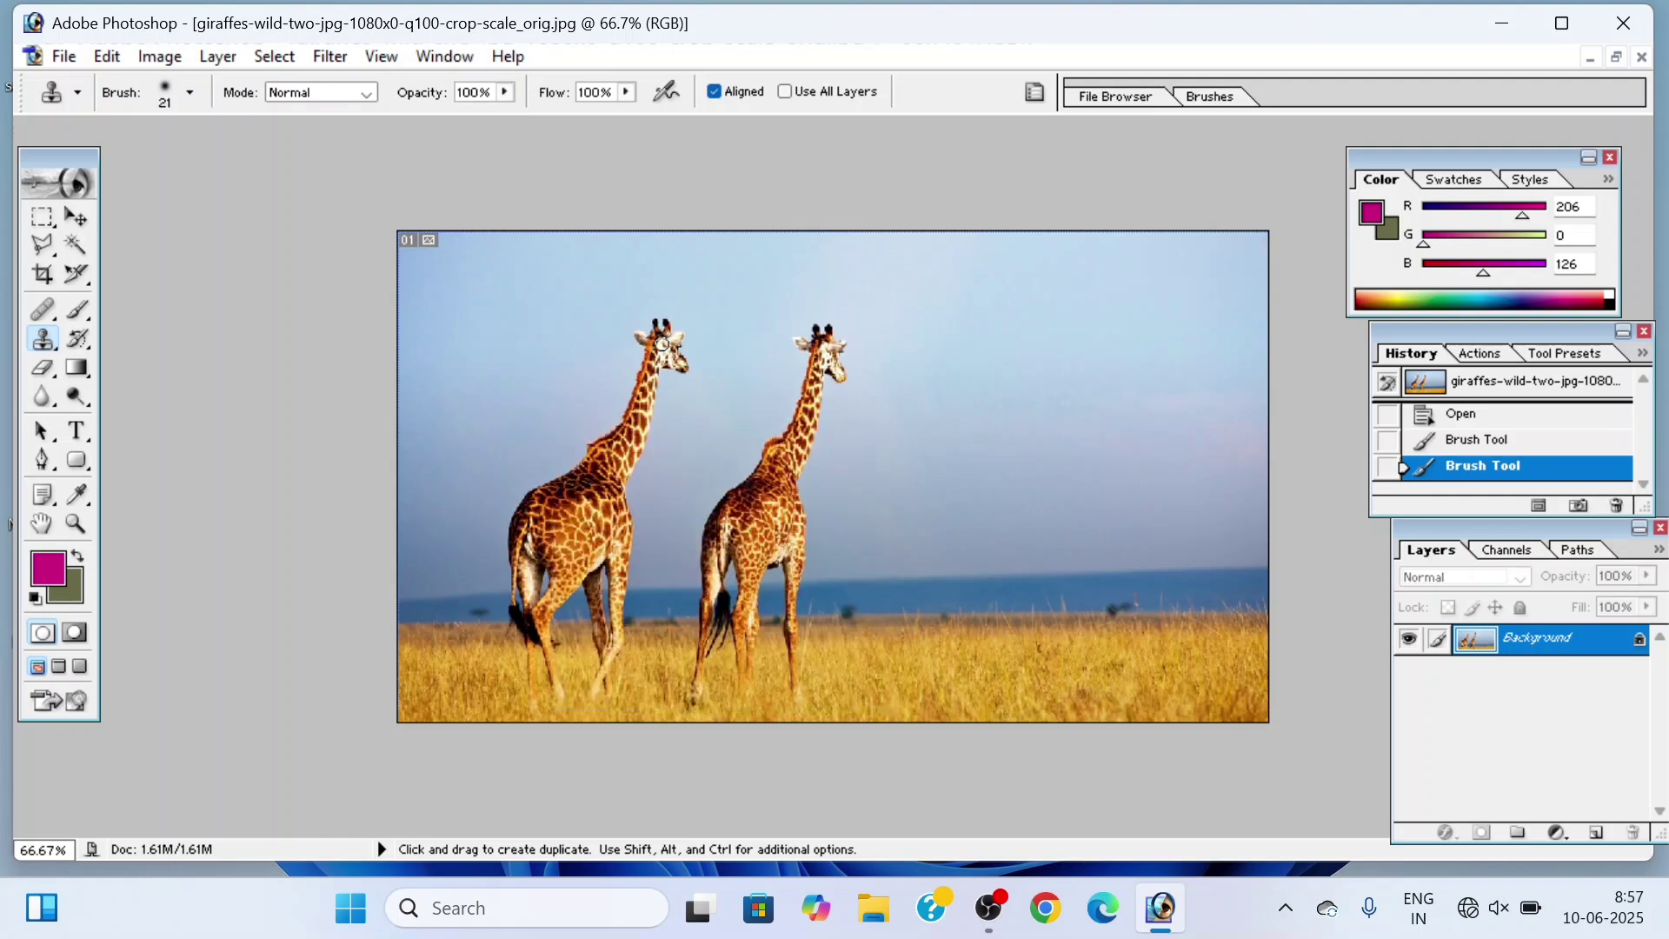
Step: Set the clone brush diameter to 31 px and try stamping on the left giraffe's head
right_click(662, 353)
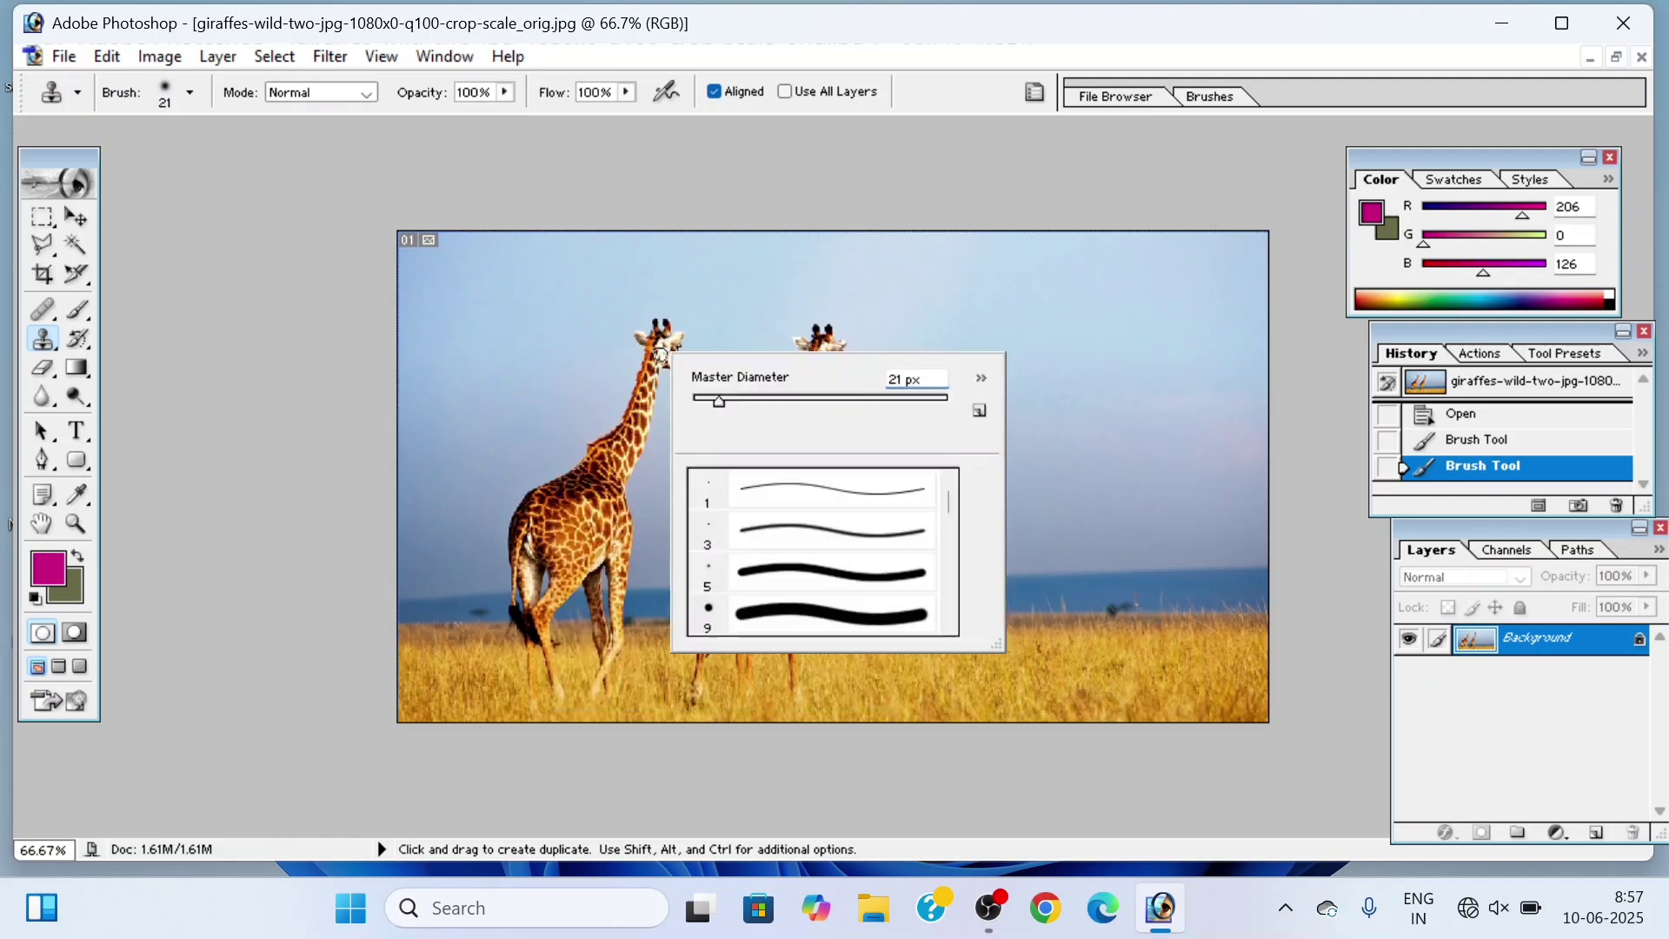
click(731, 402)
click(663, 333)
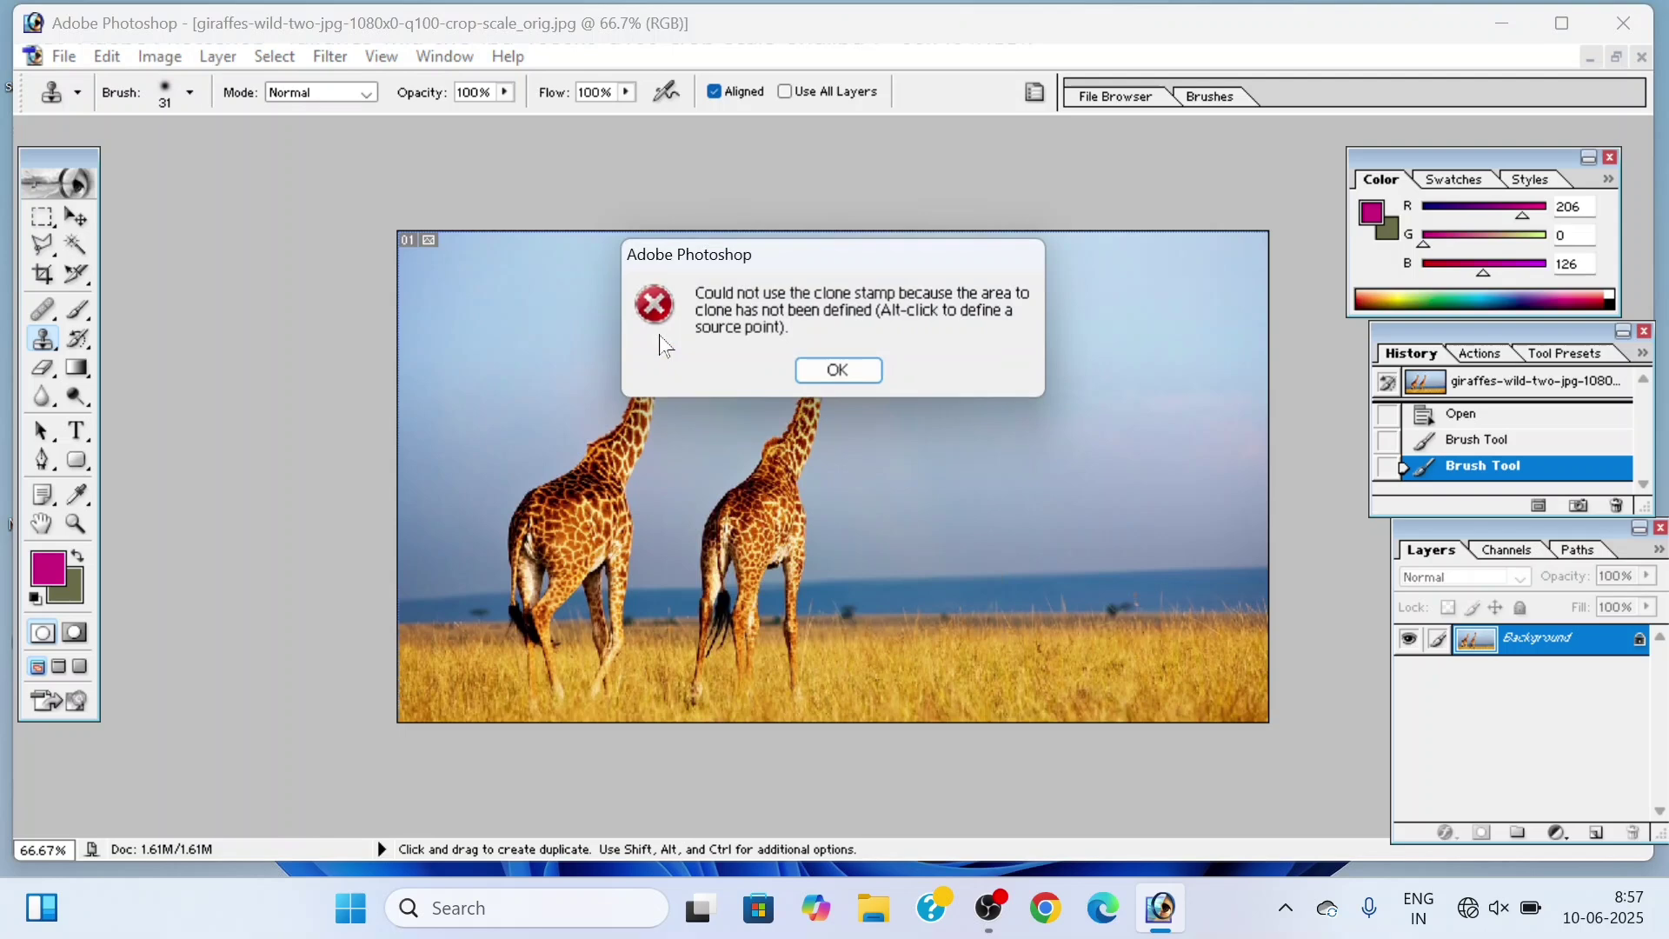
click(805, 376)
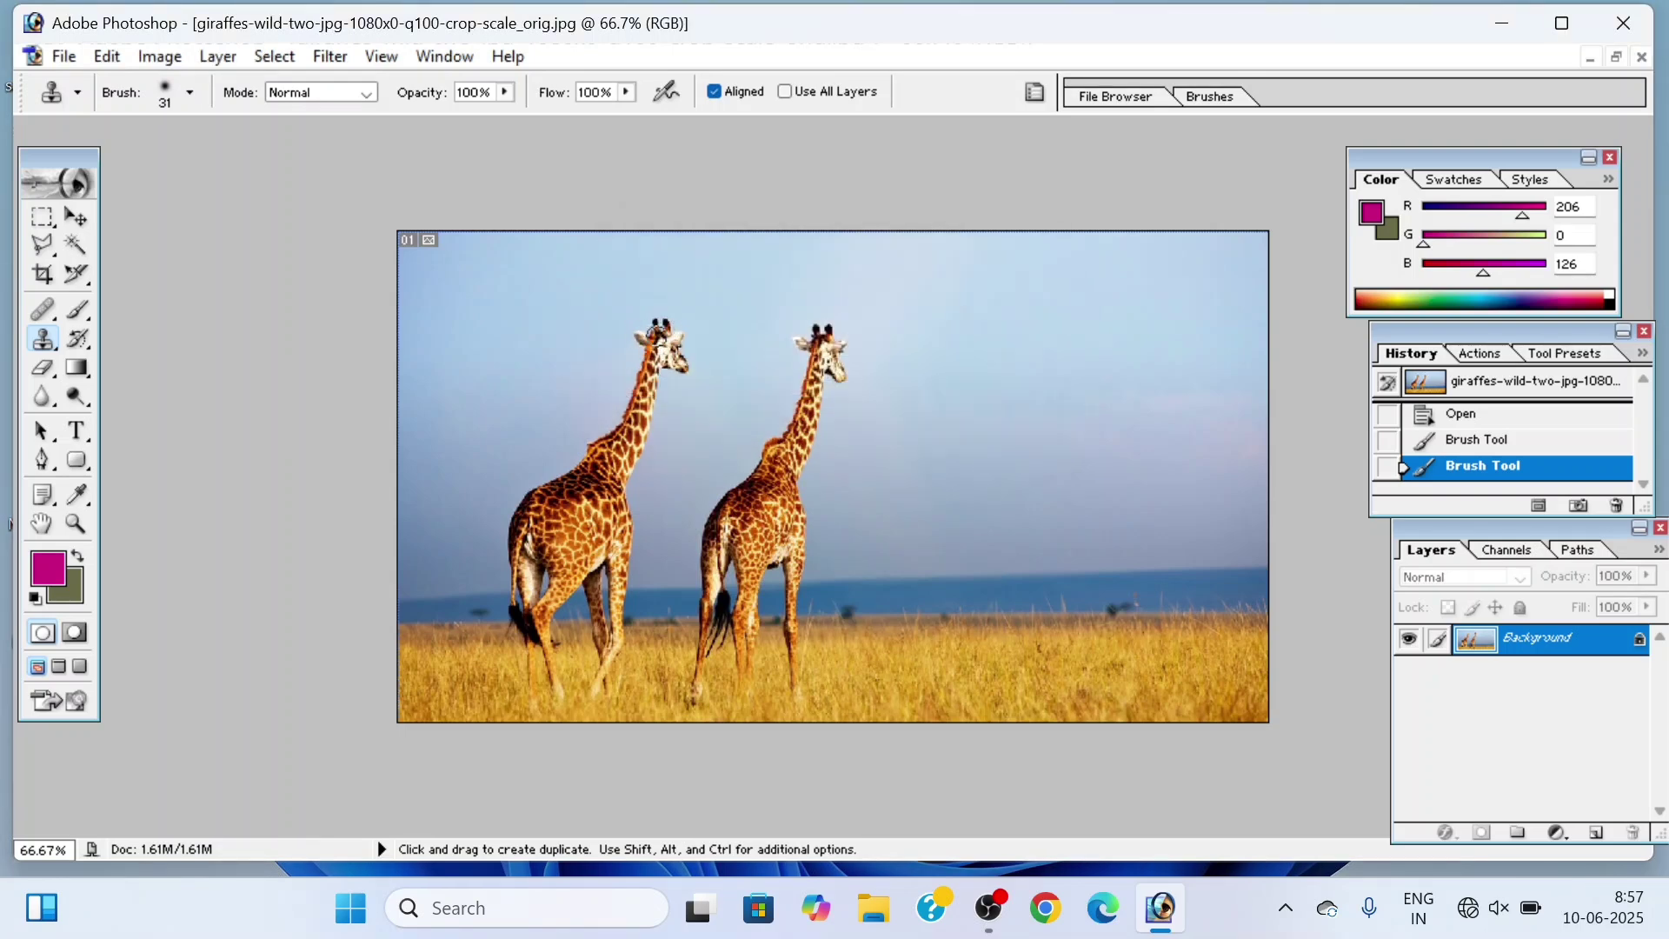
Step: Sample the left giraffe's head and clone the whole animal with a 63 px brush into the empty area right of the second giraffe
key(alt)
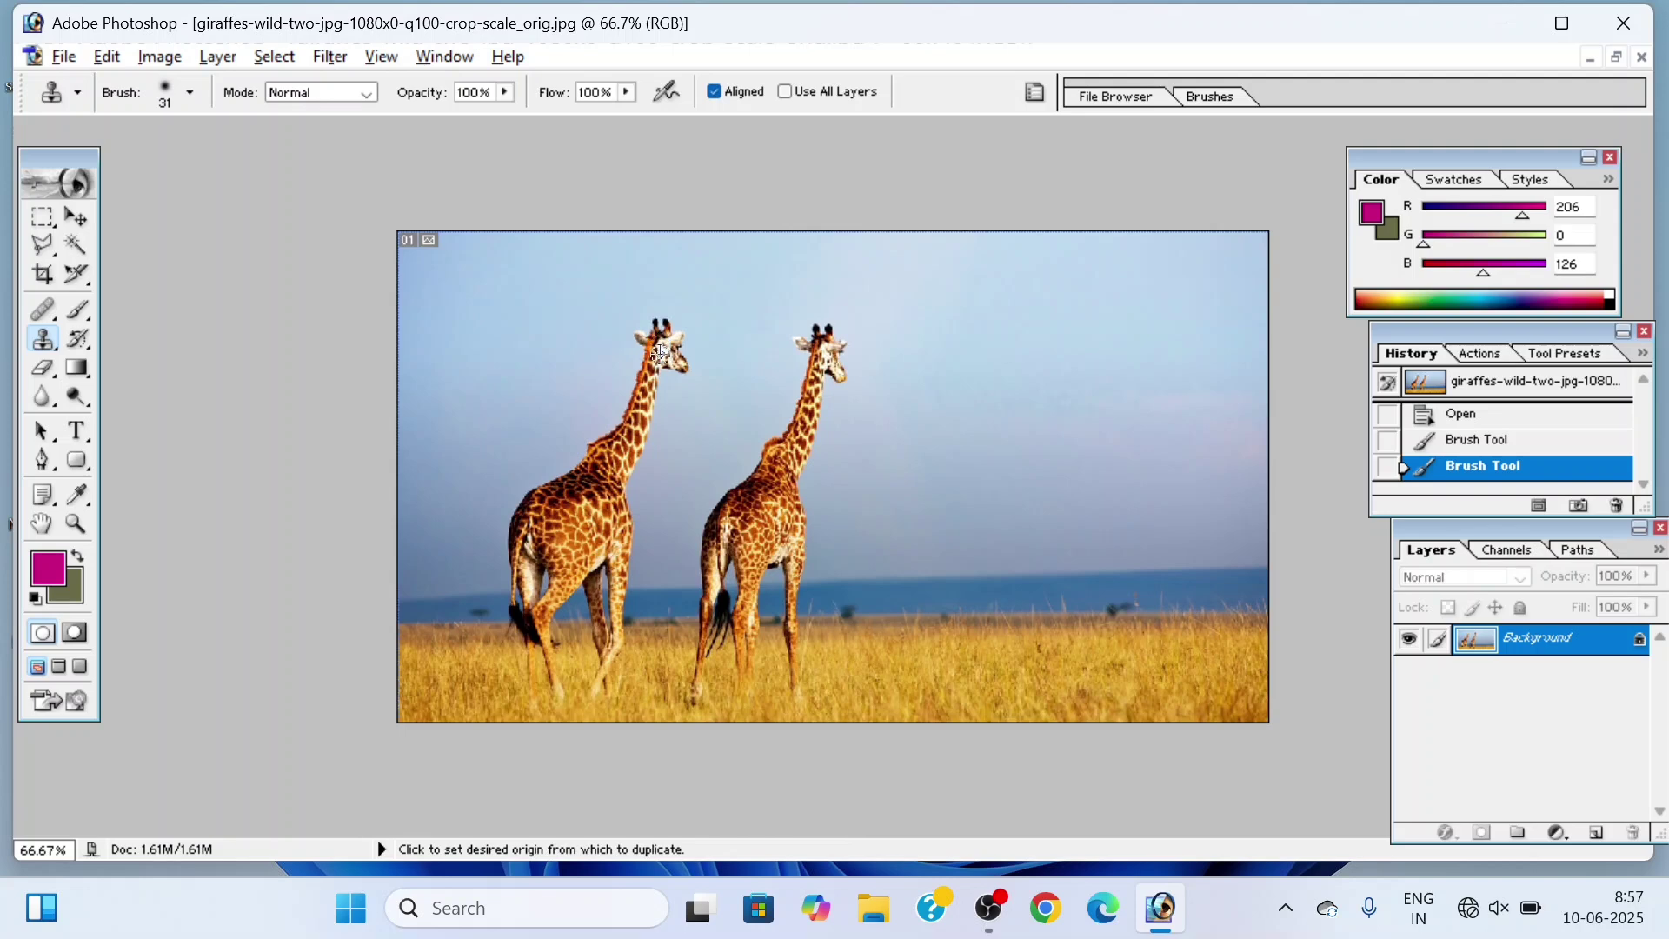
alt+click(660, 343)
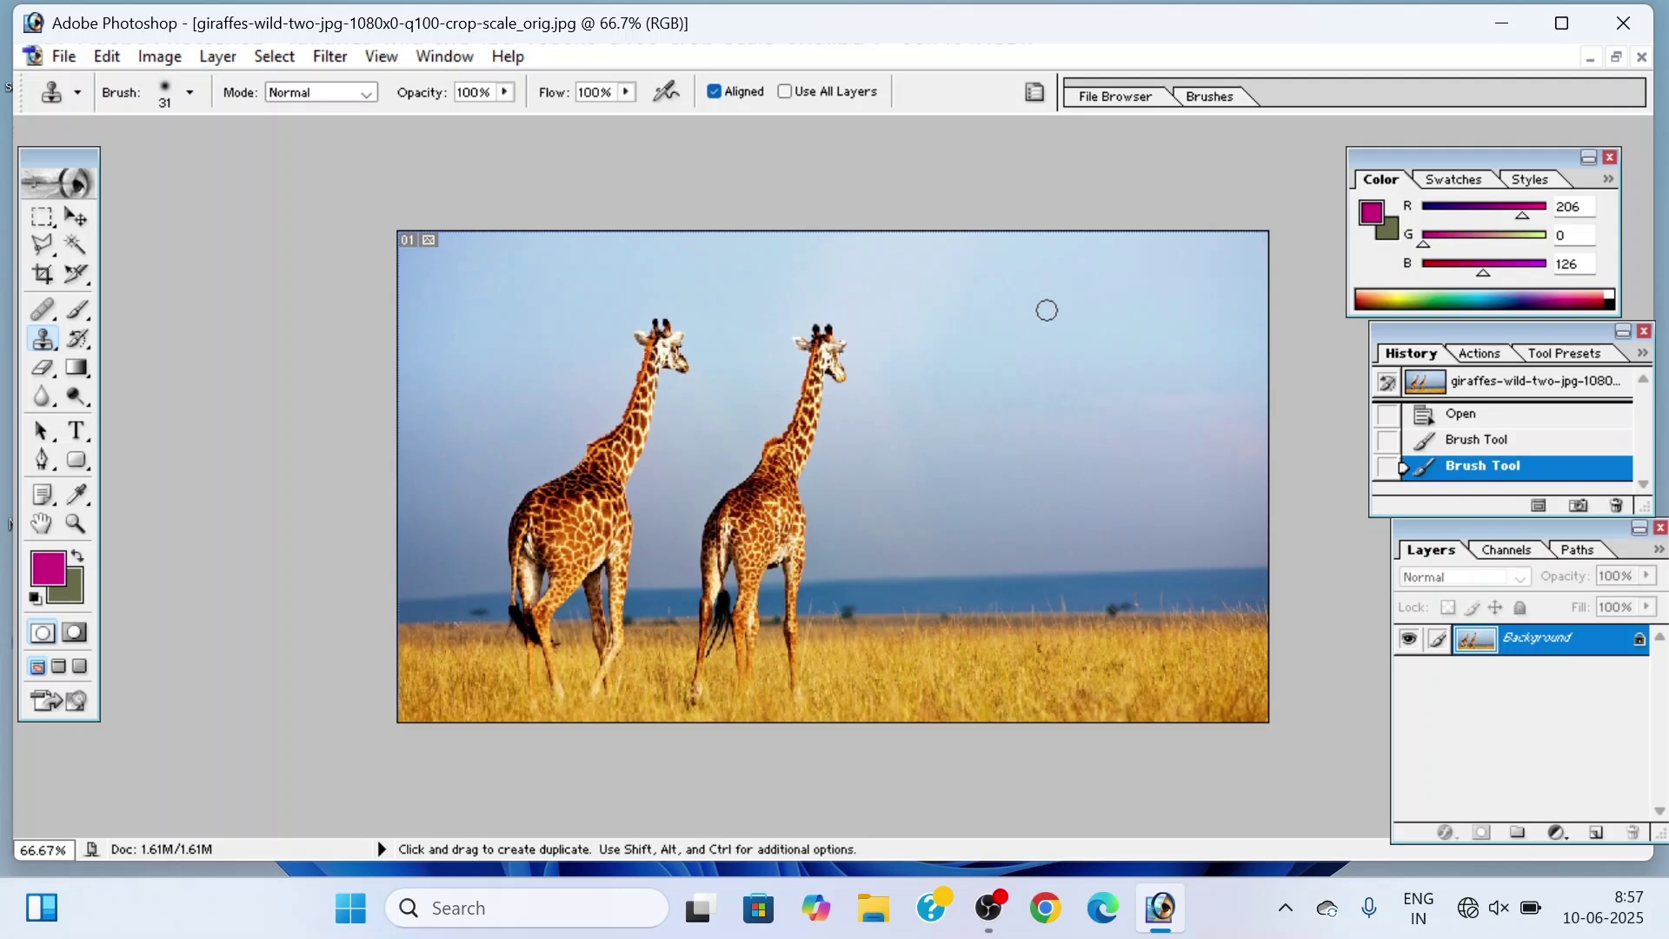
right_click(1015, 336)
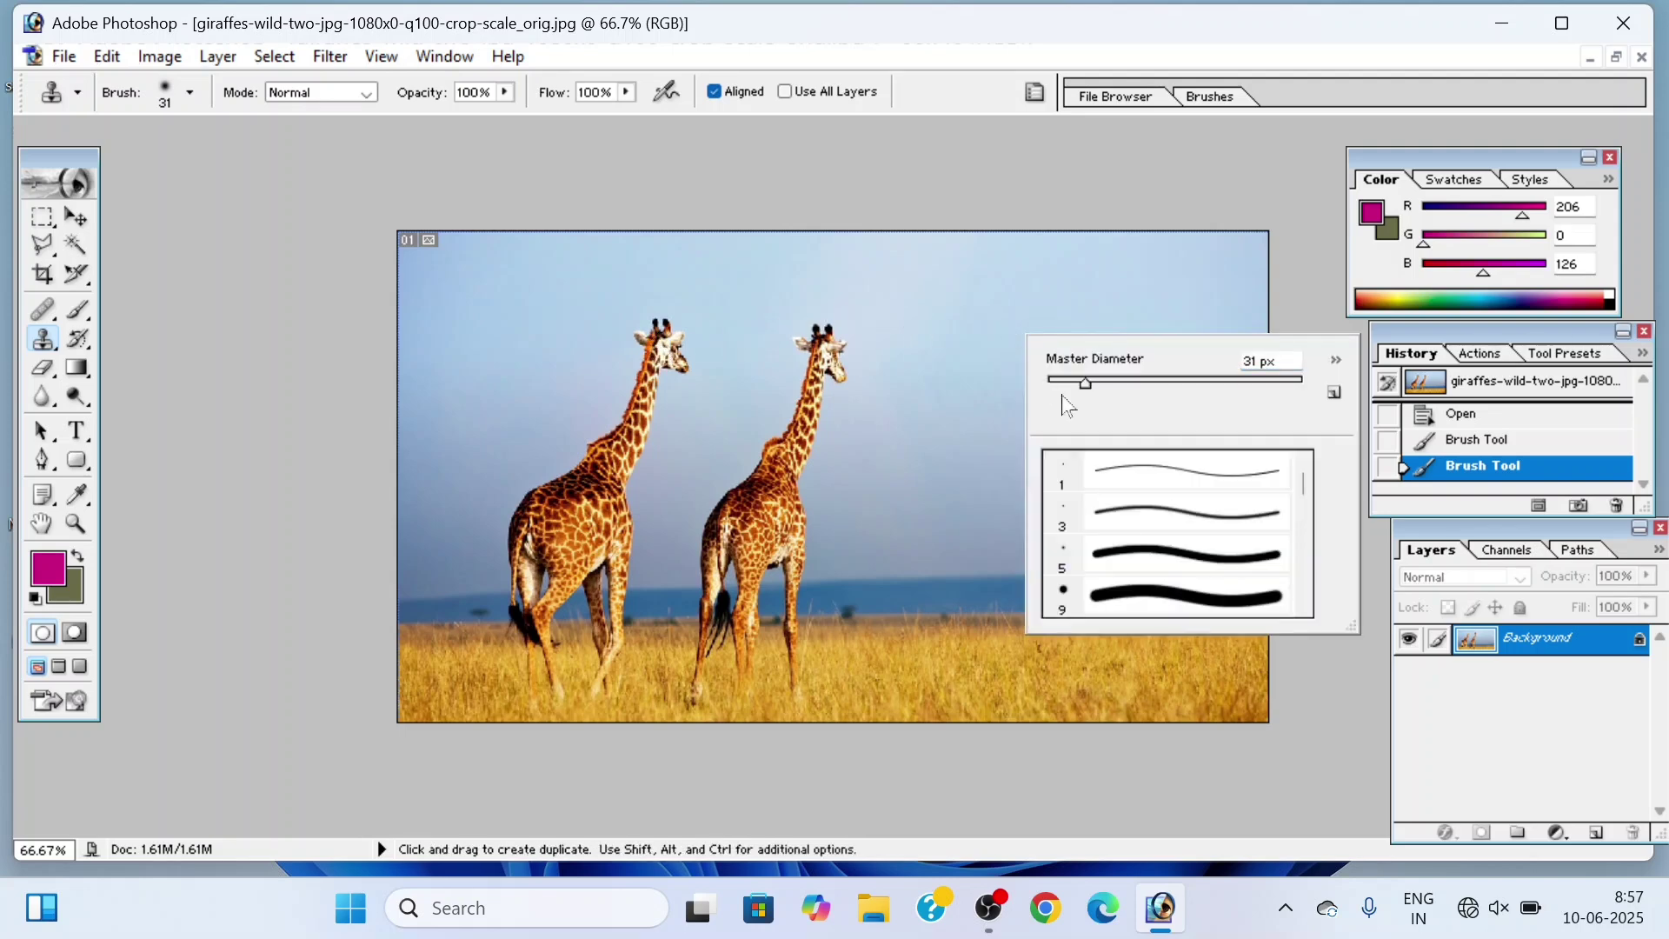
drag(1085, 383, 1127, 383)
mouse_move(1009, 324)
mouse_down()
mouse_move(1013, 354)
mouse_move(999, 322)
mouse_move(1030, 318)
mouse_move(958, 466)
mouse_move(910, 515)
mouse_move(905, 479)
mouse_move(955, 419)
mouse_move(902, 463)
mouse_move(855, 540)
mouse_move(881, 699)
mouse_move(881, 499)
mouse_move(917, 669)
mouse_move(928, 491)
mouse_move(955, 459)
mouse_move(954, 560)
mouse_move(980, 629)
mouse_move(1000, 391)
mouse_move(1033, 332)
mouse_move(927, 708)
mouse_move(900, 701)
mouse_move(892, 604)
mouse_move(919, 697)
mouse_move(952, 665)
mouse_move(979, 521)
mouse_move(921, 523)
mouse_move(894, 552)
mouse_up()
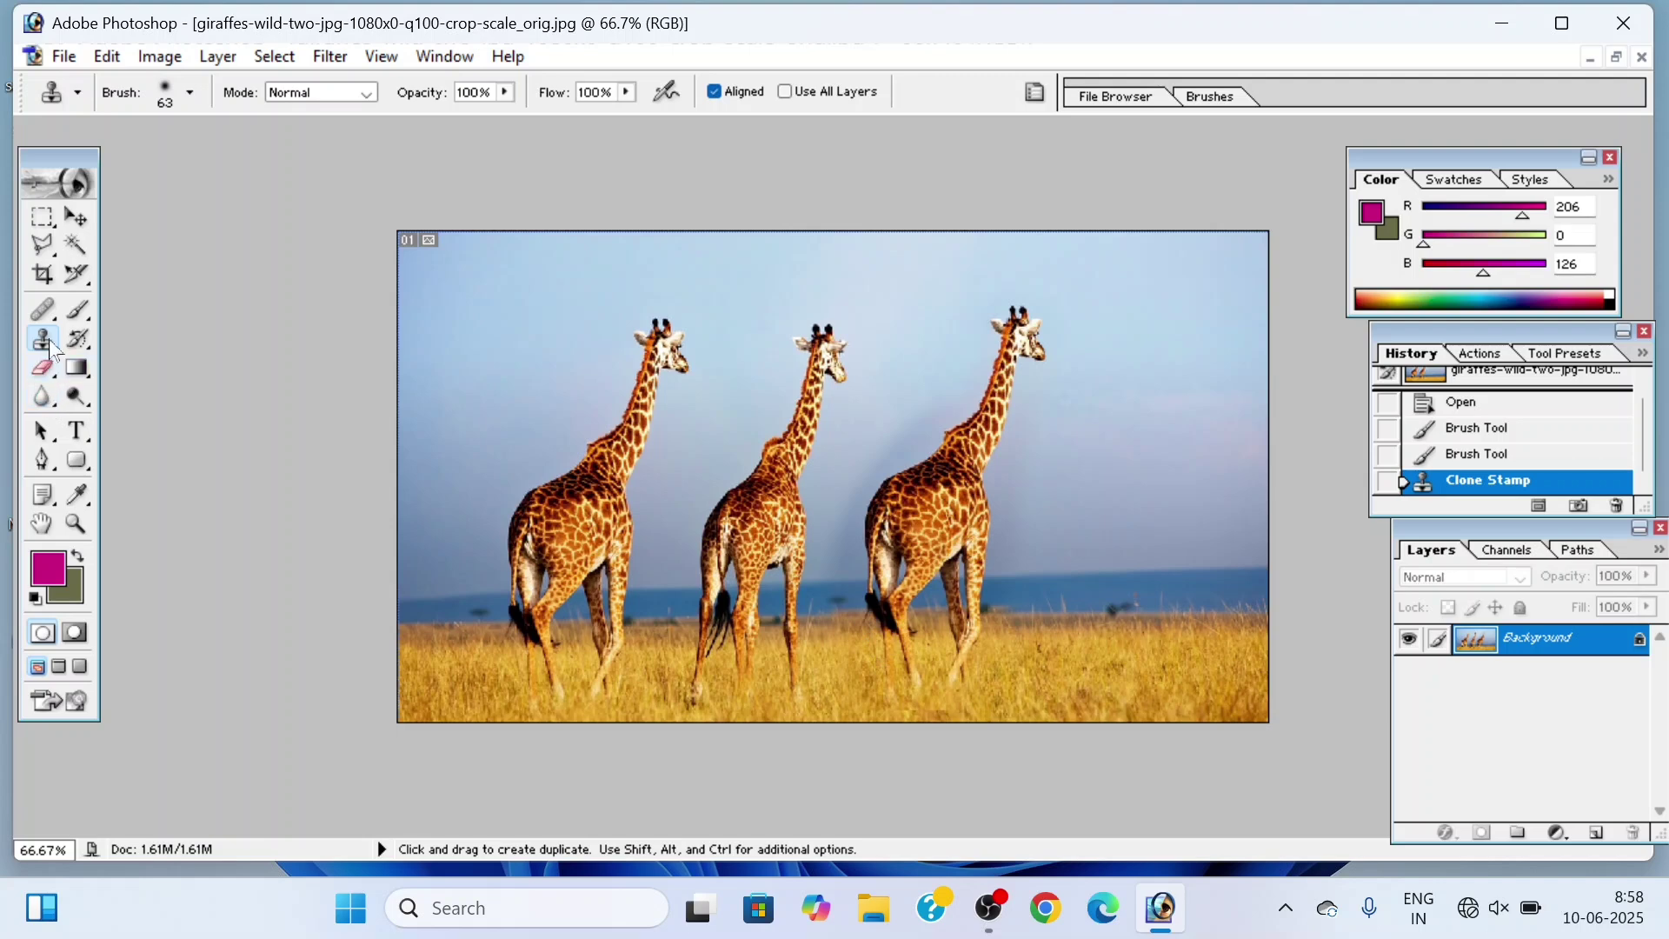
Step: With the Healing Brush, sample the left giraffe's head and paint two partial copies beside the cloned giraffe
drag(46, 311, 138, 317)
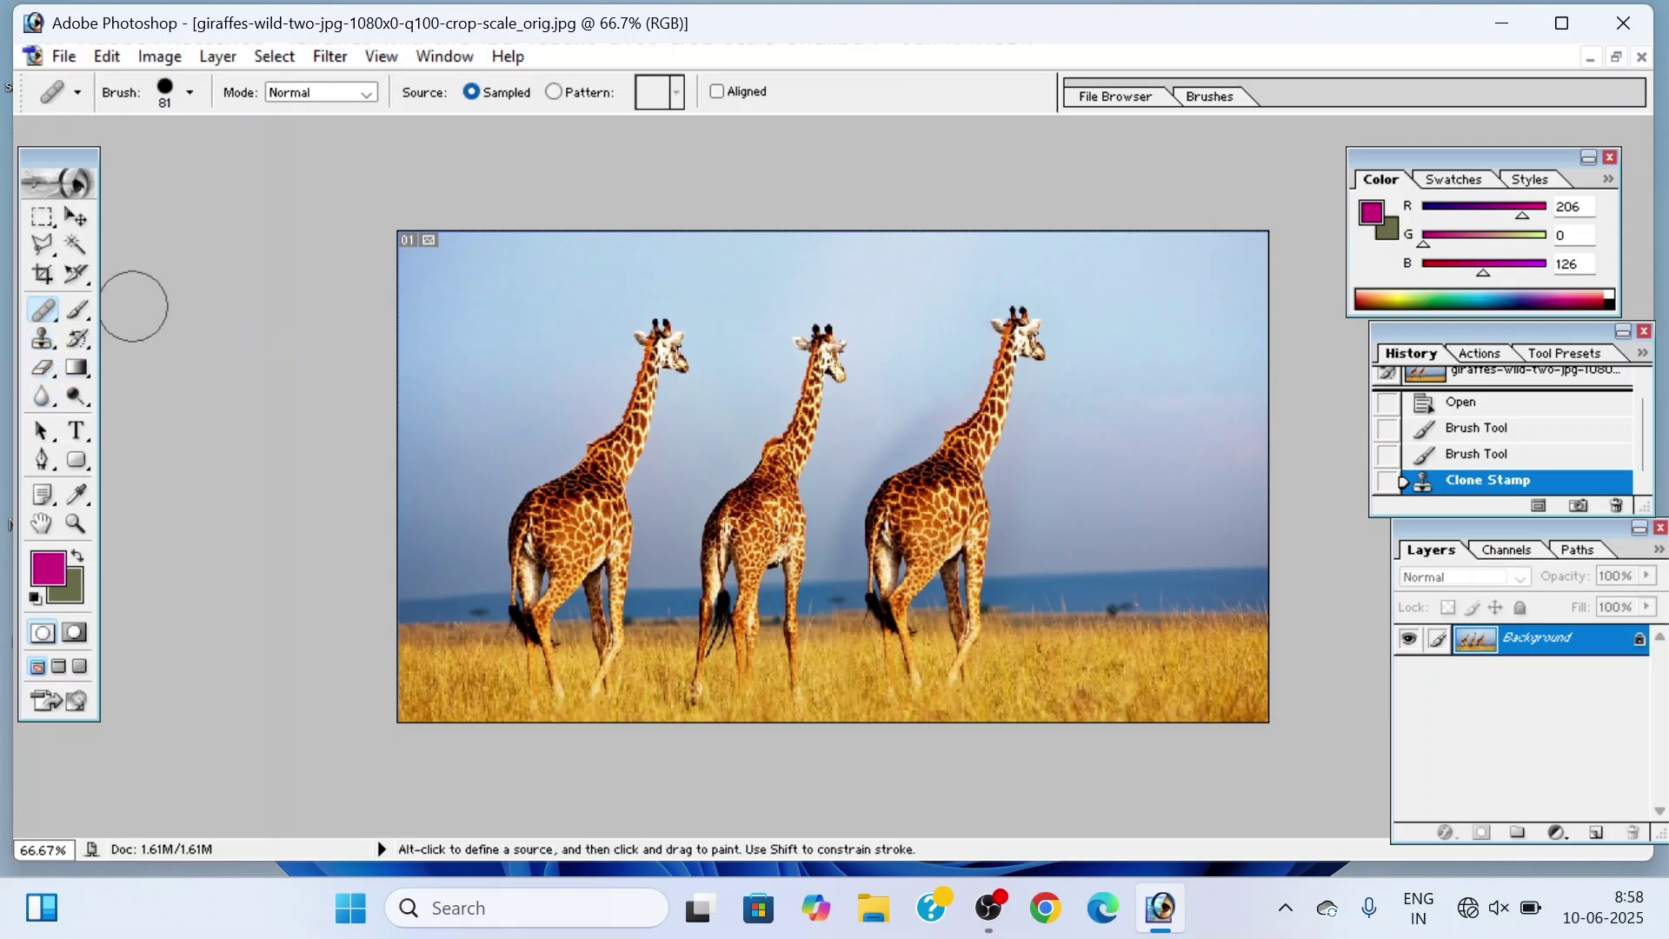
key(alt)
alt+click(658, 342)
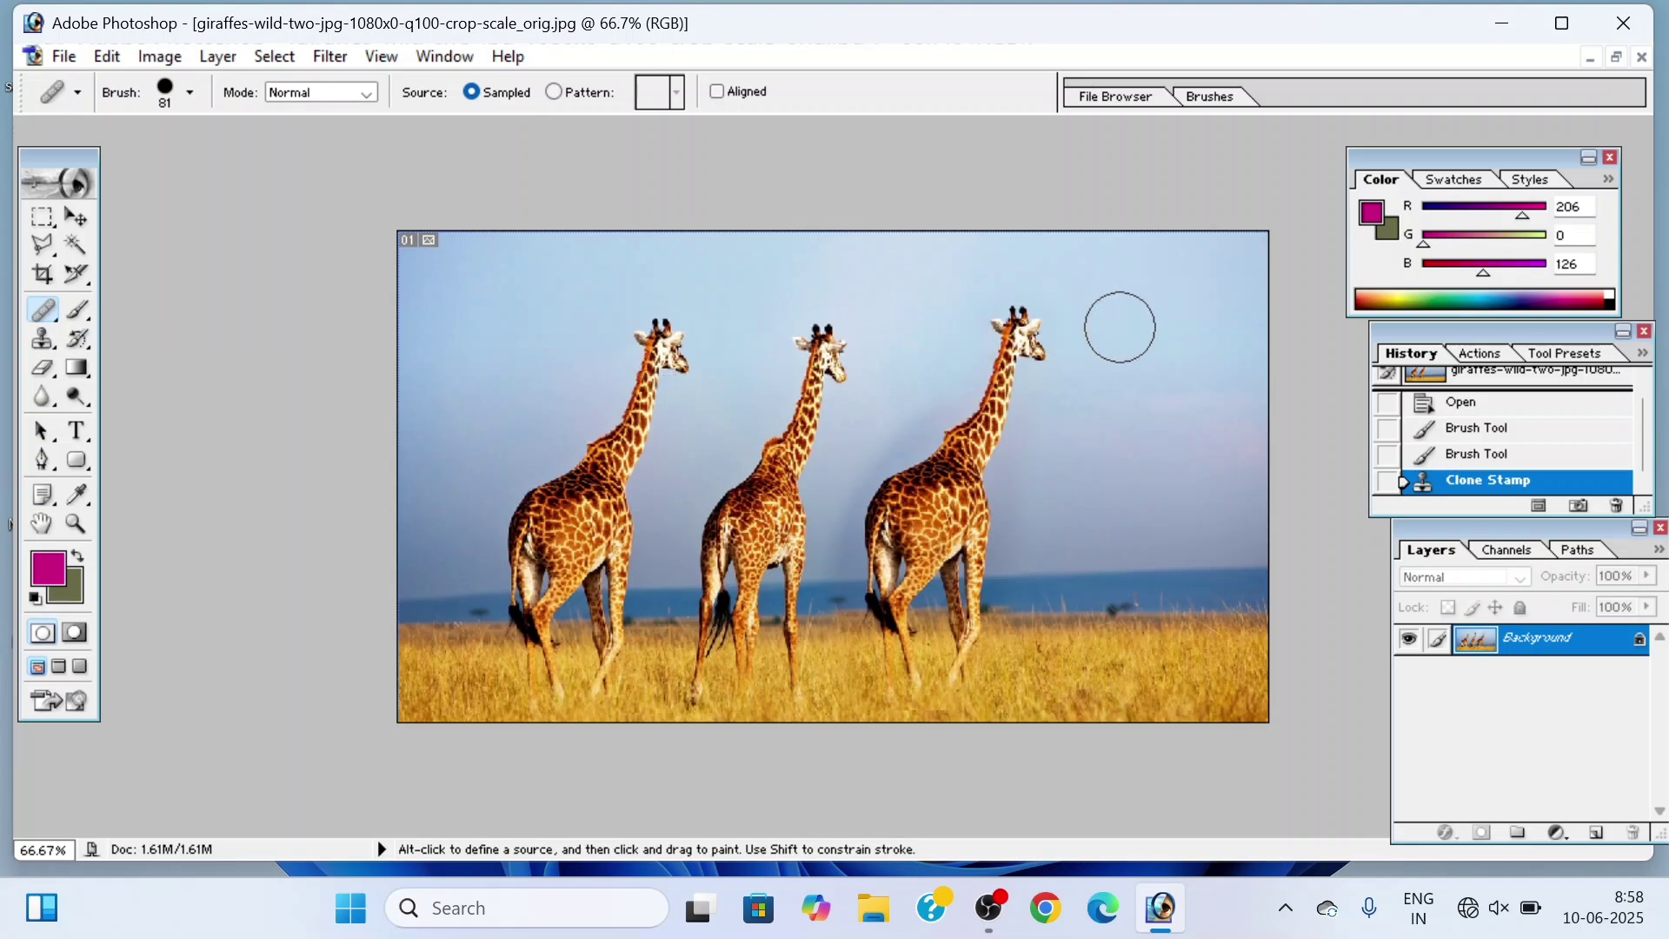
mouse_move(1122, 318)
mouse_down()
mouse_move(1148, 347)
mouse_move(1110, 336)
mouse_move(1065, 487)
mouse_move(1052, 452)
mouse_move(1044, 493)
mouse_up()
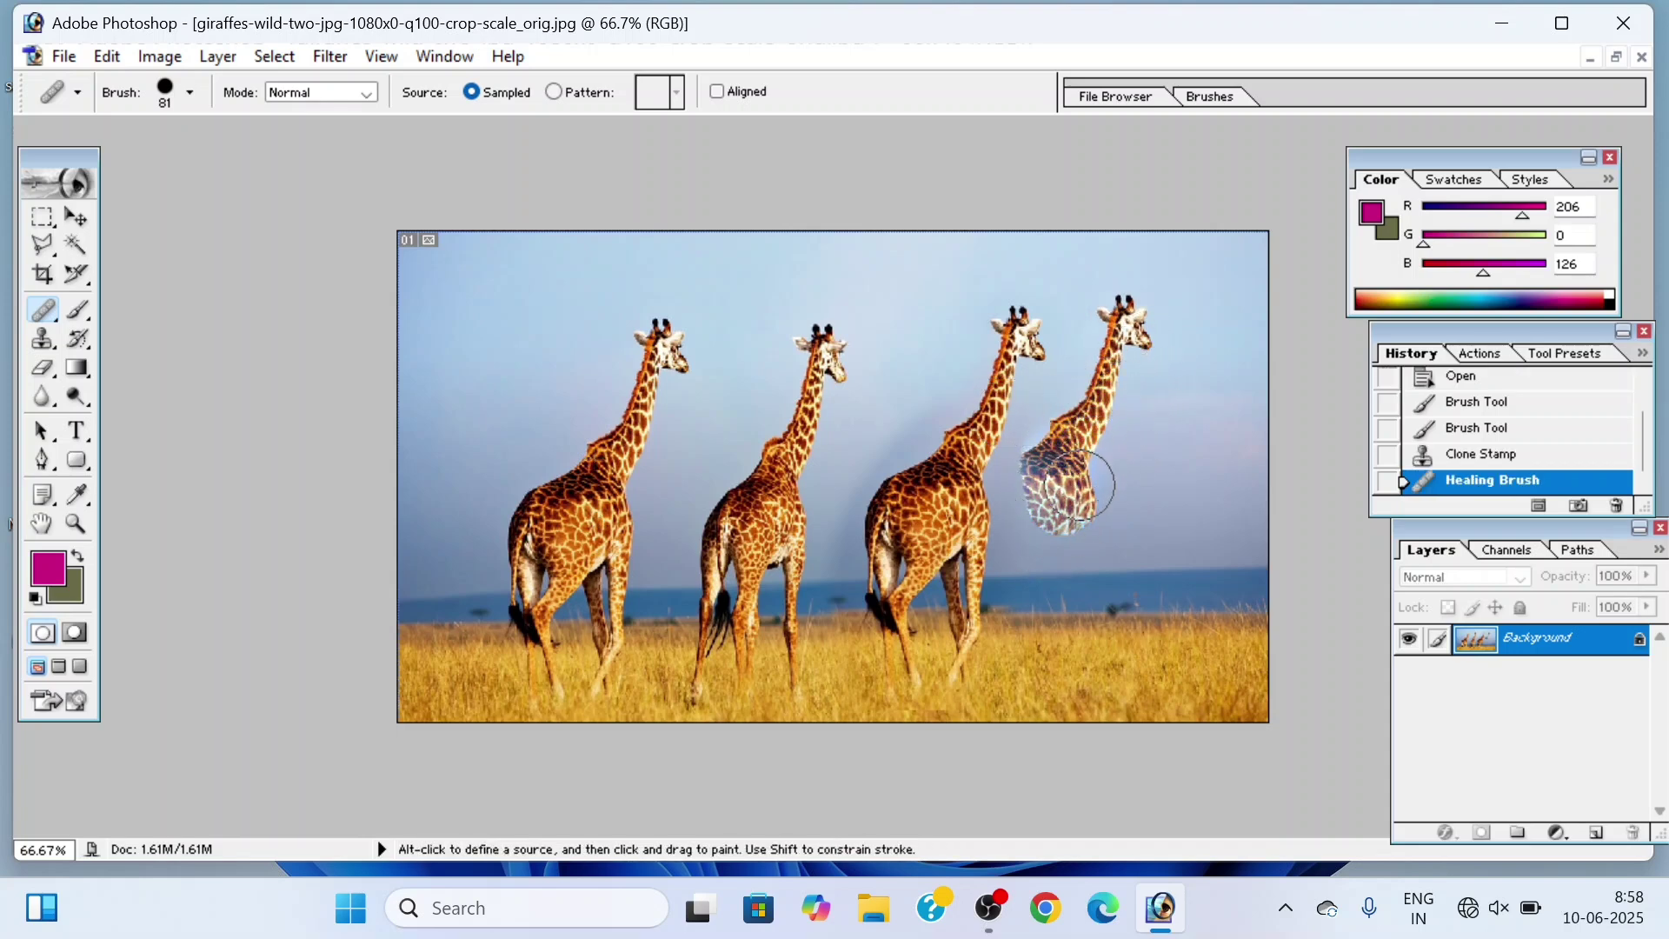
mouse_move(1095, 457)
mouse_down()
mouse_move(1052, 626)
mouse_move(1050, 571)
mouse_move(1091, 466)
mouse_up()
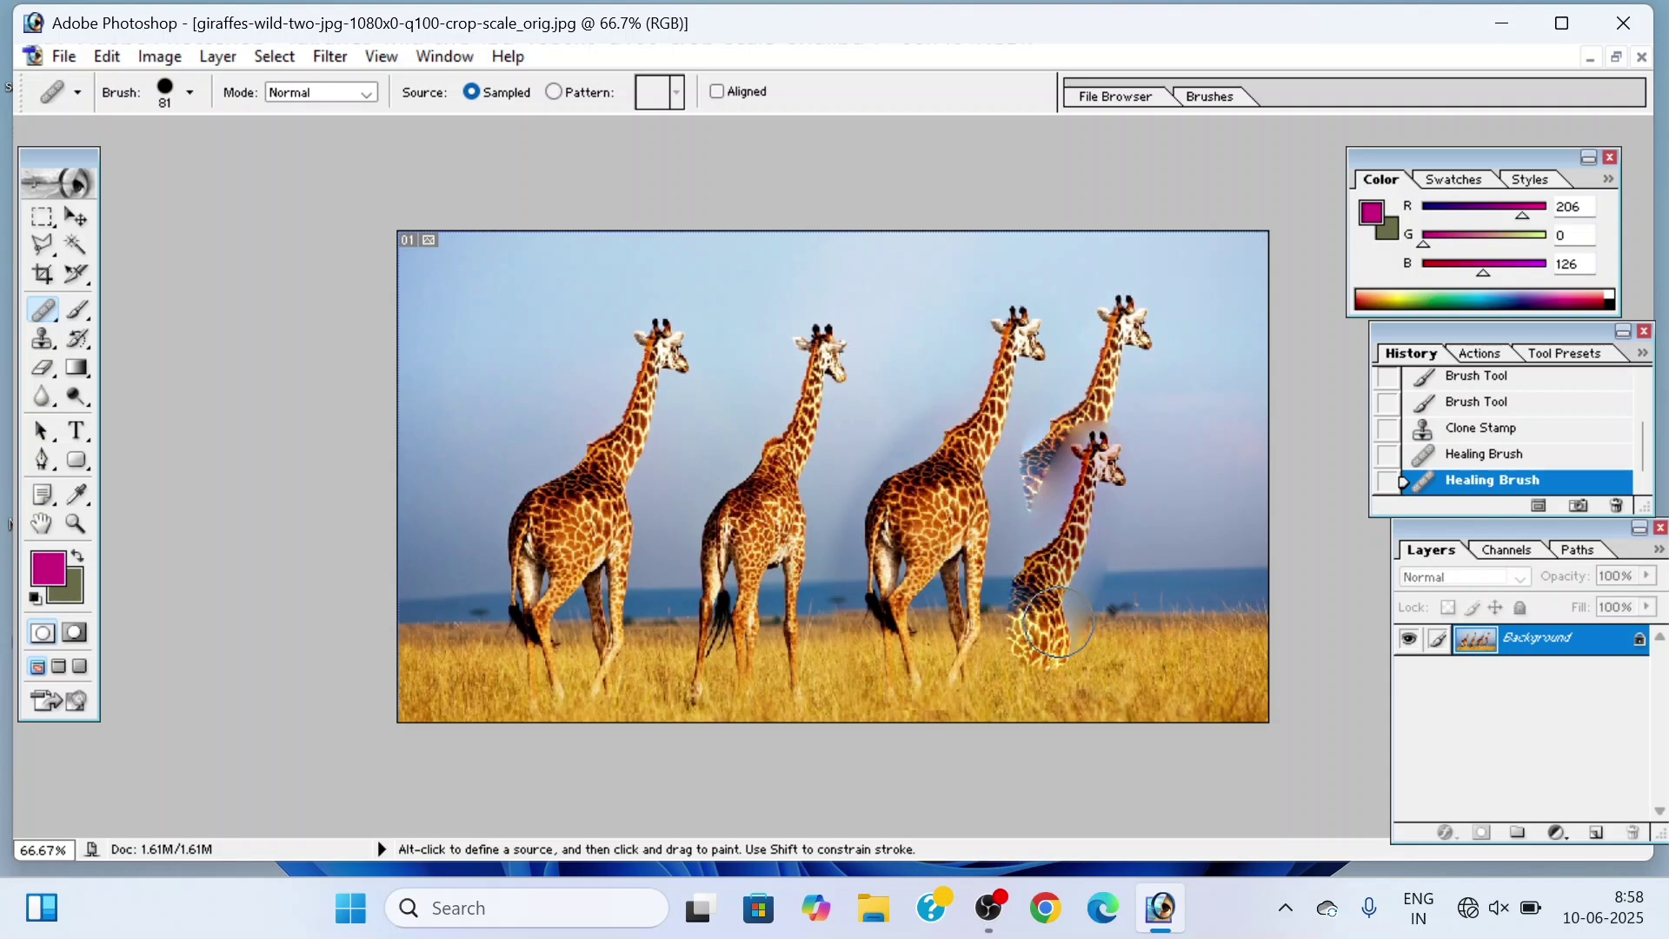
Step: Undo both Healing Brush strokes and the cloned giraffe
key(ctrl)
key(ctrl+alt+z)
key(ctrl+alt+z)
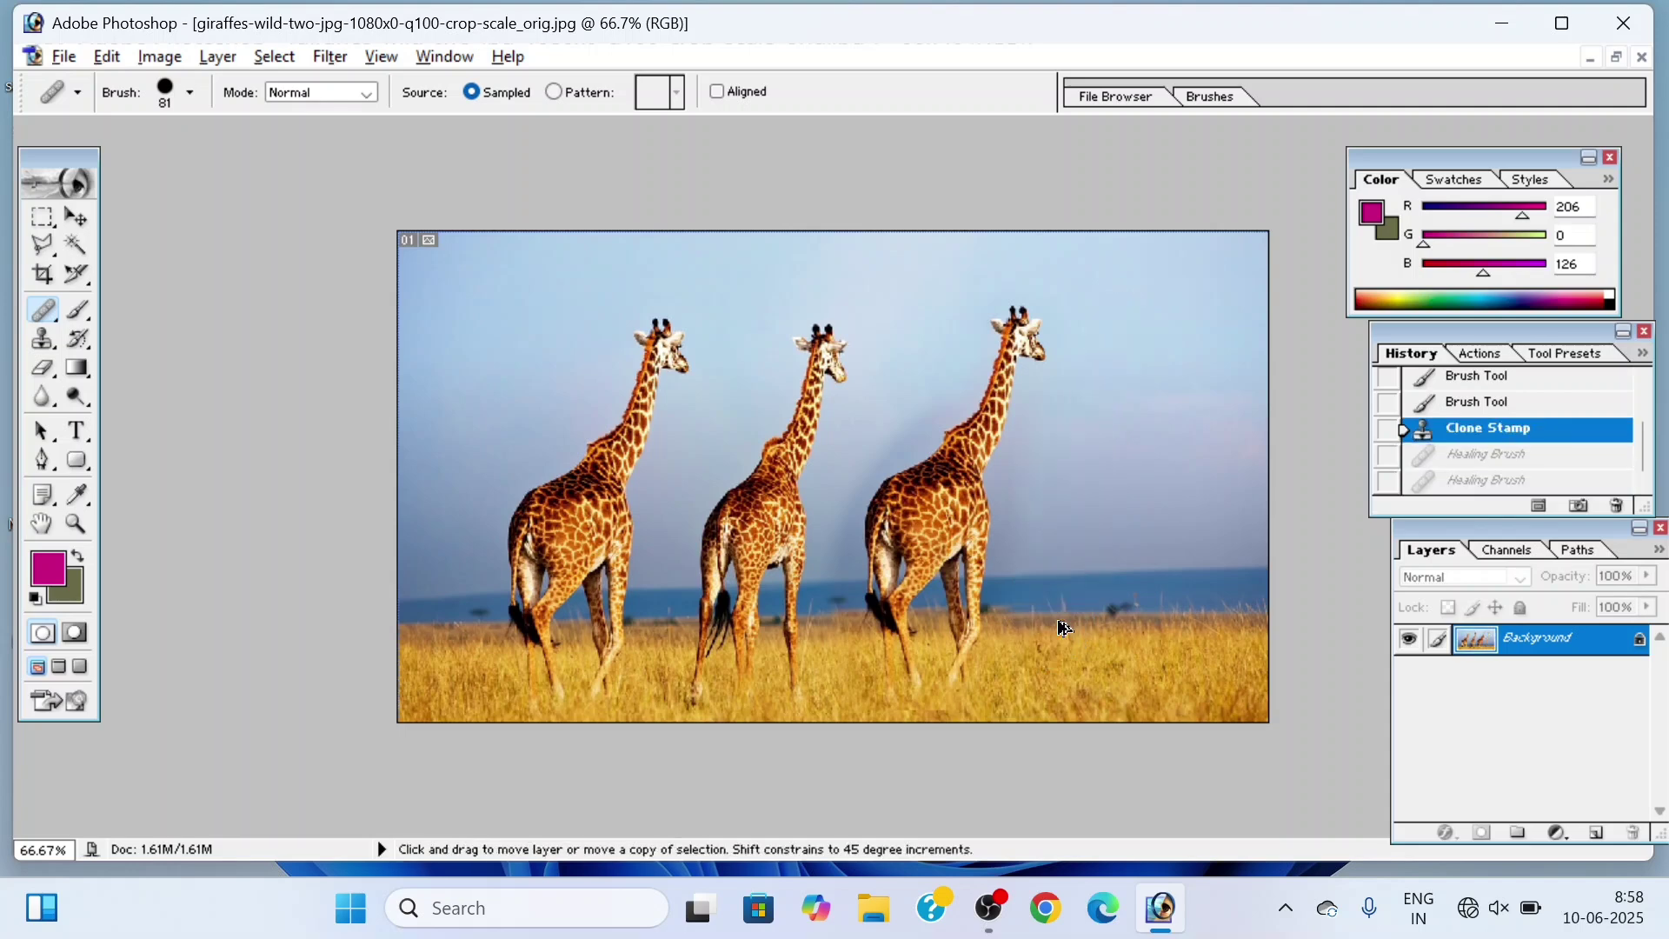
key(ctrl+alt+z)
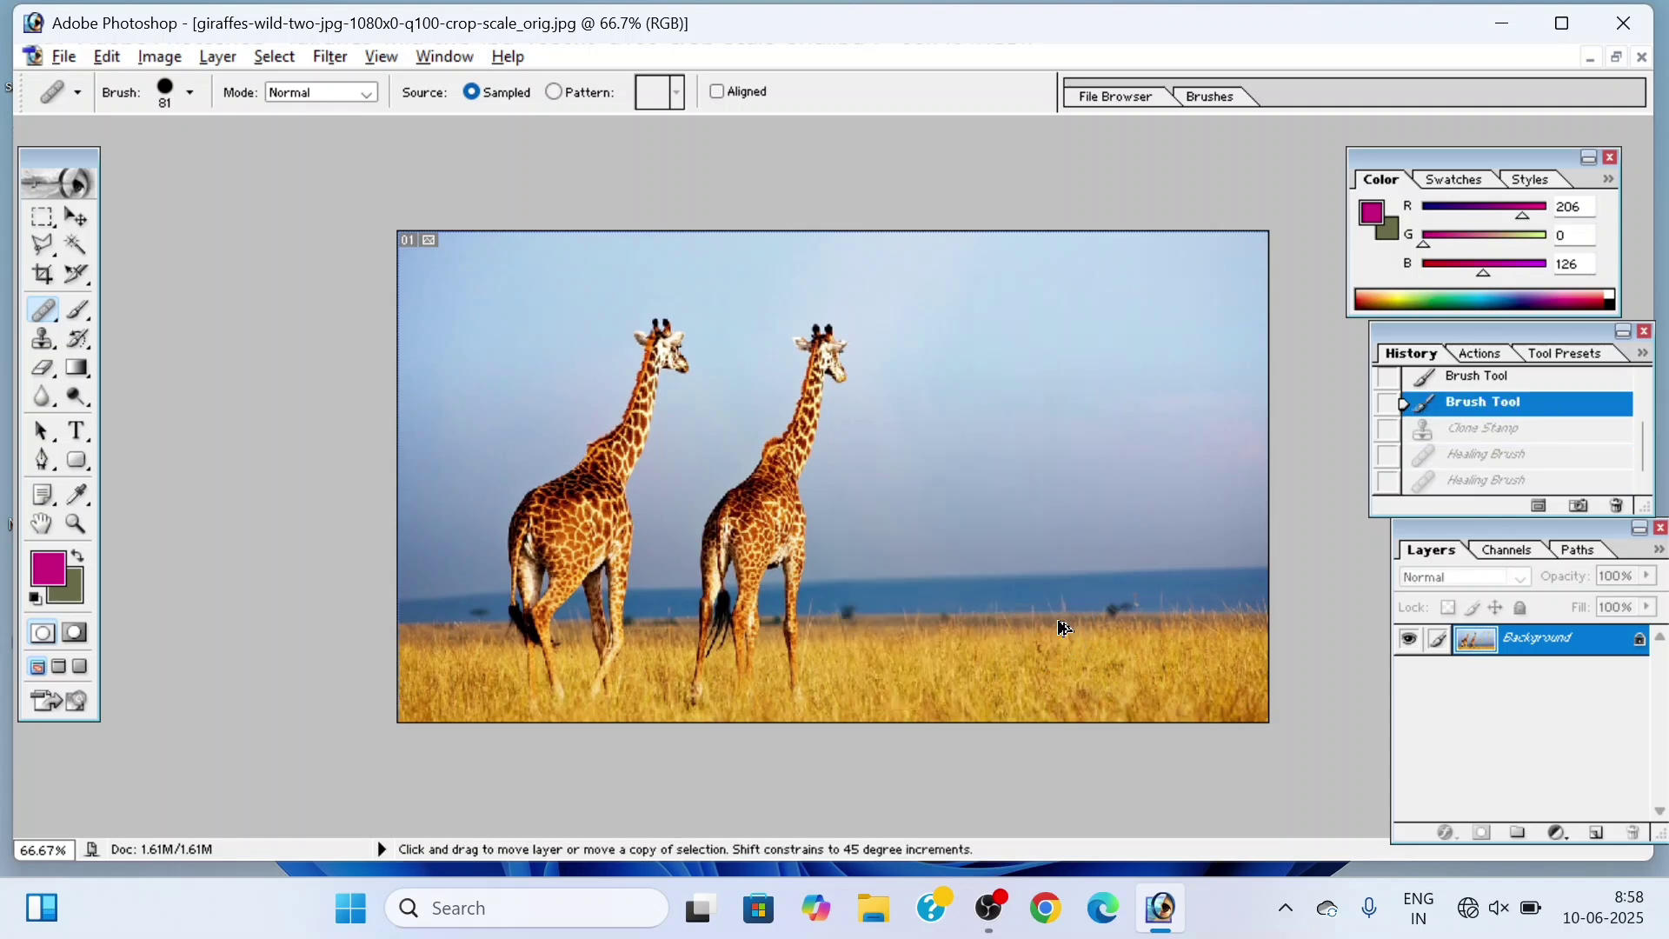
Step: With the Clone Stamp, sample the left giraffe's head and paint a copy of its head, neck and body right of the second giraffe
click(42, 338)
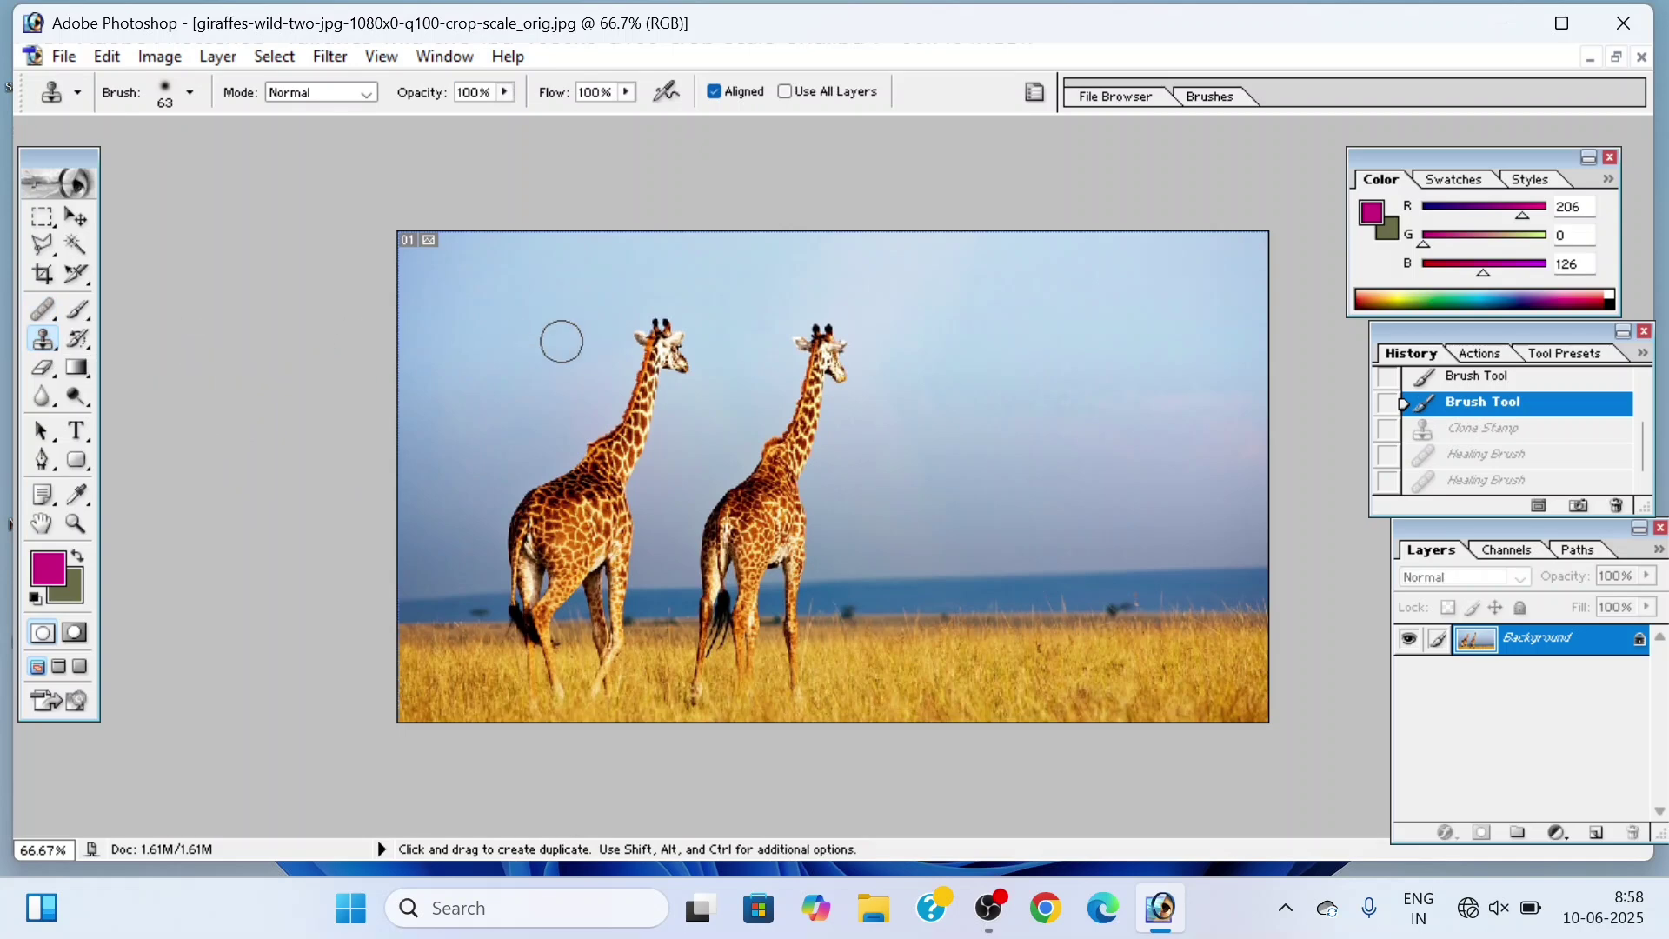
alt+click(665, 342)
mouse_move(960, 326)
mouse_down()
mouse_move(987, 368)
mouse_move(948, 313)
mouse_move(946, 358)
mouse_up()
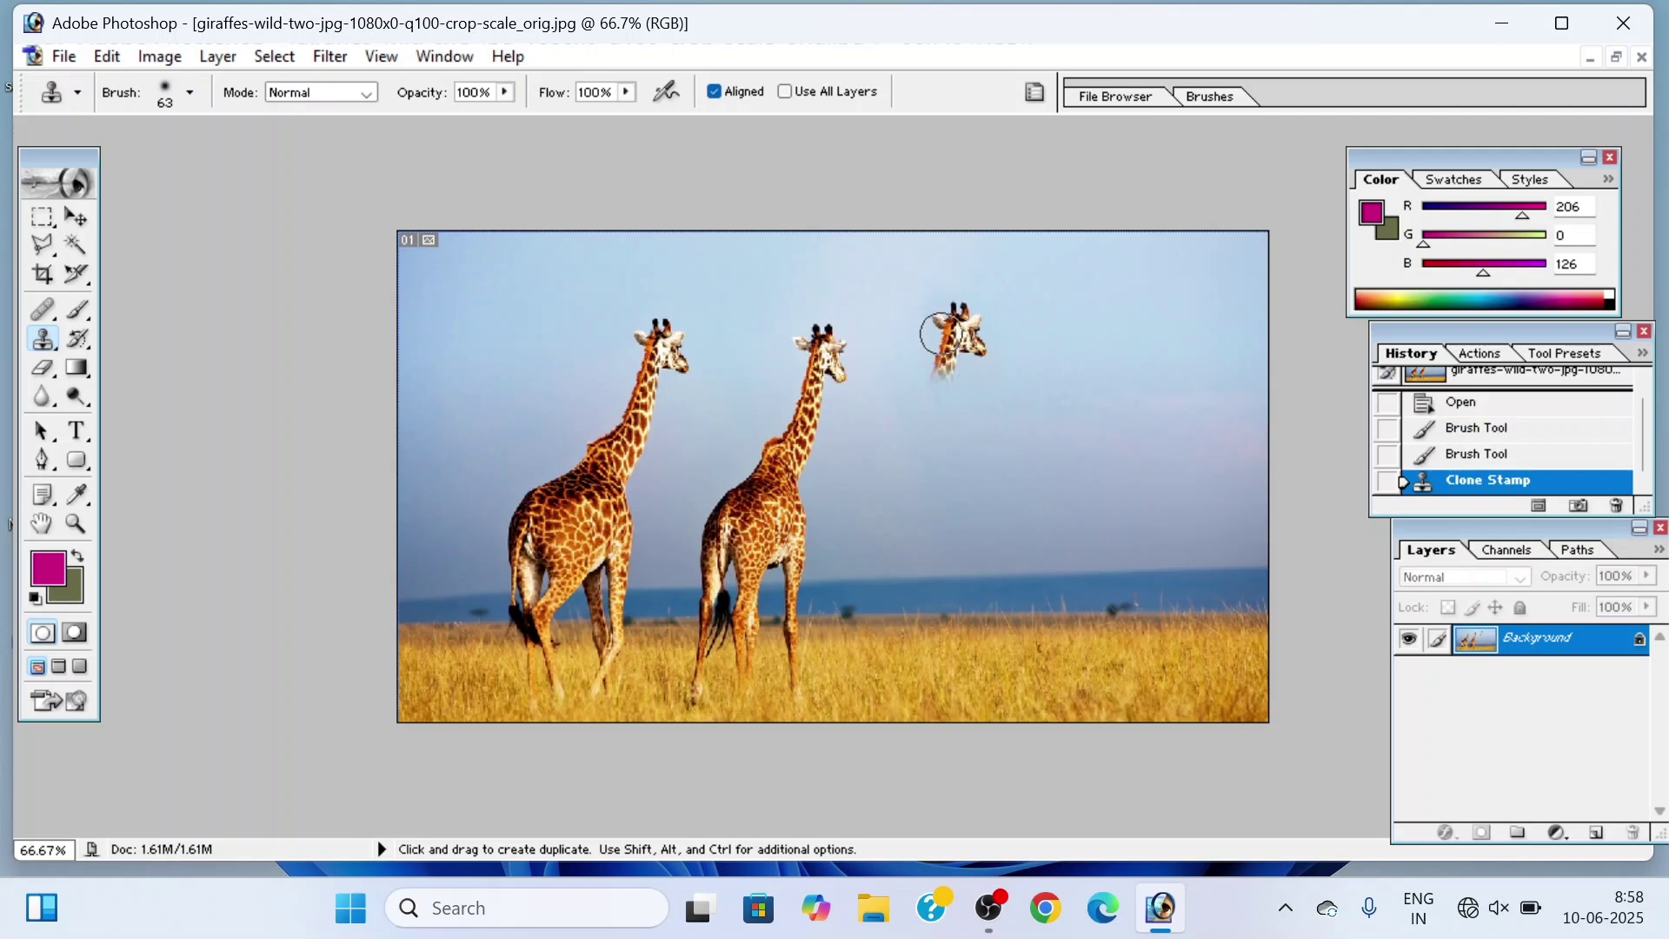
mouse_move(942, 339)
mouse_down()
mouse_move(910, 442)
mouse_move(949, 391)
mouse_up()
mouse_move(938, 453)
mouse_down()
mouse_move(890, 449)
mouse_move(902, 399)
mouse_move(865, 478)
mouse_move(860, 456)
mouse_move(910, 505)
mouse_move(935, 474)
mouse_move(883, 452)
mouse_move(826, 499)
mouse_move(921, 528)
mouse_move(908, 559)
mouse_move(865, 578)
mouse_move(830, 535)
mouse_up()
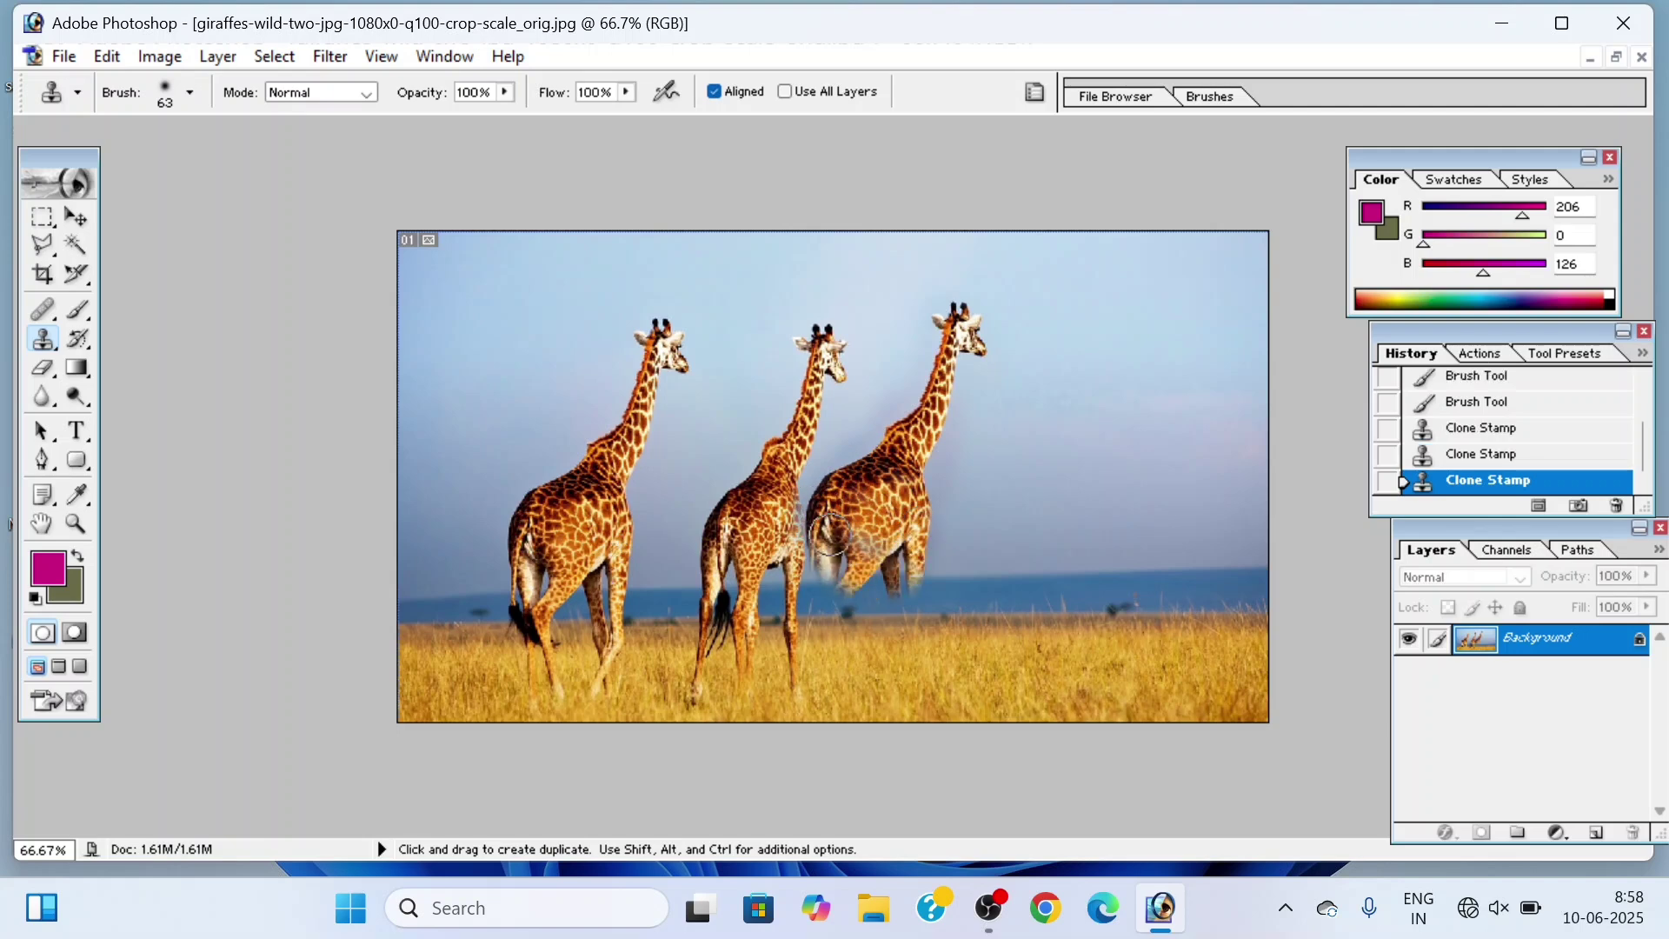
Step: Undo the three Clone Stamp strokes of the partial giraffe copy
key(ctrl)
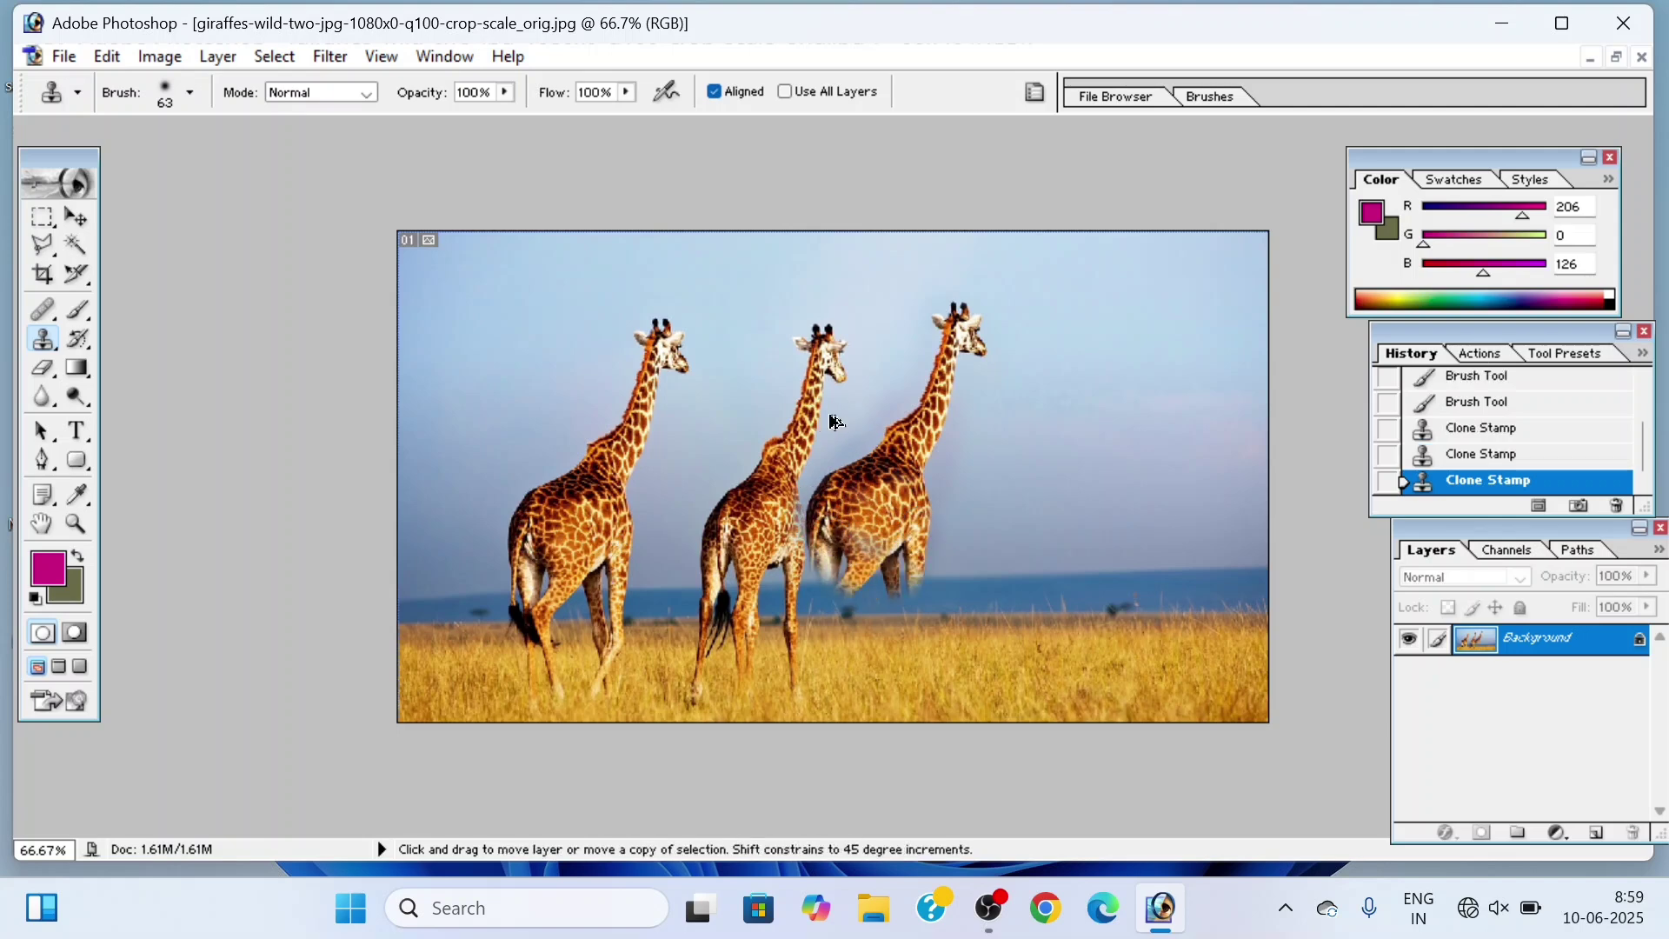
key(ctrl+alt+z)
key(ctrl+alt+z)
key(ctrl+alt+z)
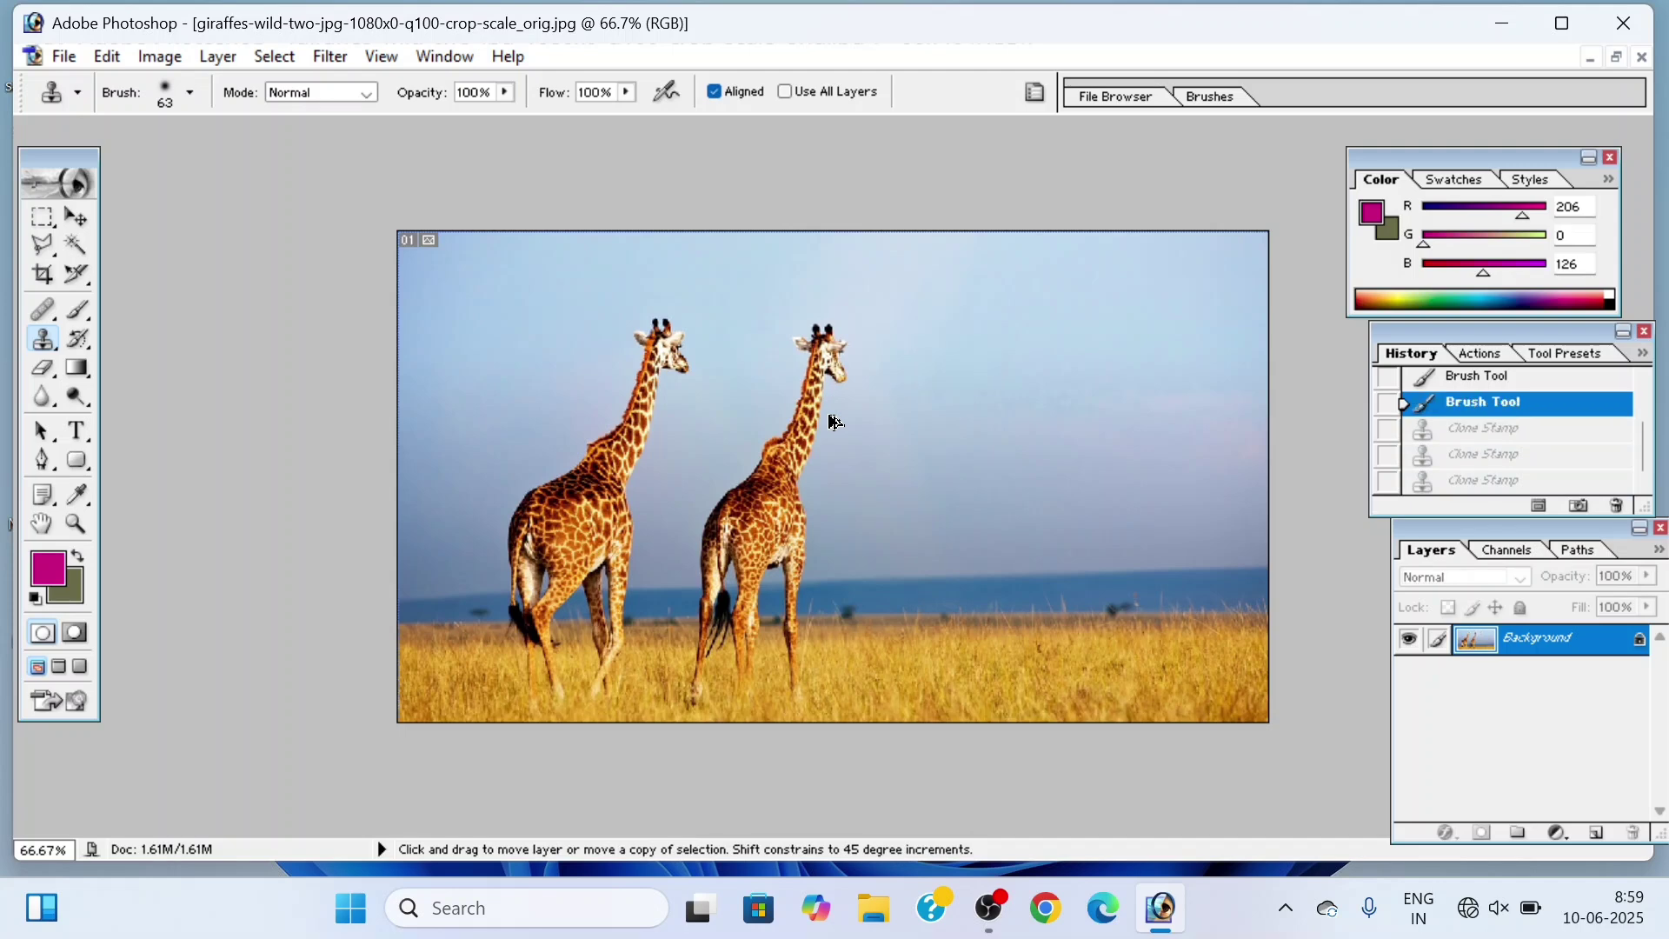
Step: Set the Clone Stamp's opacity to 54% and its flow to 55%
click(505, 92)
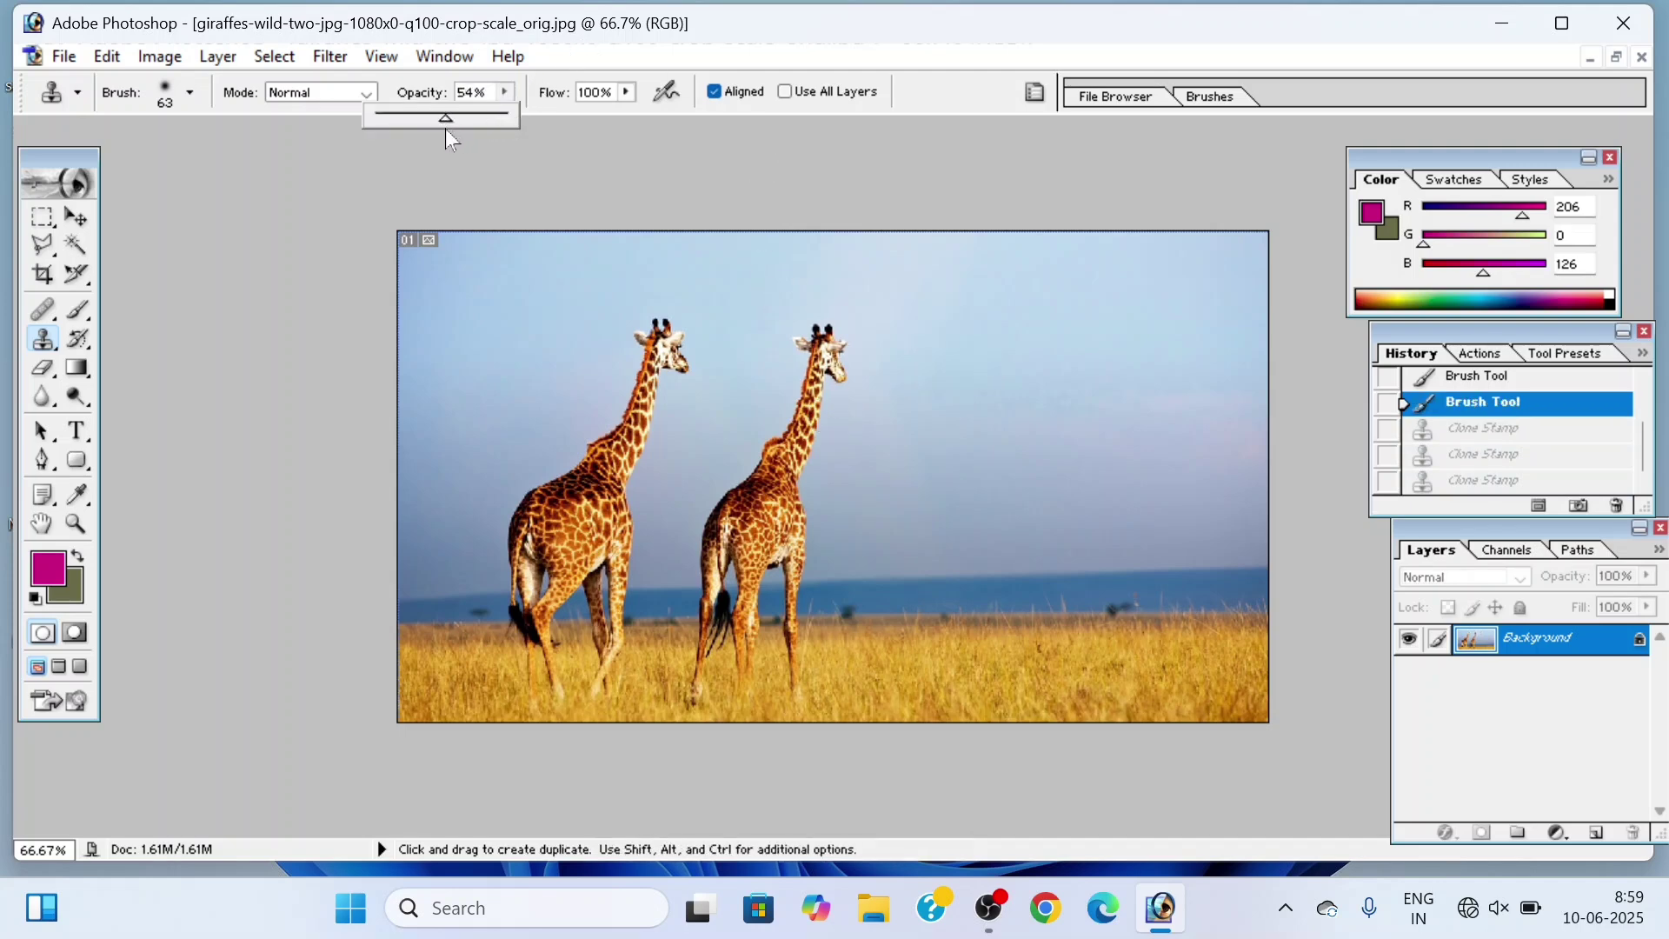
click(628, 97)
drag(628, 119, 567, 118)
click(46, 351)
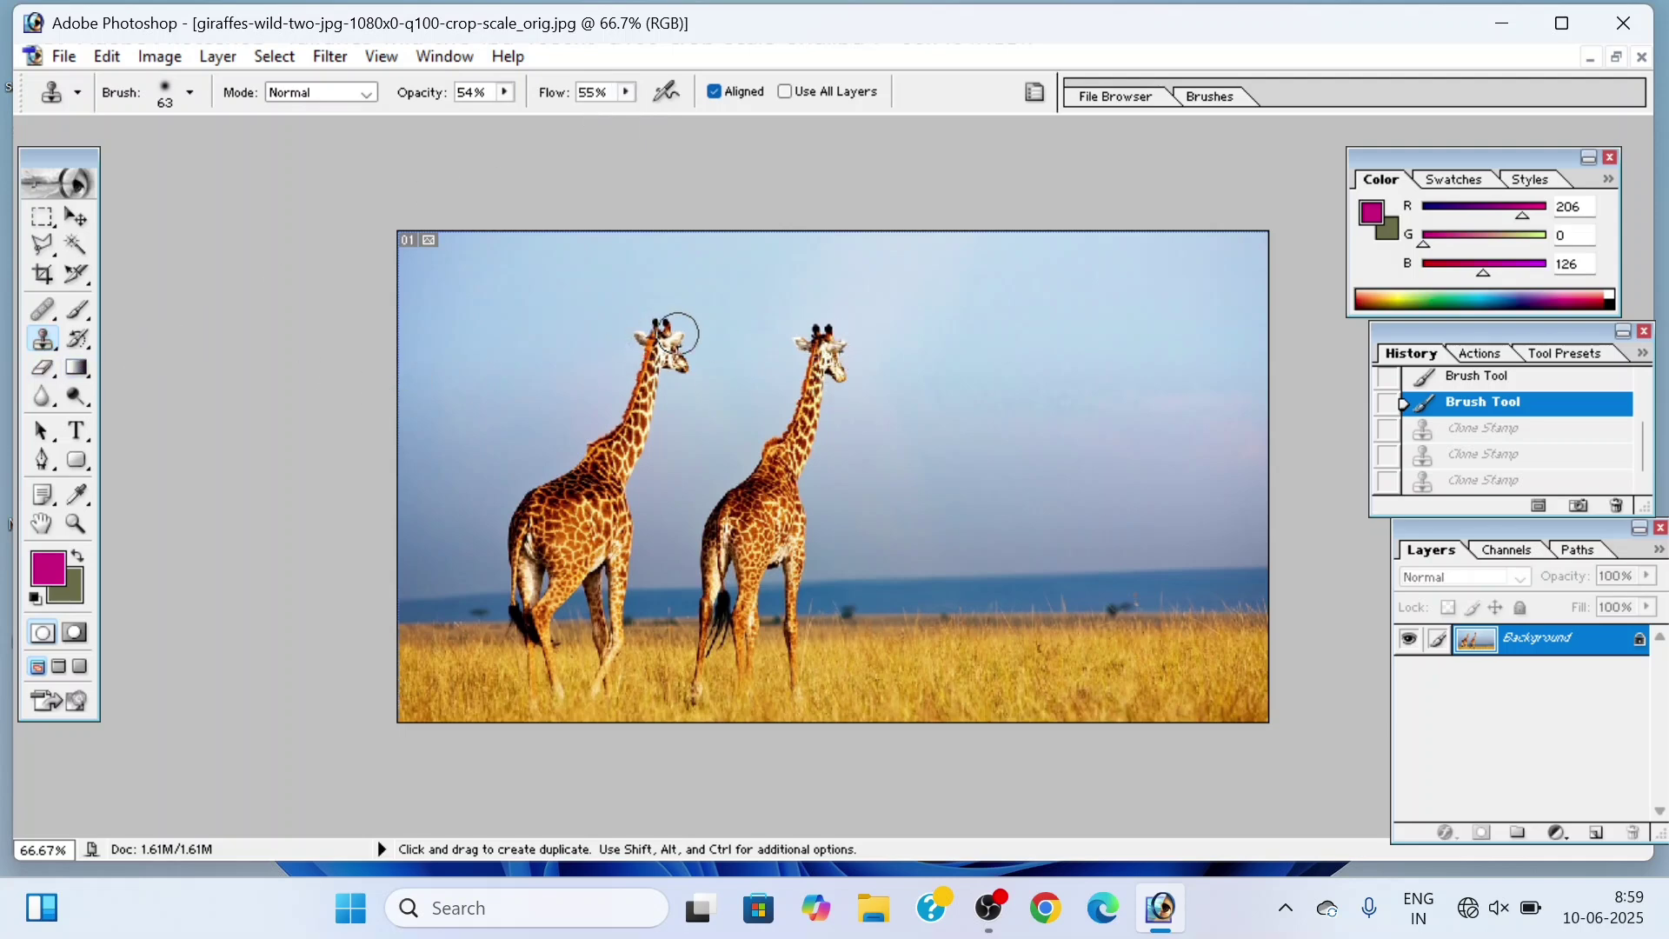
Step: With the Clone Stamp, sample the left giraffe's head and paint a semi-transparent copy of the whole giraffe just right of the second one
key(alt)
alt+click(666, 360)
mouse_move(940, 355)
mouse_down()
mouse_move(903, 331)
mouse_move(824, 591)
mouse_move(915, 383)
mouse_up()
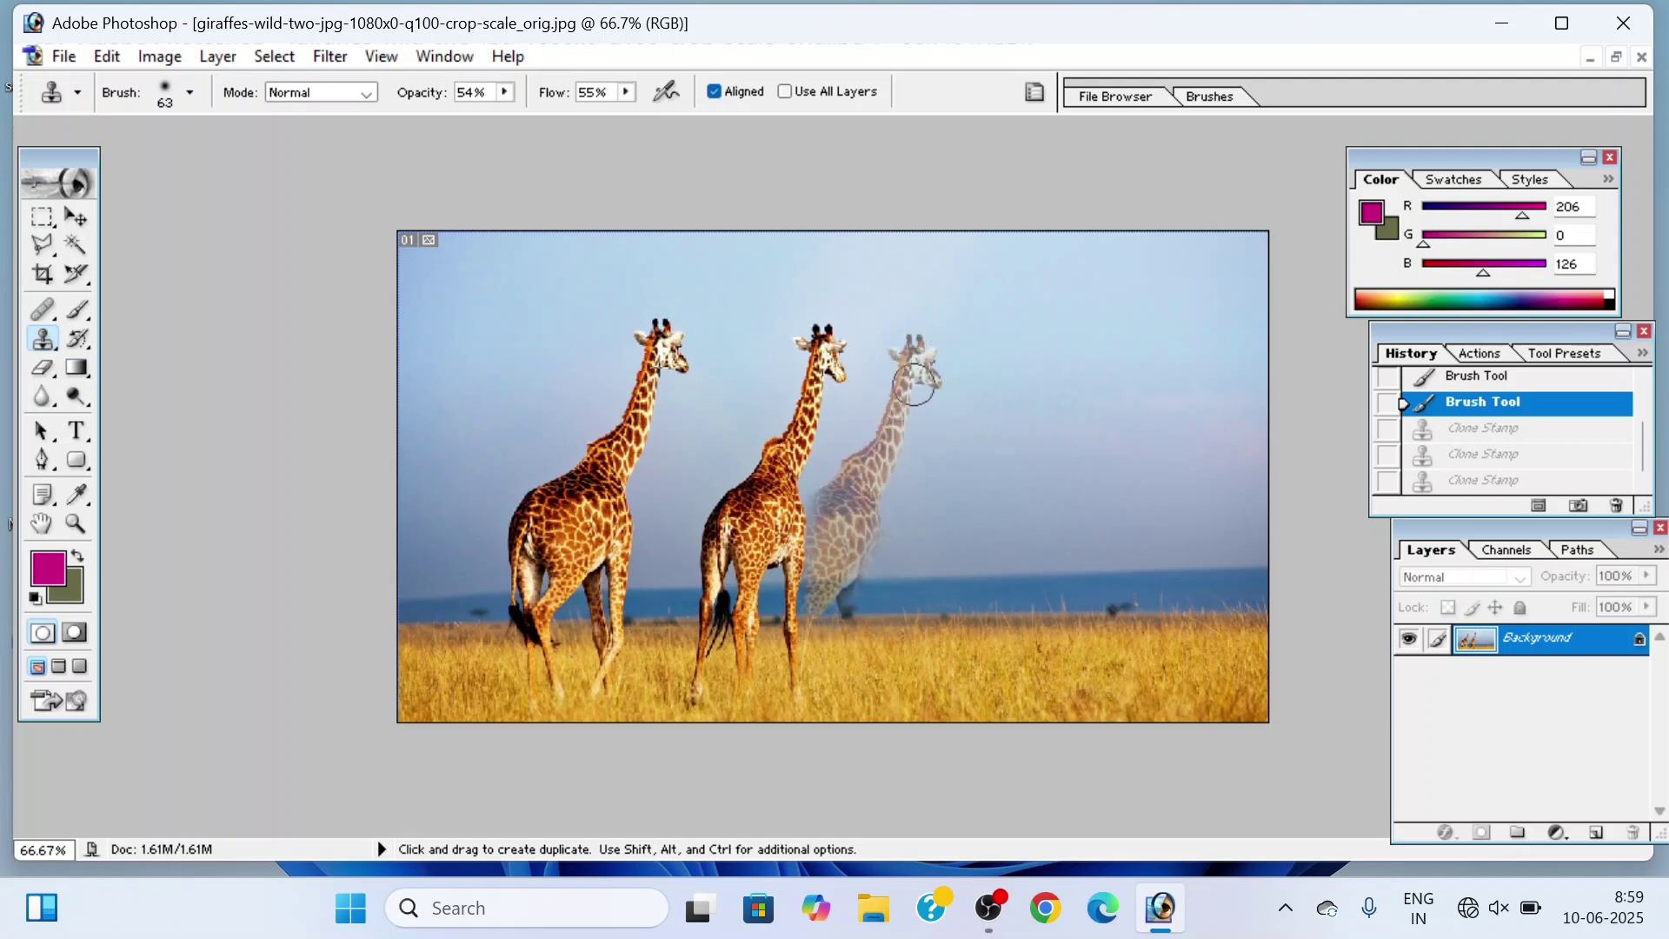
mouse_move(839, 608)
mouse_down()
mouse_move(821, 483)
mouse_move(939, 388)
mouse_up()
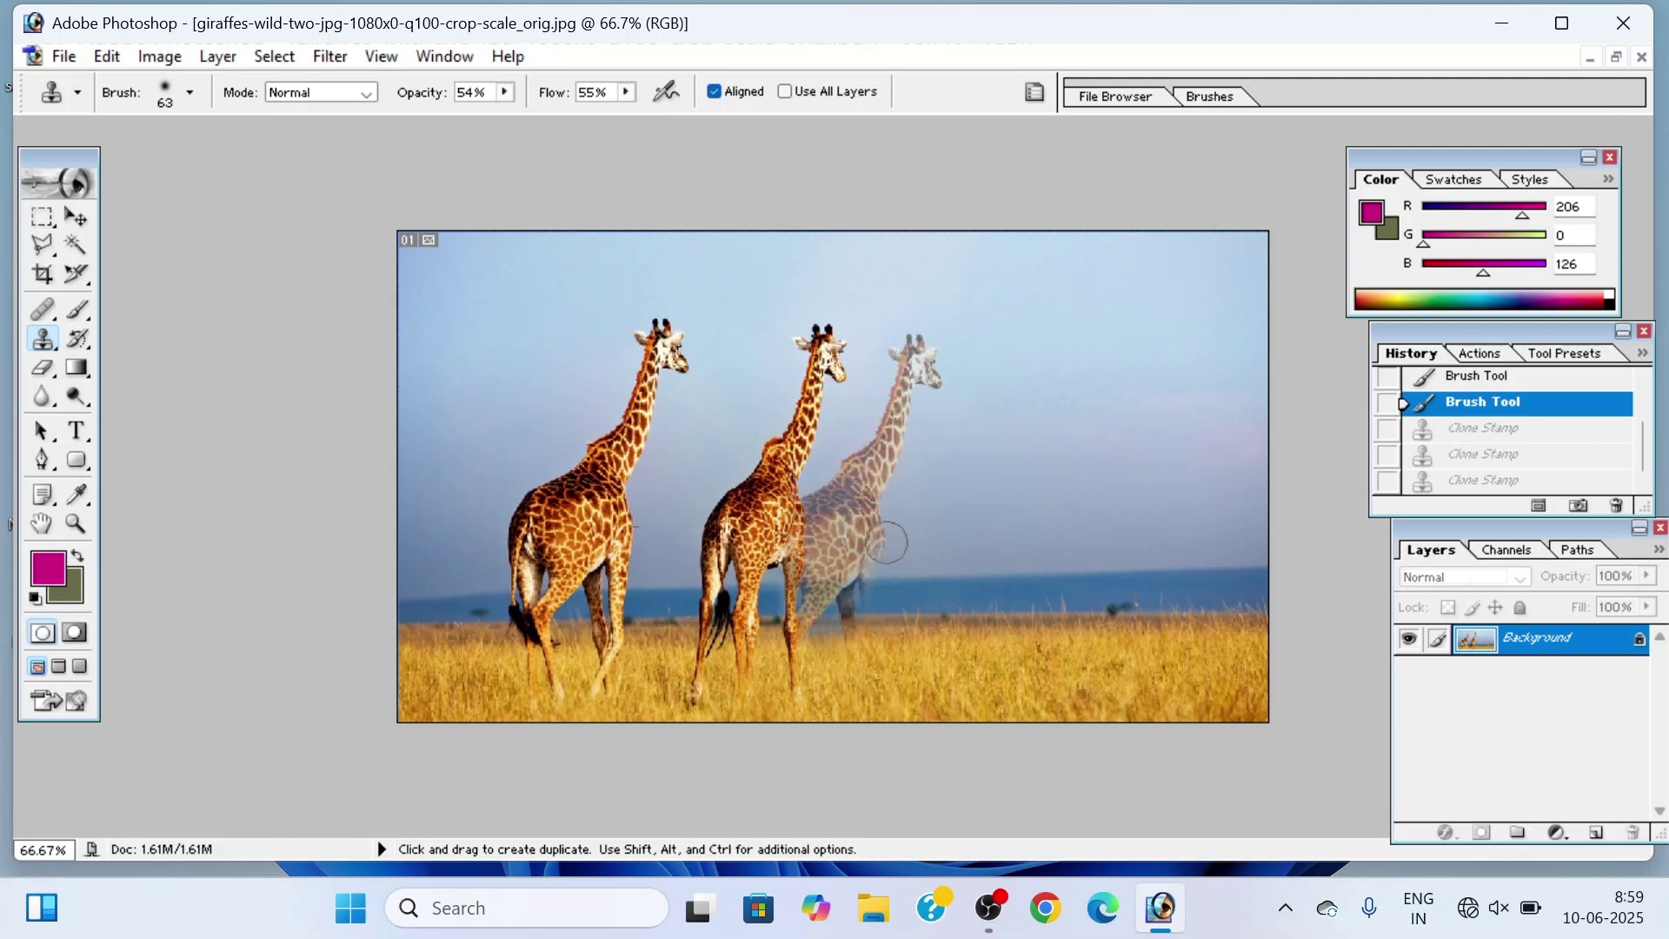
mouse_move(887, 543)
mouse_down()
mouse_move(826, 708)
mouse_move(789, 632)
mouse_up()
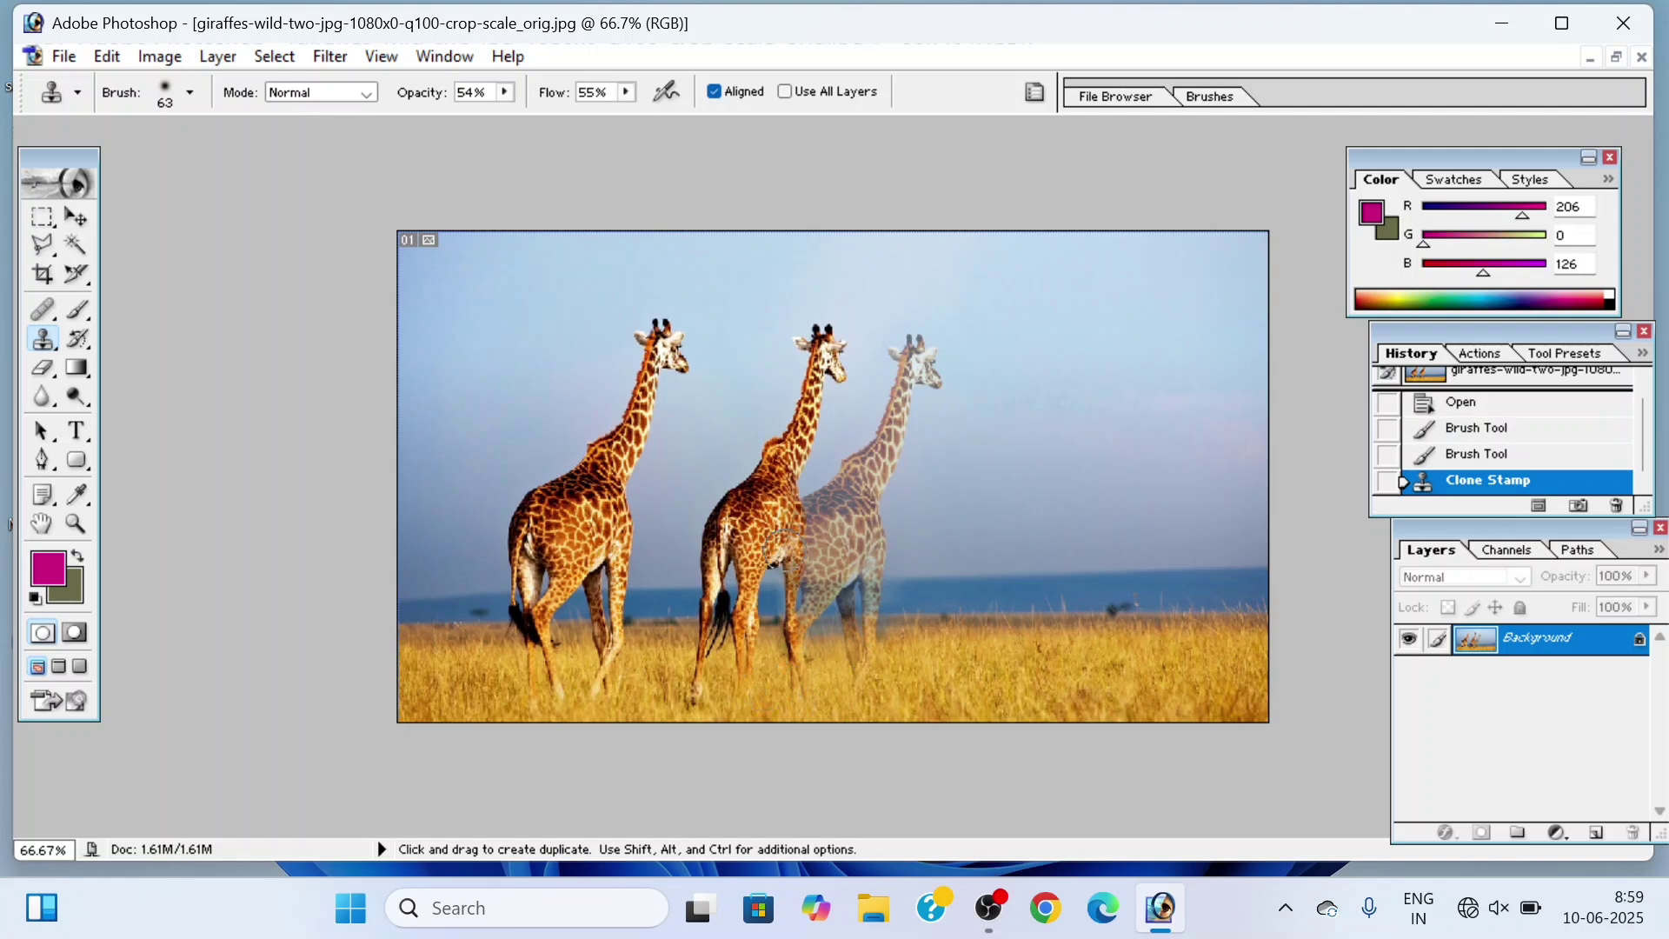
Step: Set the Clone Stamp's opacity and flow to 100% and paint the giraffe copy again at full strength, extending it over the second giraffe
click(505, 92)
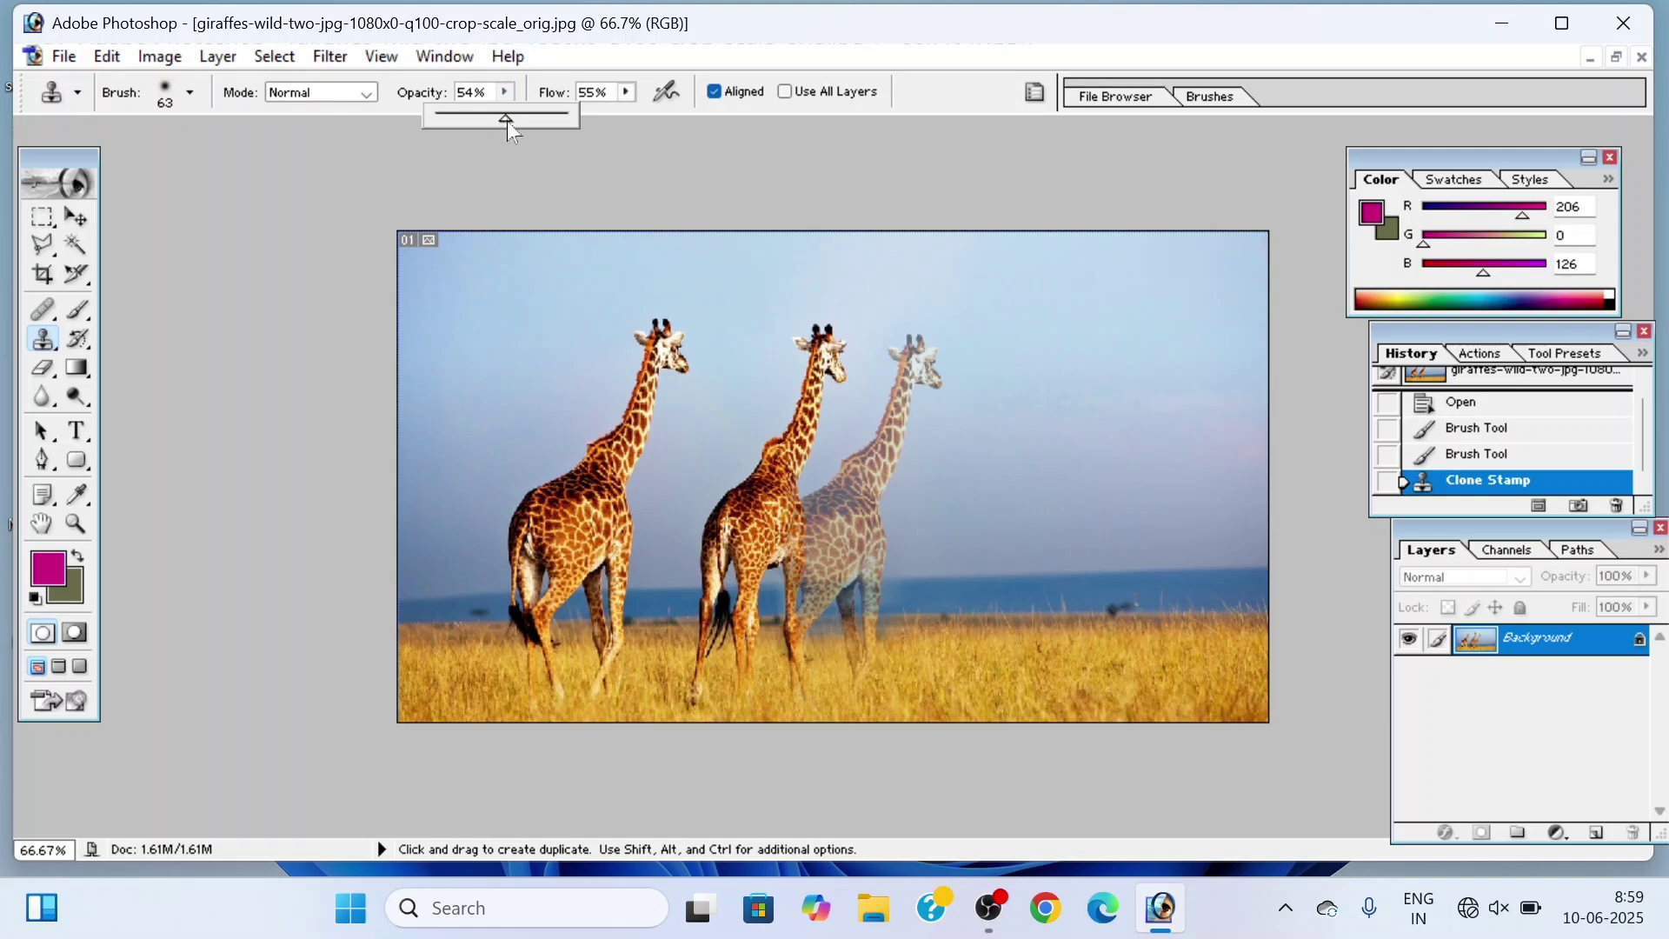
mouse_move(508, 121)
mouse_down()
mouse_move(603, 102)
mouse_move(723, 116)
mouse_up()
click(626, 92)
mouse_move(904, 343)
mouse_down()
mouse_move(898, 469)
mouse_move(947, 307)
mouse_move(868, 418)
mouse_move(913, 313)
mouse_move(849, 468)
mouse_move(794, 531)
mouse_move(807, 451)
mouse_move(782, 548)
mouse_move(799, 541)
mouse_move(796, 582)
mouse_move(890, 579)
mouse_move(890, 548)
mouse_move(788, 705)
mouse_move(755, 650)
mouse_move(793, 479)
mouse_move(711, 520)
mouse_move(781, 500)
mouse_move(728, 512)
mouse_move(773, 489)
mouse_move(834, 614)
mouse_up()
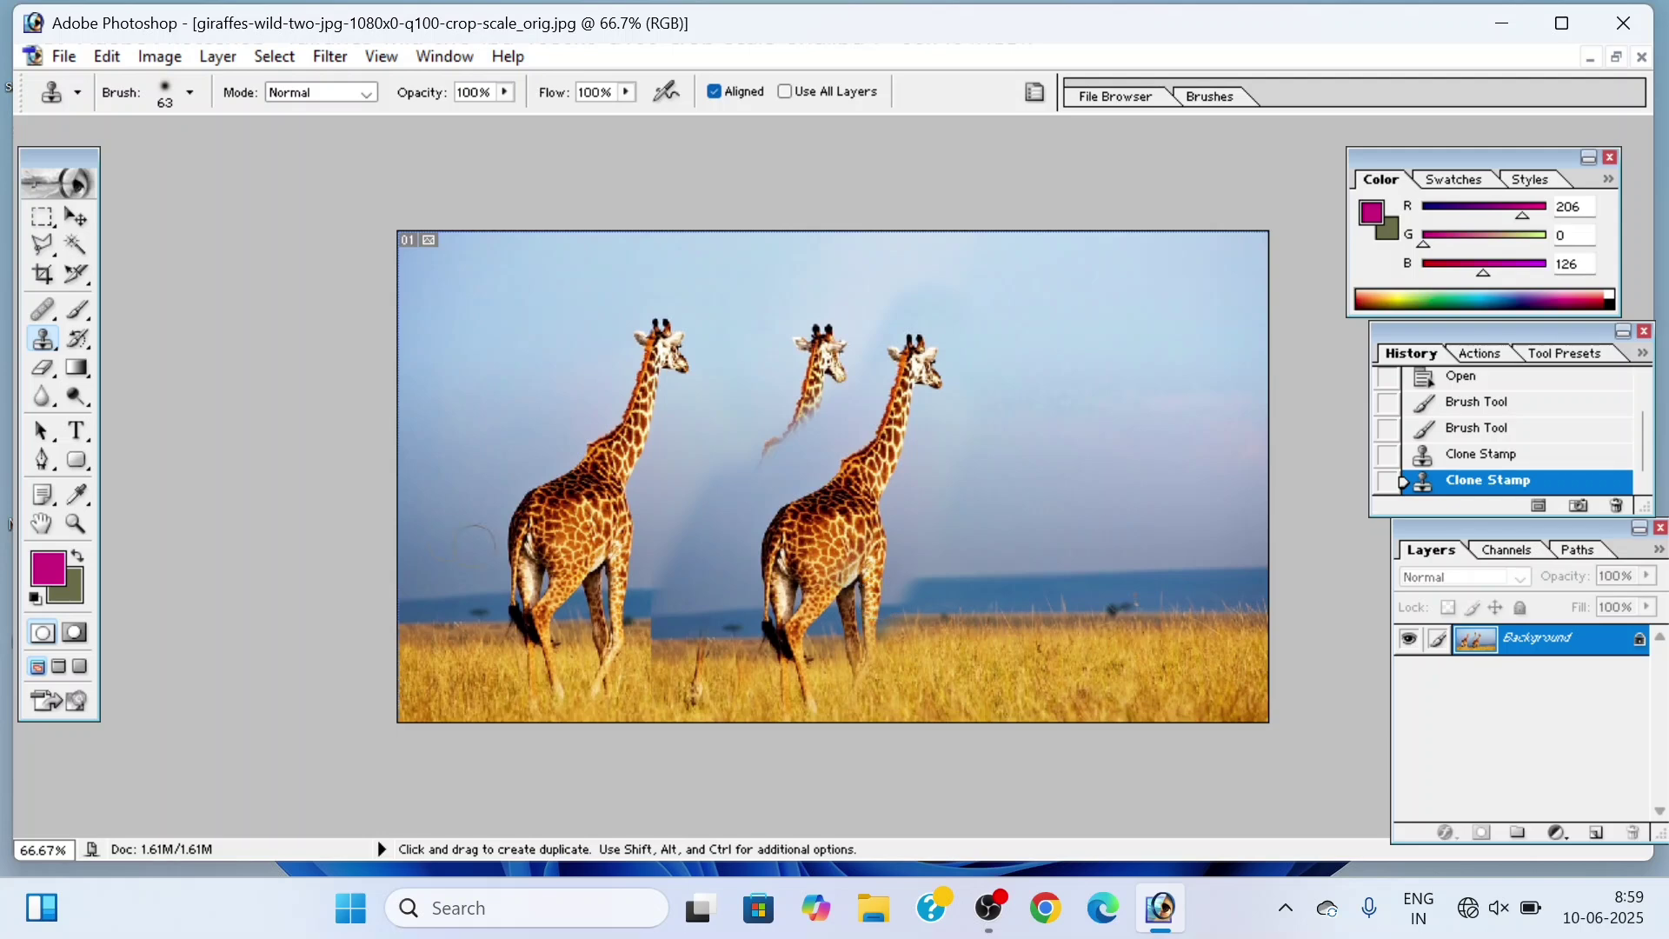
Step: With the Pattern Stamp, paint short vertical strokes of the bubble pattern in the sky near the photo's upper-left corner
drag(54, 351, 138, 363)
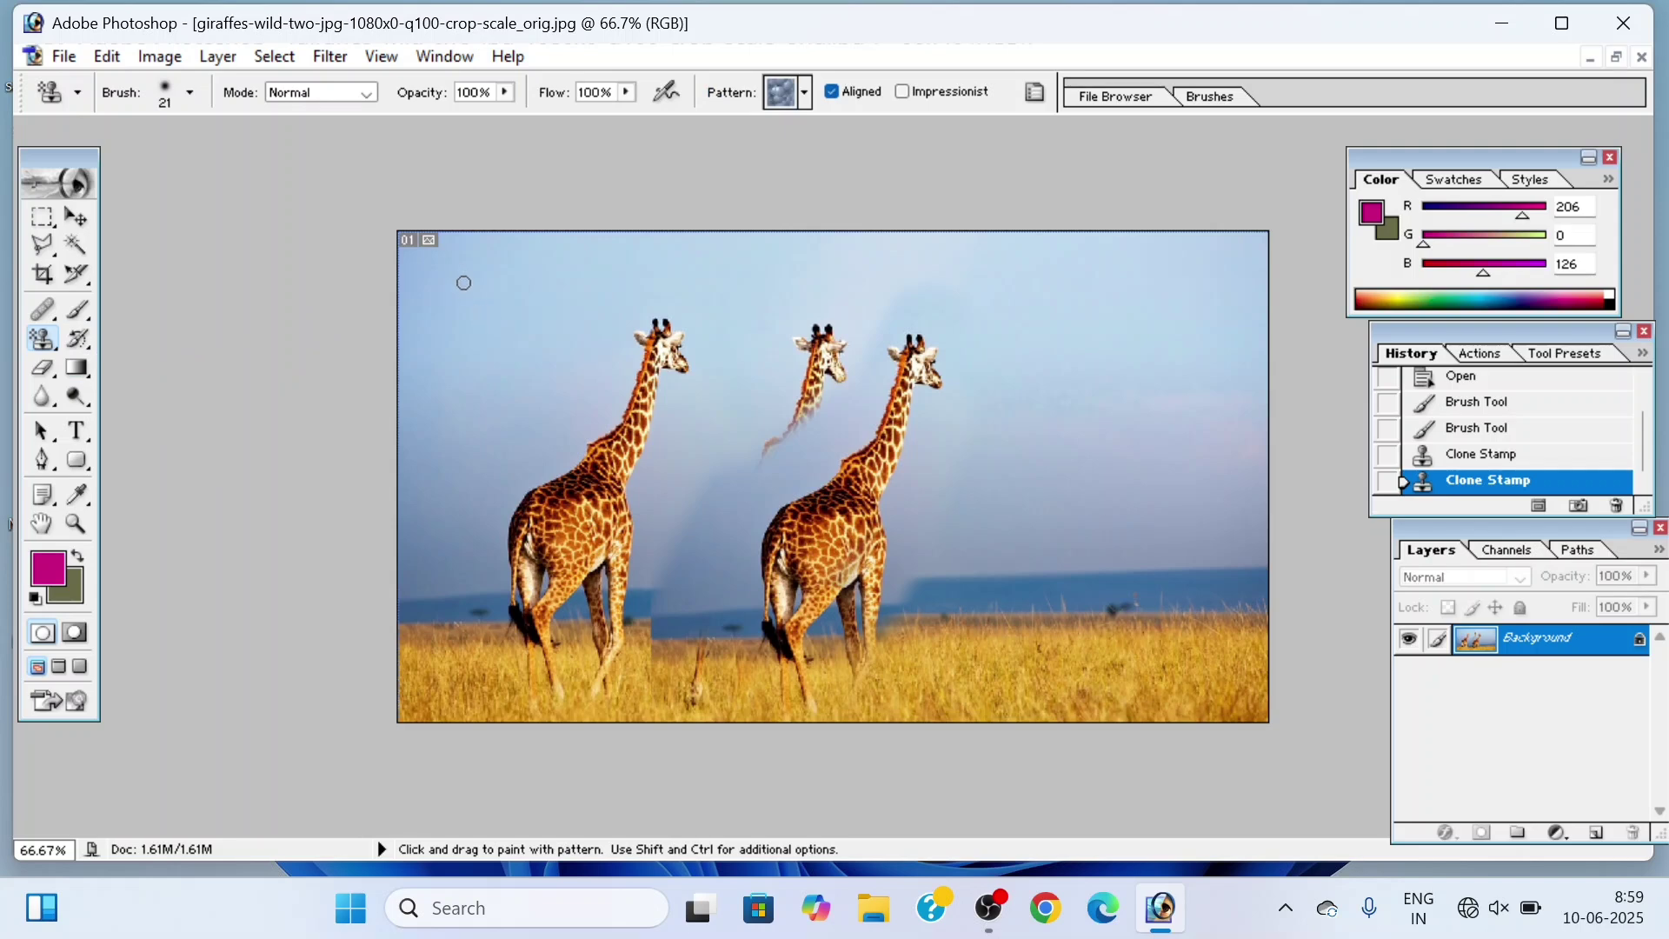
drag(458, 266, 466, 330)
drag(459, 259, 453, 311)
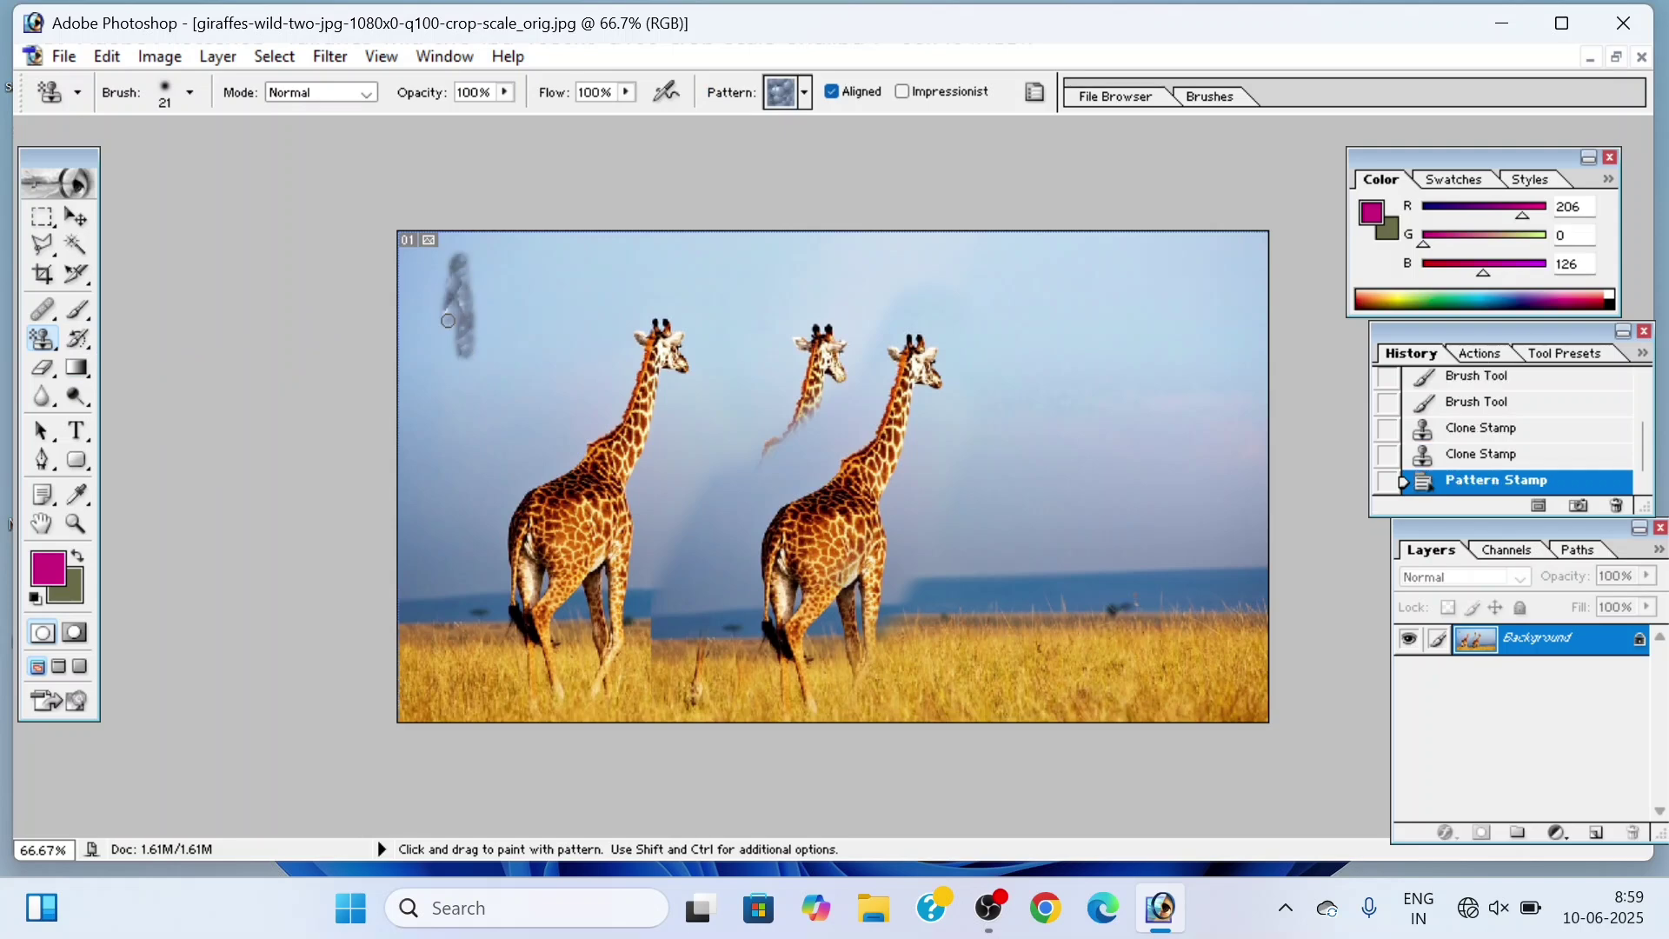
Step: Enlarge the Pattern Stamp brush to 118 px and paint the bubble pattern across the upper-left sky and down the left edge
right_click(459, 318)
drag(504, 371, 531, 370)
key(Return)
mouse_move(526, 279)
mouse_down()
mouse_move(644, 279)
mouse_move(389, 283)
mouse_move(427, 333)
mouse_move(417, 420)
mouse_up()
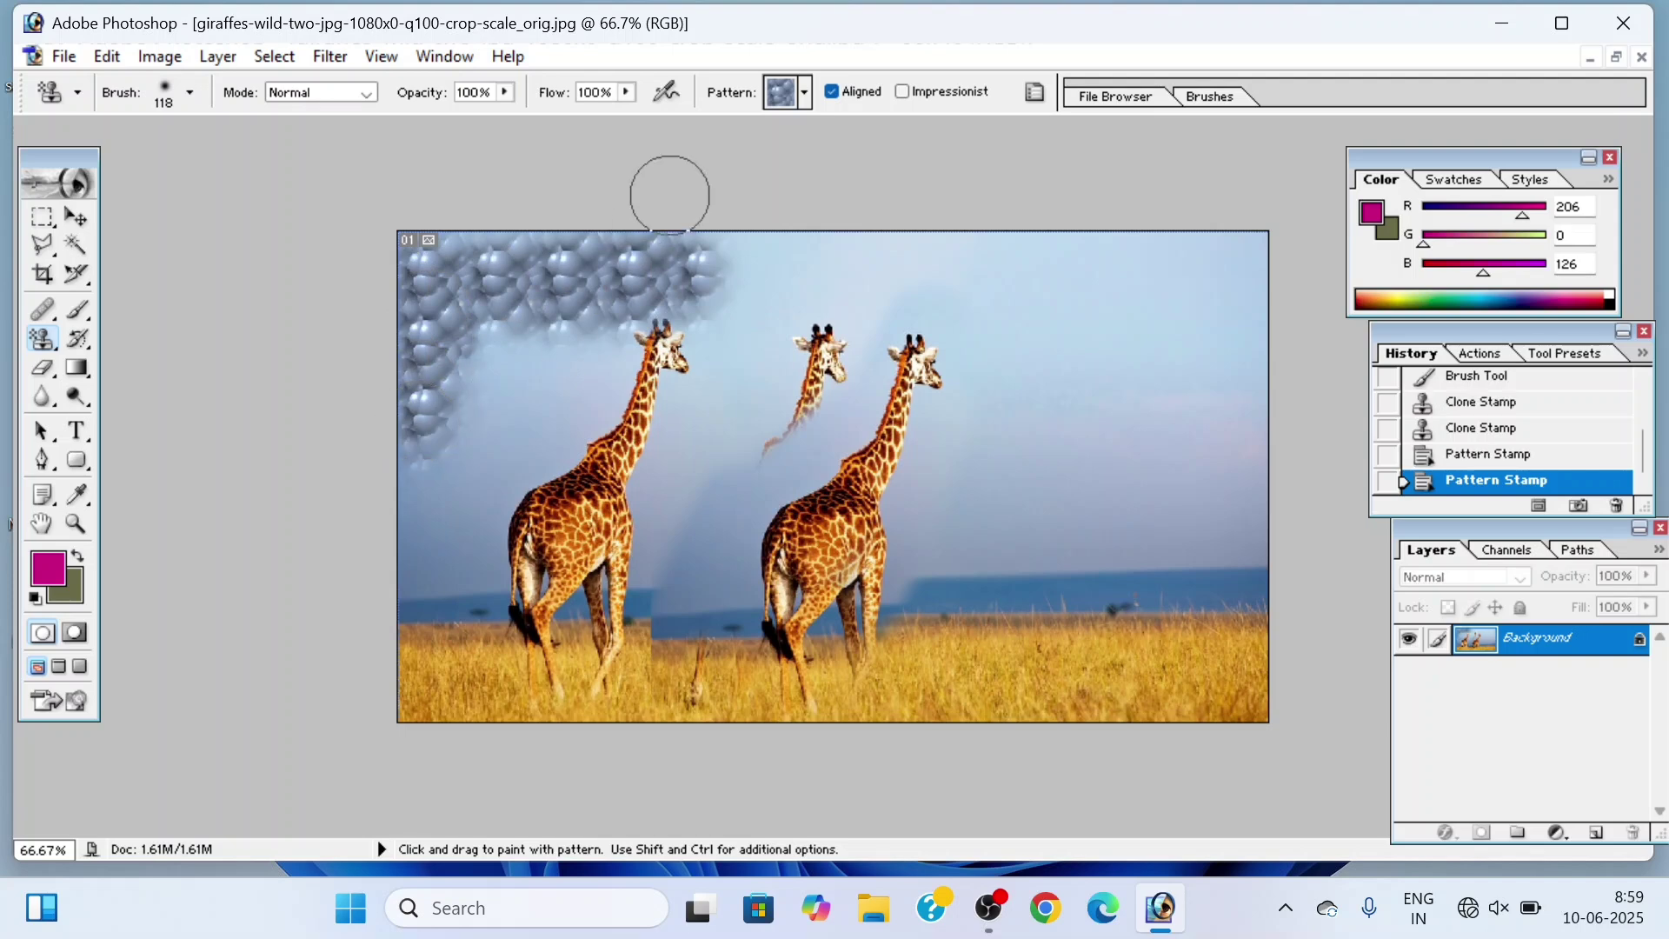
Step: Choose the black-and-white checkered pattern and paint it over the sky in the right part of the photo
click(806, 93)
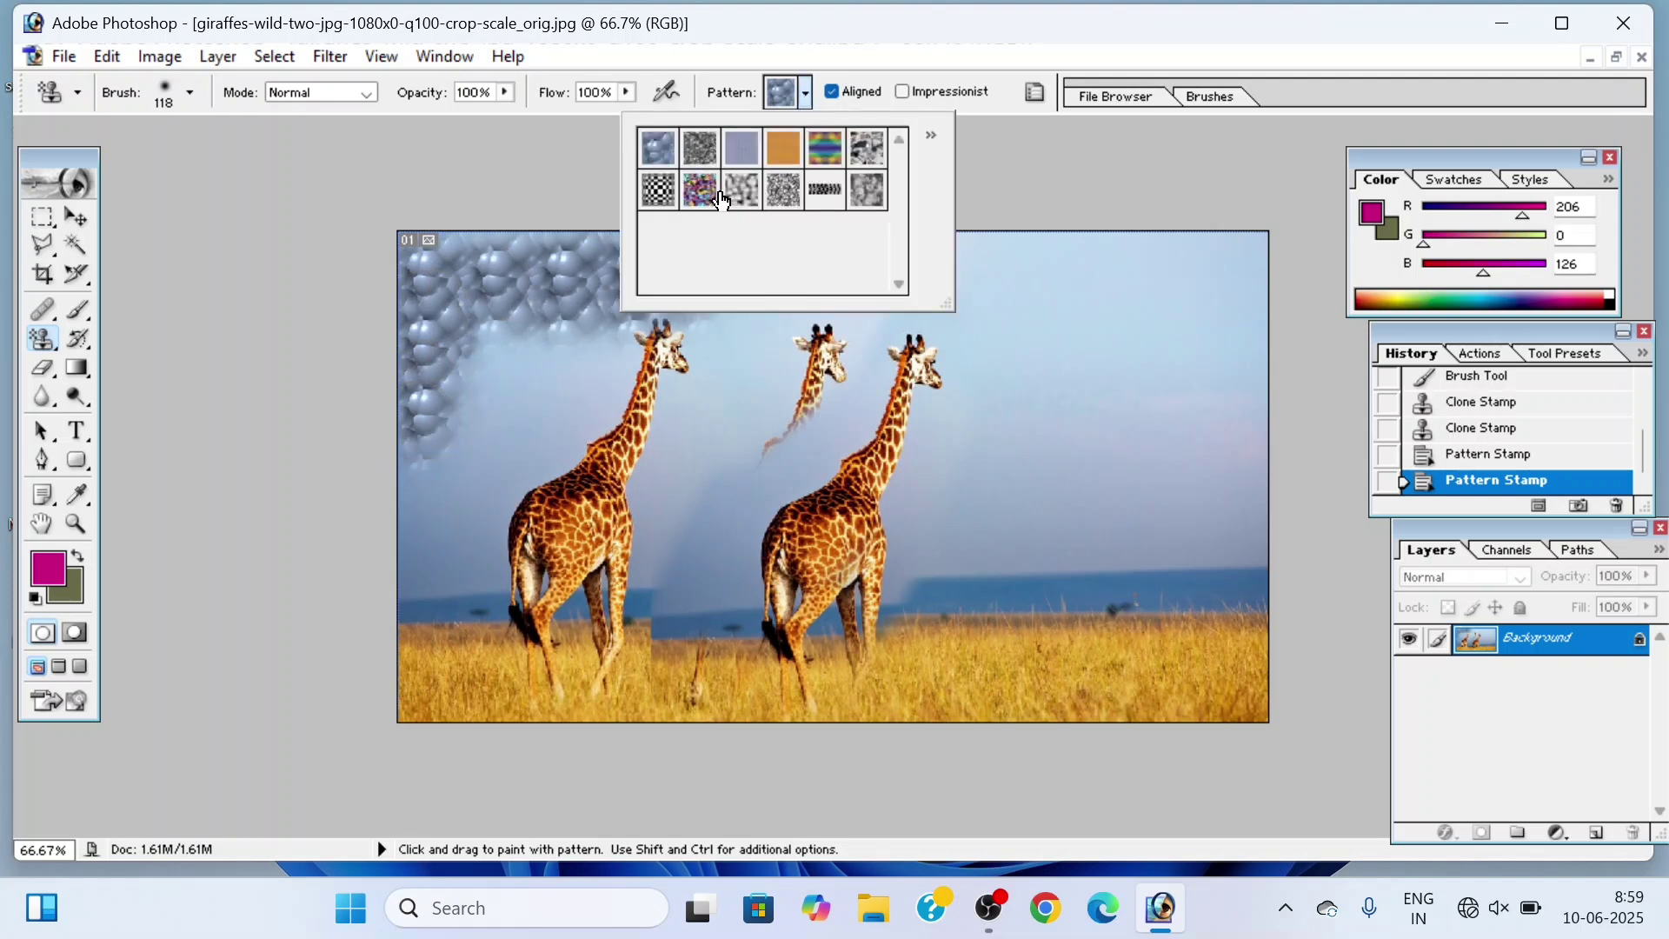
click(665, 202)
mouse_move(1021, 302)
mouse_down()
mouse_move(1104, 422)
mouse_move(1078, 318)
mouse_move(1023, 295)
mouse_move(1202, 292)
mouse_move(1208, 345)
mouse_move(1176, 514)
mouse_move(1056, 361)
mouse_move(1030, 297)
mouse_move(1026, 515)
mouse_move(1248, 527)
mouse_move(1254, 249)
mouse_move(1138, 247)
mouse_move(1005, 250)
mouse_move(1000, 547)
mouse_up()
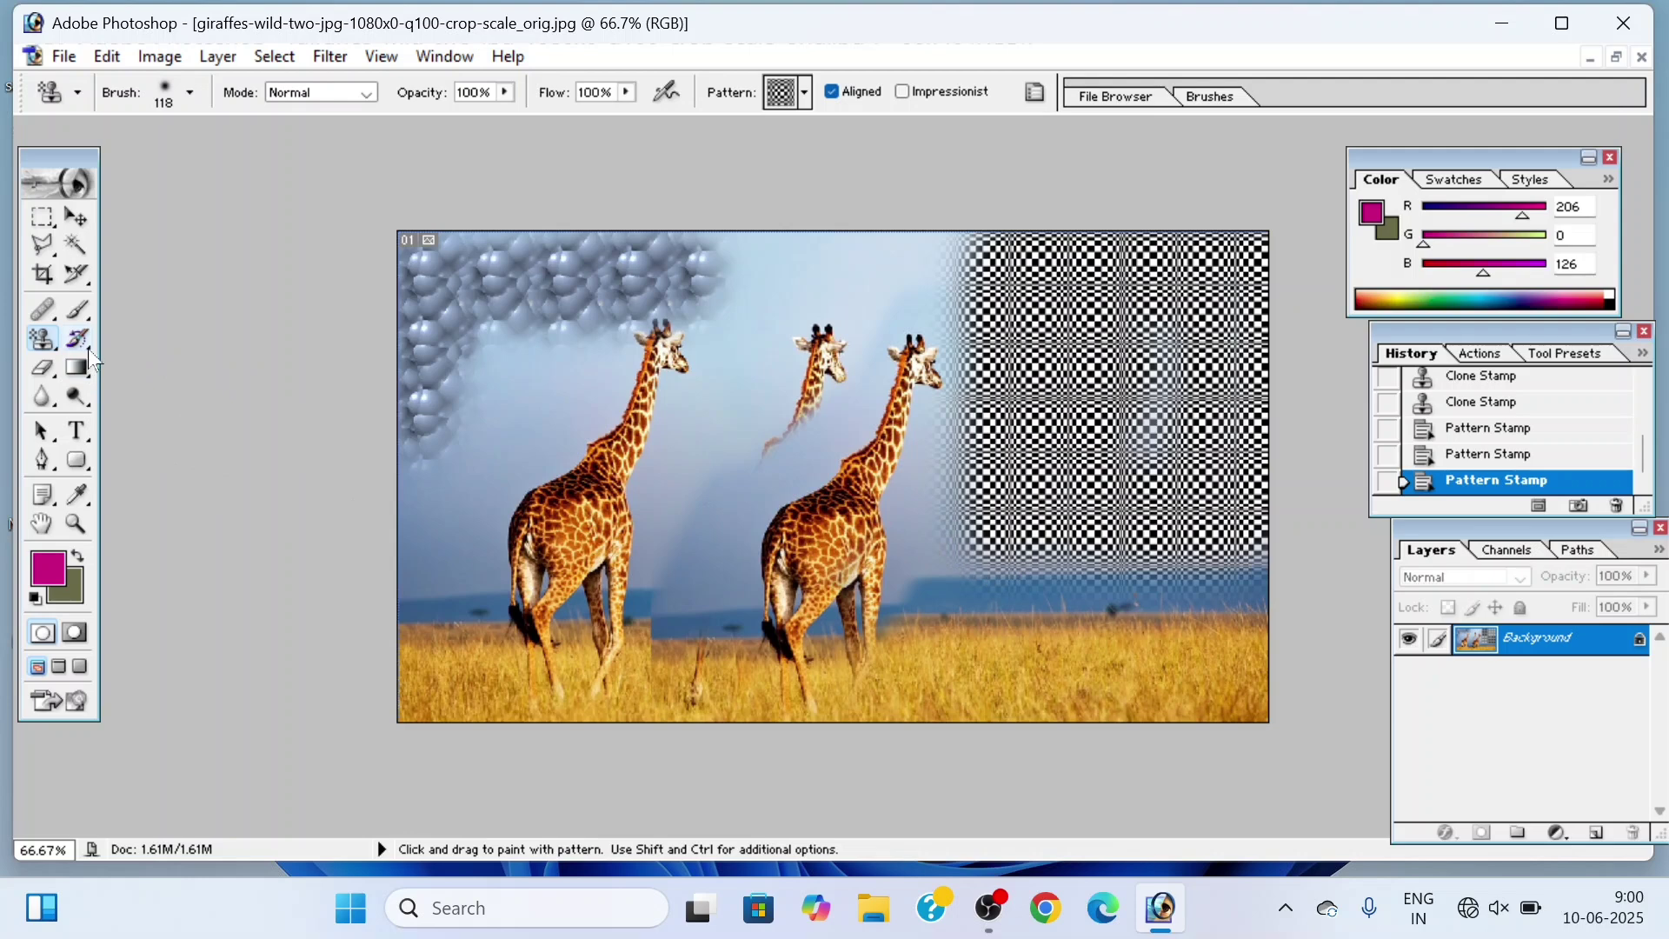
Step: With the History Brush at 141 px, paint over the whole photo to restore the areas covered by patterns and cloned giraffe
mouse_move(90, 357)
mouse_down()
mouse_move(183, 364)
mouse_move(165, 341)
mouse_up()
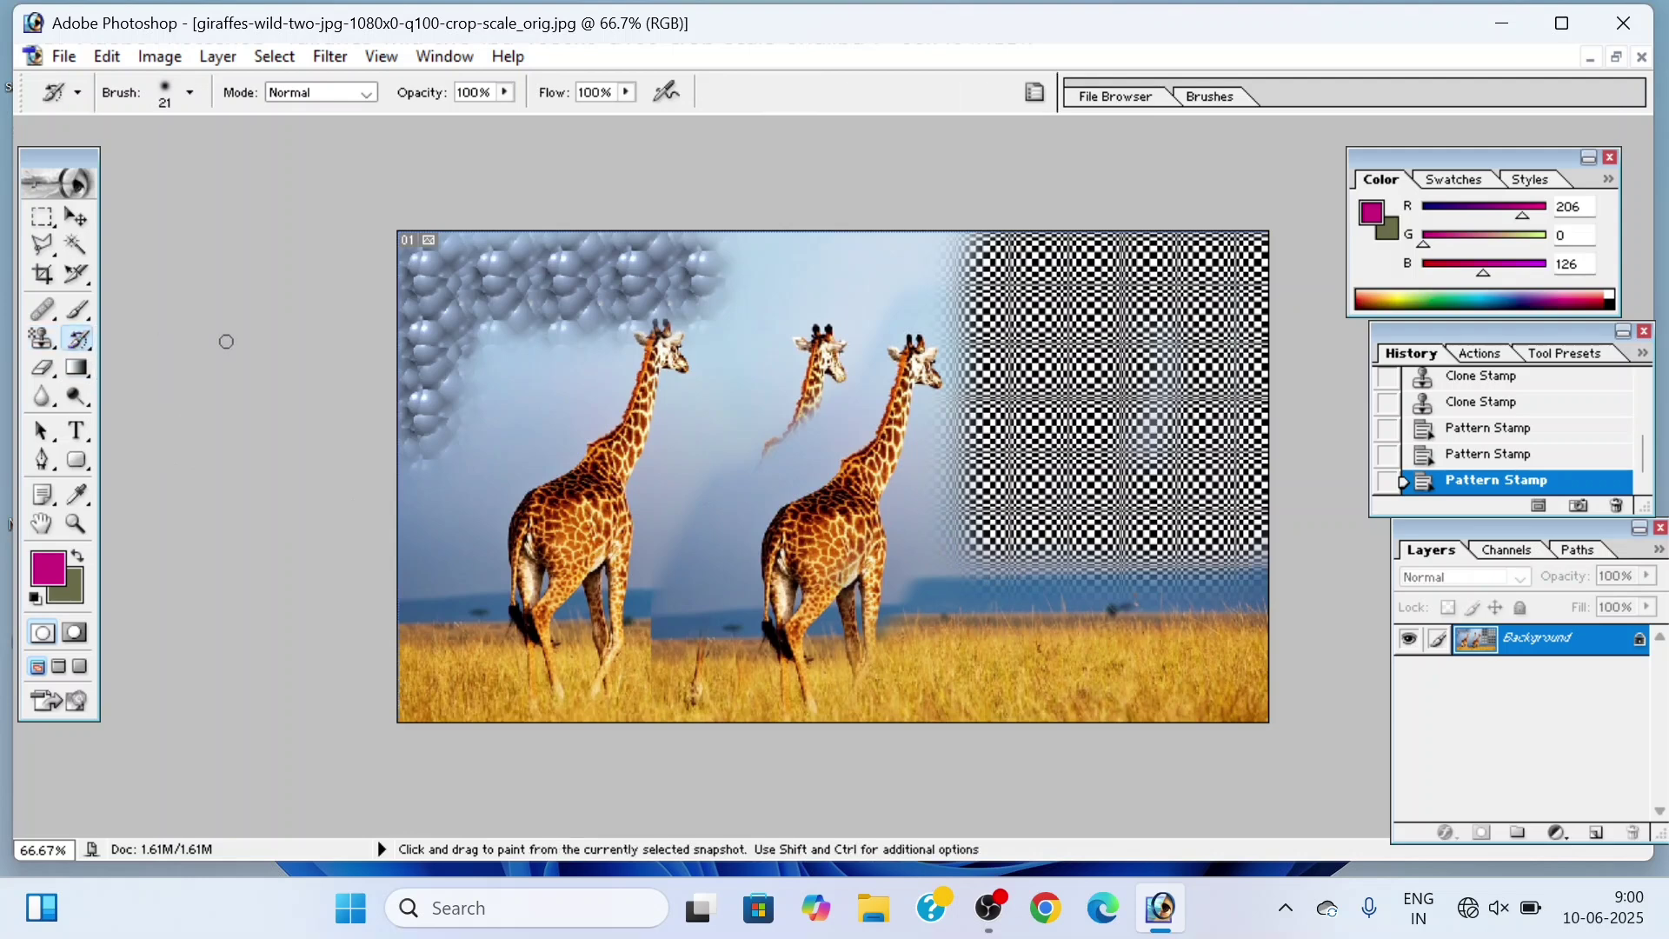
right_click(604, 378)
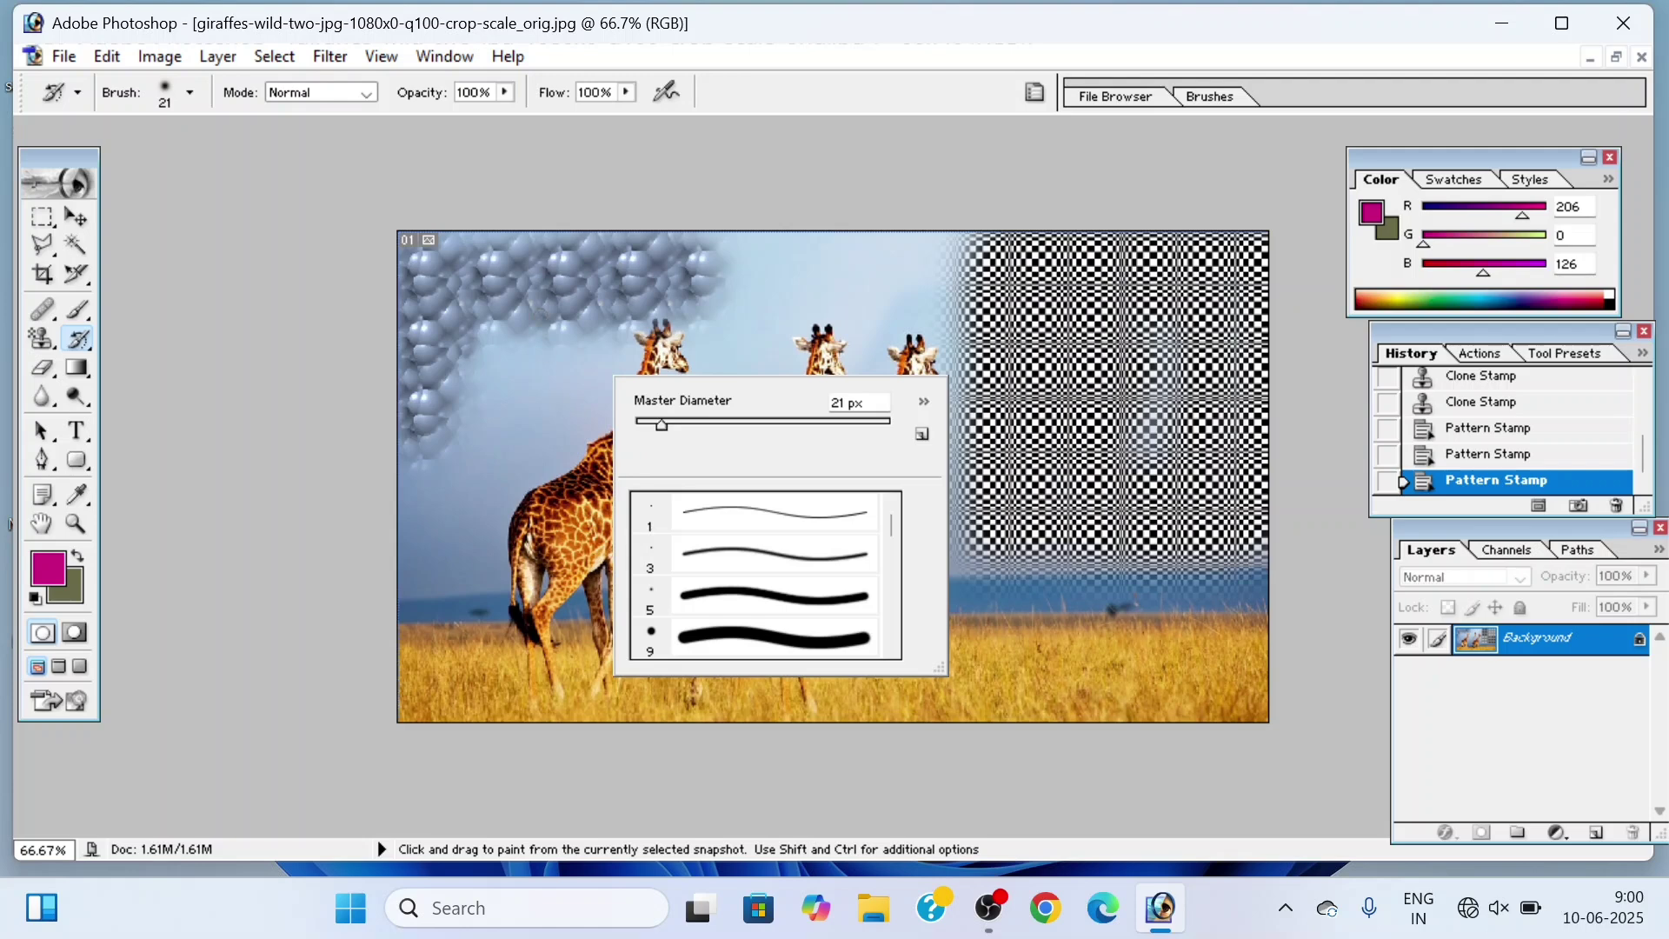
drag(757, 432, 804, 433)
click(444, 534)
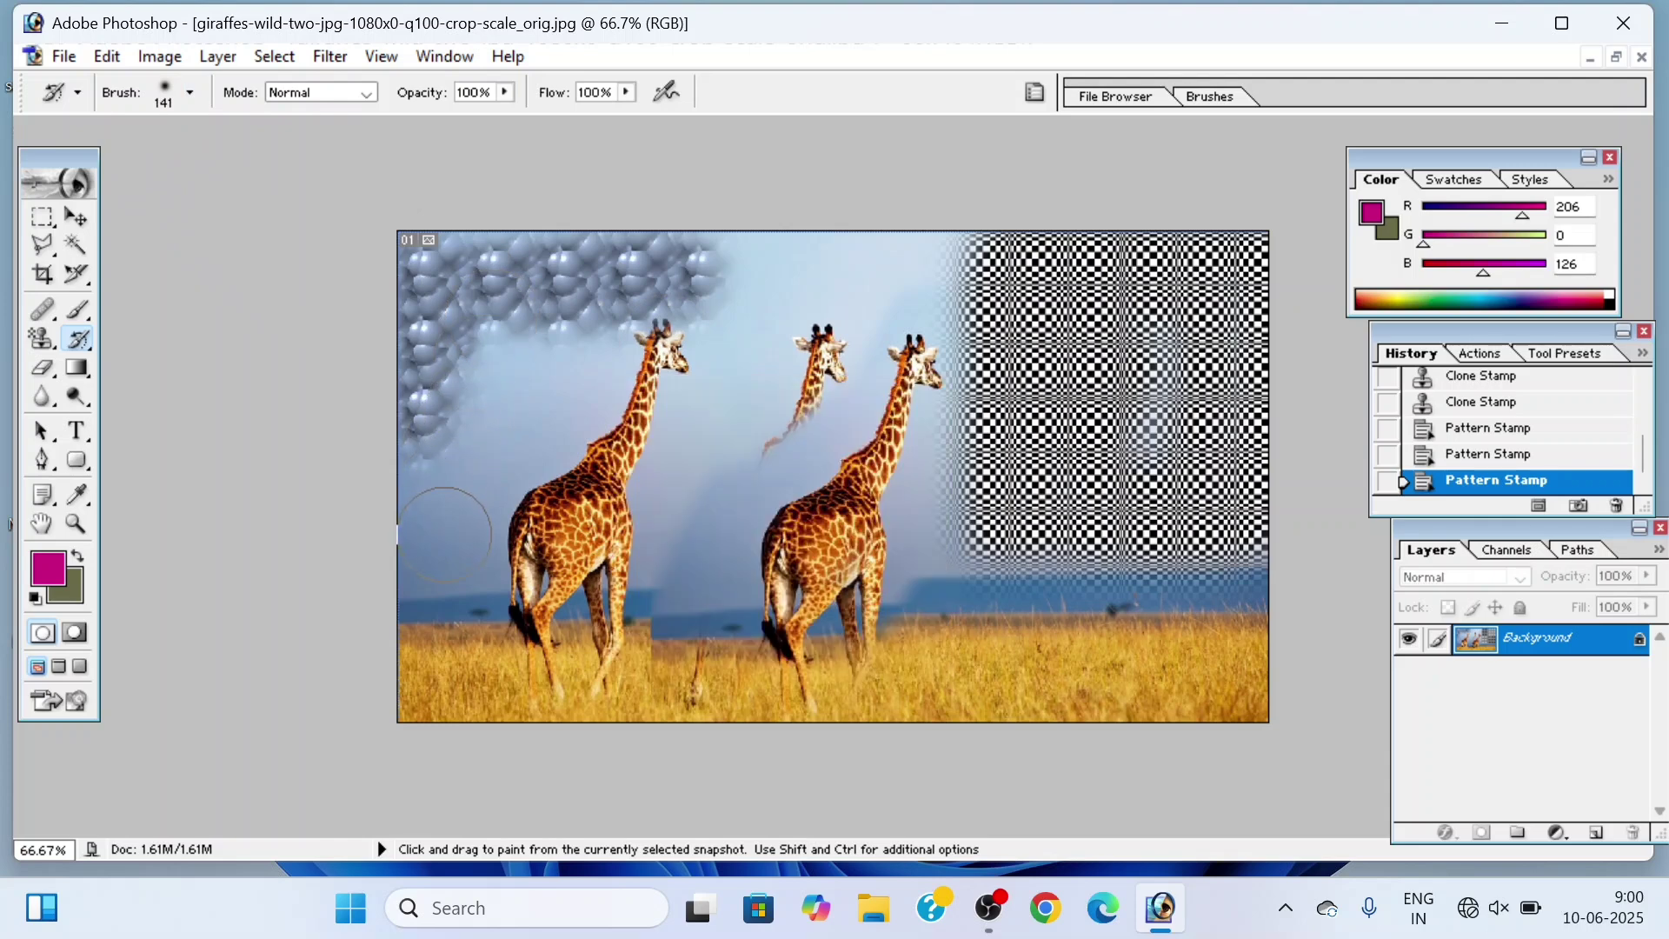
mouse_move(443, 525)
mouse_down()
mouse_move(423, 261)
mouse_move(429, 485)
mouse_move(476, 379)
mouse_move(753, 284)
mouse_move(510, 272)
mouse_move(1006, 242)
mouse_move(950, 428)
mouse_move(820, 466)
mouse_move(844, 307)
mouse_move(901, 451)
mouse_move(753, 742)
mouse_move(853, 742)
mouse_move(740, 681)
mouse_move(764, 410)
mouse_move(895, 551)
mouse_move(1285, 556)
mouse_move(961, 566)
mouse_move(1174, 533)
mouse_move(1241, 480)
mouse_move(1291, 263)
mouse_move(1069, 246)
mouse_move(957, 455)
mouse_move(1233, 272)
mouse_move(1002, 523)
mouse_move(1218, 268)
mouse_move(1255, 331)
mouse_move(1211, 518)
mouse_move(1049, 352)
mouse_move(1166, 242)
mouse_up()
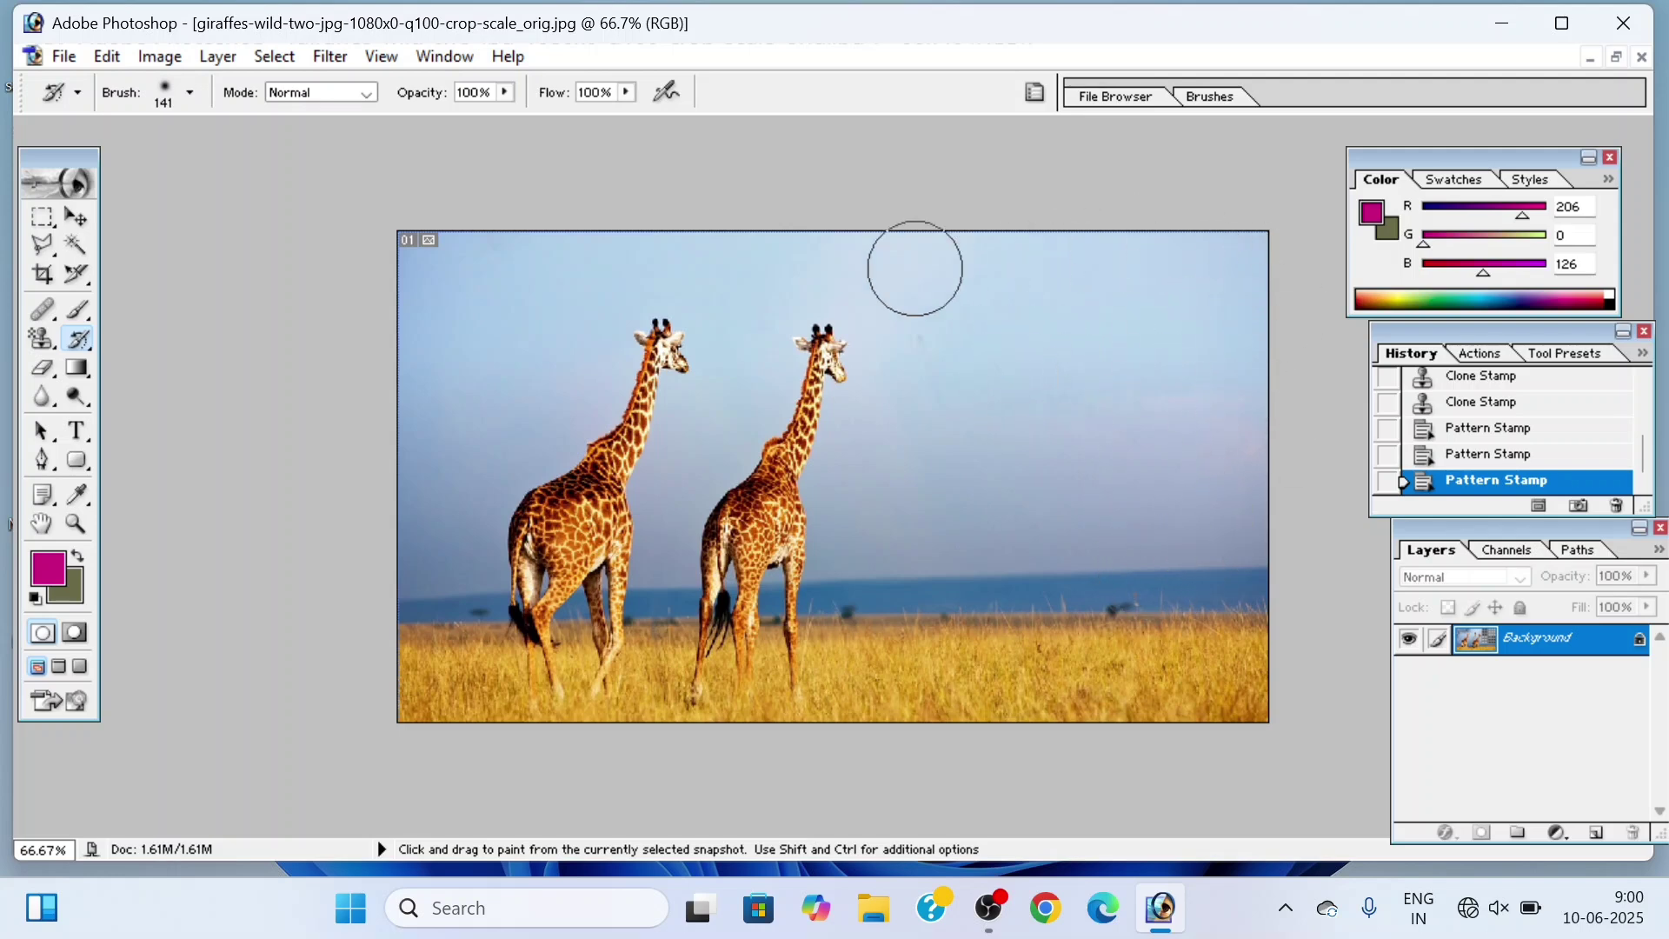
click(704, 556)
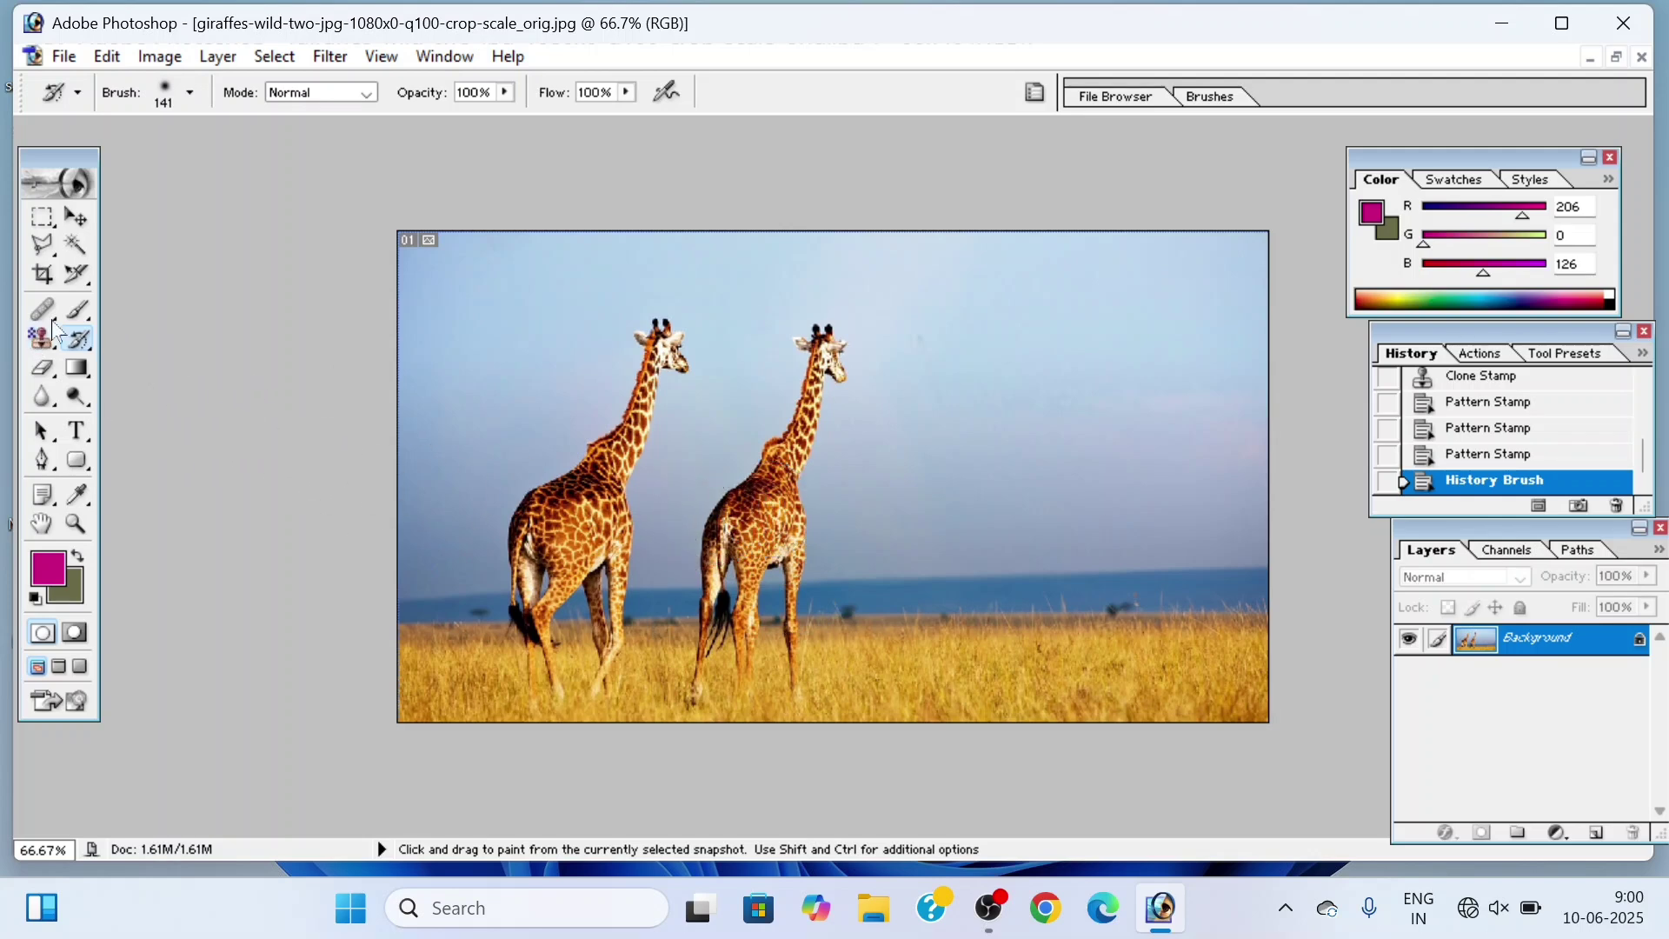
Step: Scribble magenta strokes across both giraffes with the Brush tool, and paint over them with the History Brush to restore the photo
drag(78, 310, 156, 315)
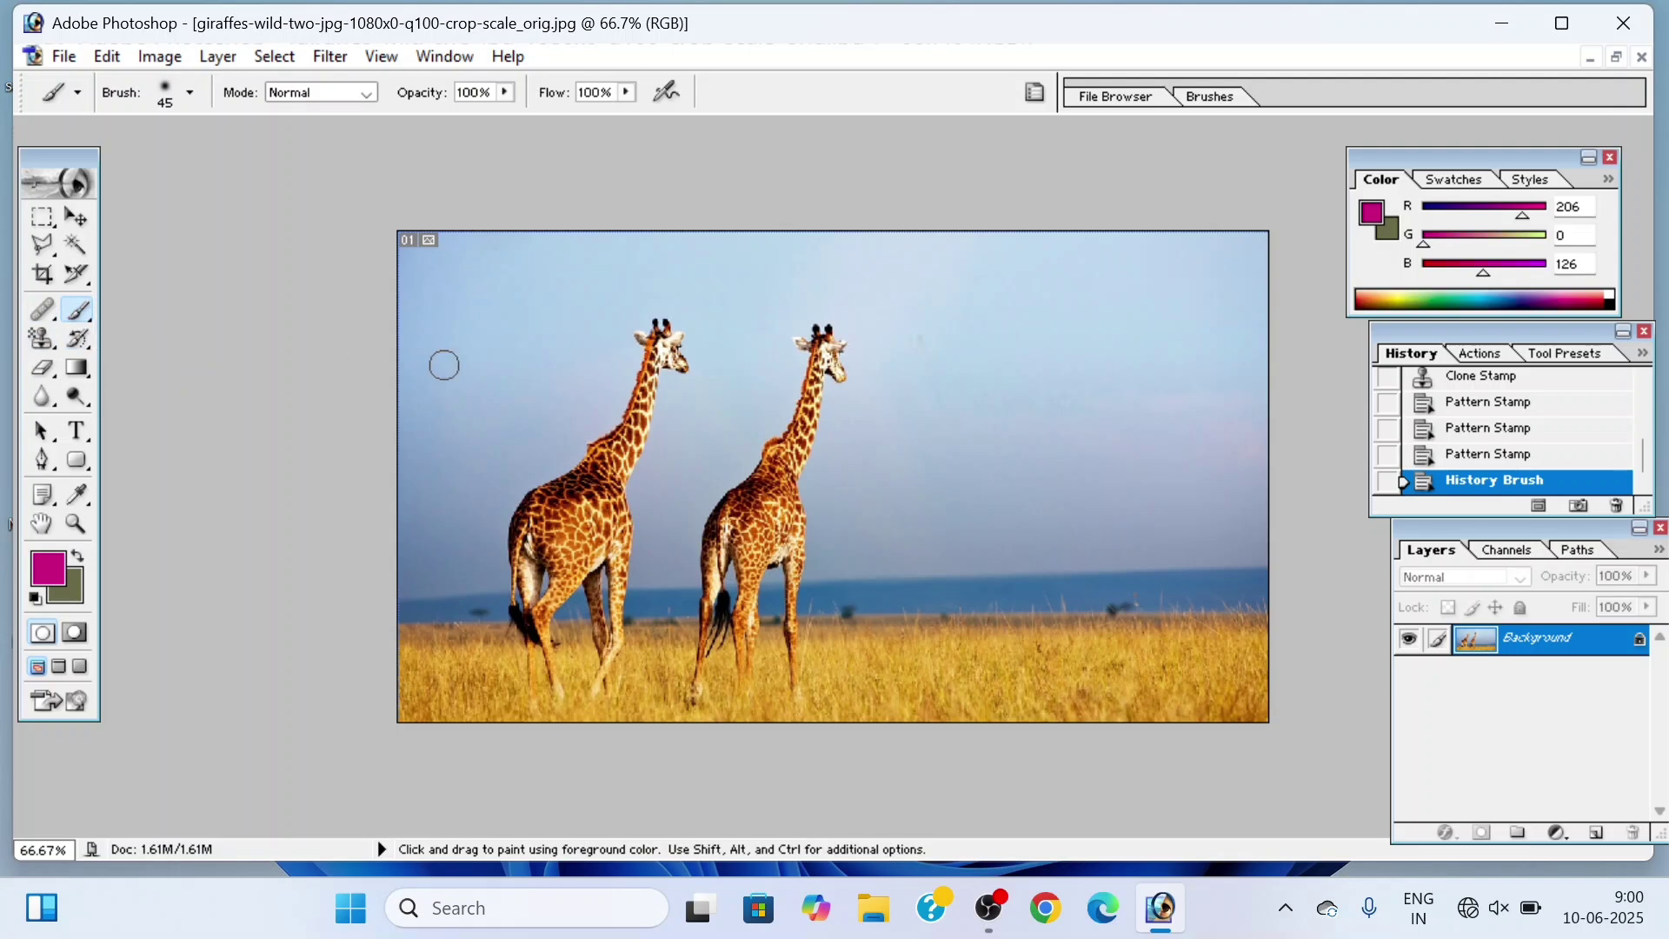
mouse_move(507, 361)
mouse_down()
mouse_move(719, 210)
mouse_move(854, 362)
mouse_move(530, 530)
mouse_move(586, 558)
mouse_move(907, 533)
mouse_move(1072, 551)
mouse_move(977, 450)
mouse_move(1128, 348)
mouse_move(609, 387)
mouse_up()
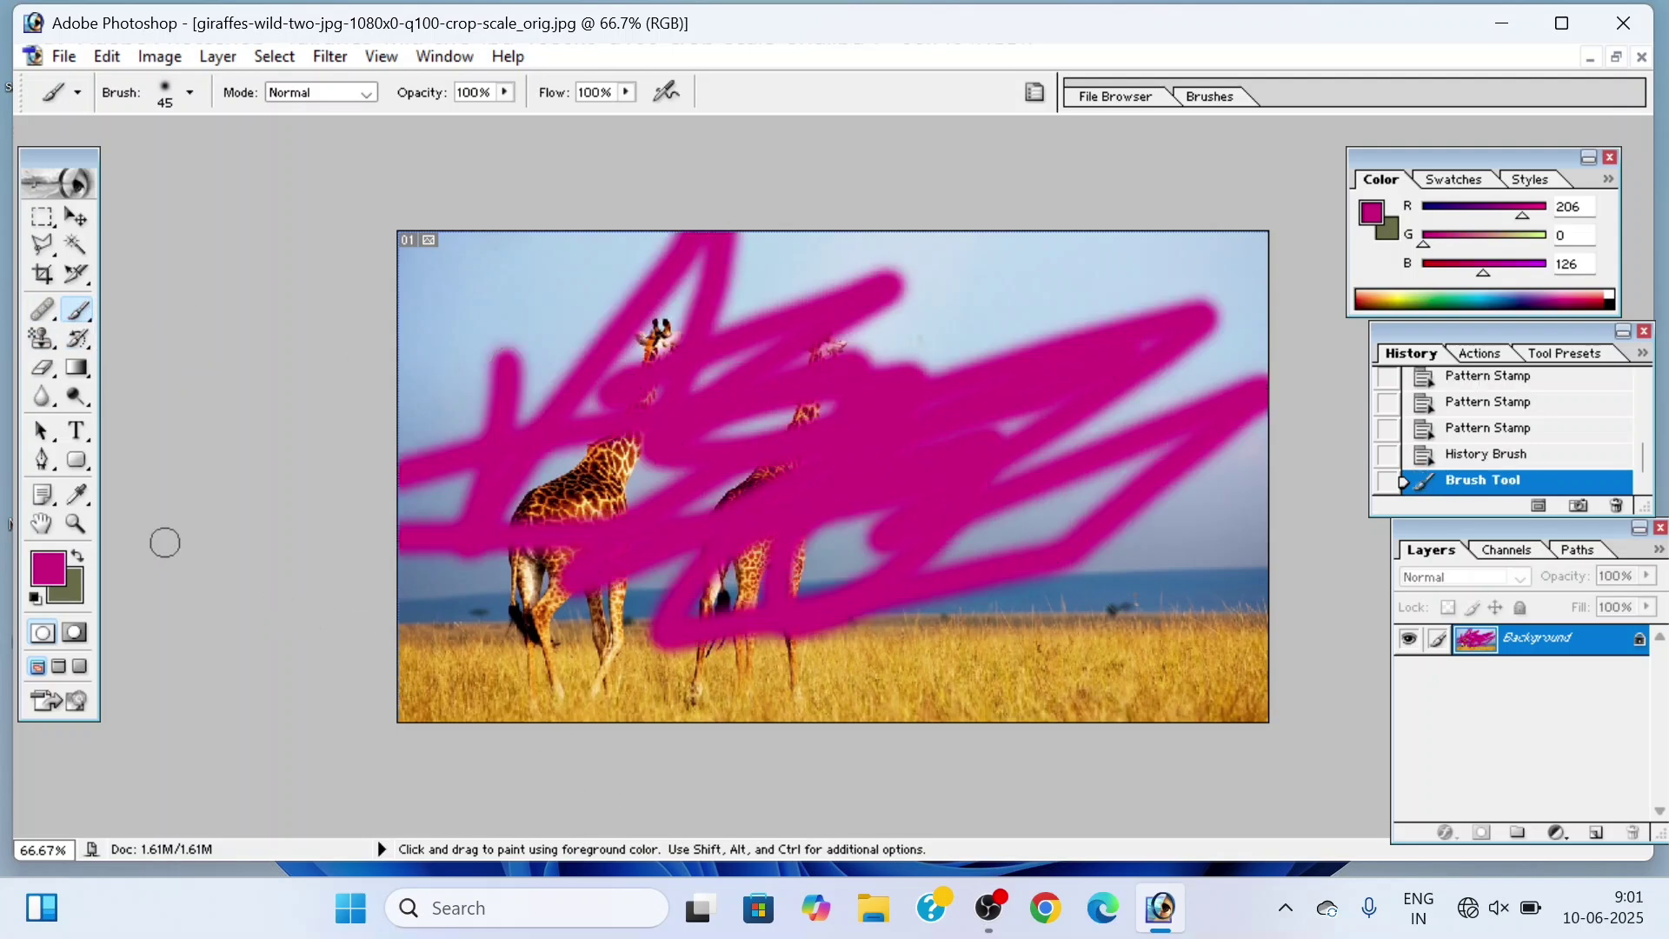
drag(78, 338, 148, 338)
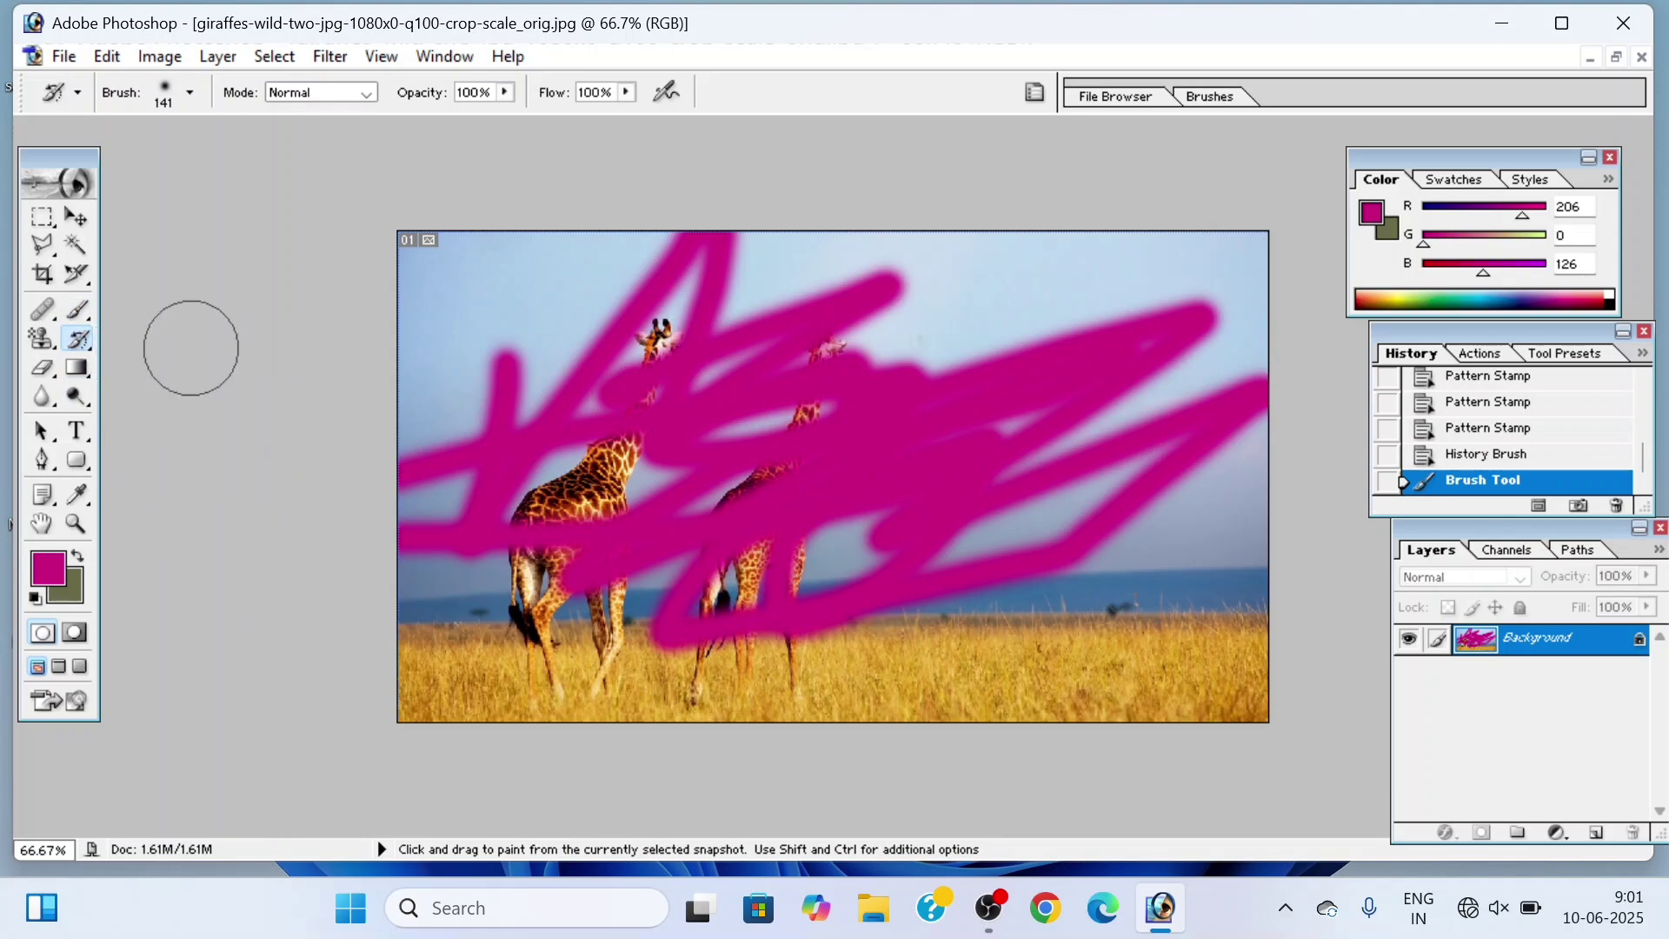
mouse_move(487, 435)
mouse_down()
mouse_move(503, 376)
mouse_move(450, 575)
mouse_move(338, 633)
mouse_move(431, 341)
mouse_move(633, 207)
mouse_move(753, 243)
mouse_move(718, 224)
mouse_move(587, 729)
mouse_move(860, 360)
mouse_move(946, 463)
mouse_move(1051, 359)
mouse_move(1268, 469)
mouse_move(1129, 501)
mouse_move(1233, 399)
mouse_move(1260, 396)
mouse_move(1053, 479)
mouse_move(1235, 295)
mouse_move(1077, 365)
mouse_move(1066, 298)
mouse_move(812, 447)
mouse_move(929, 387)
mouse_up()
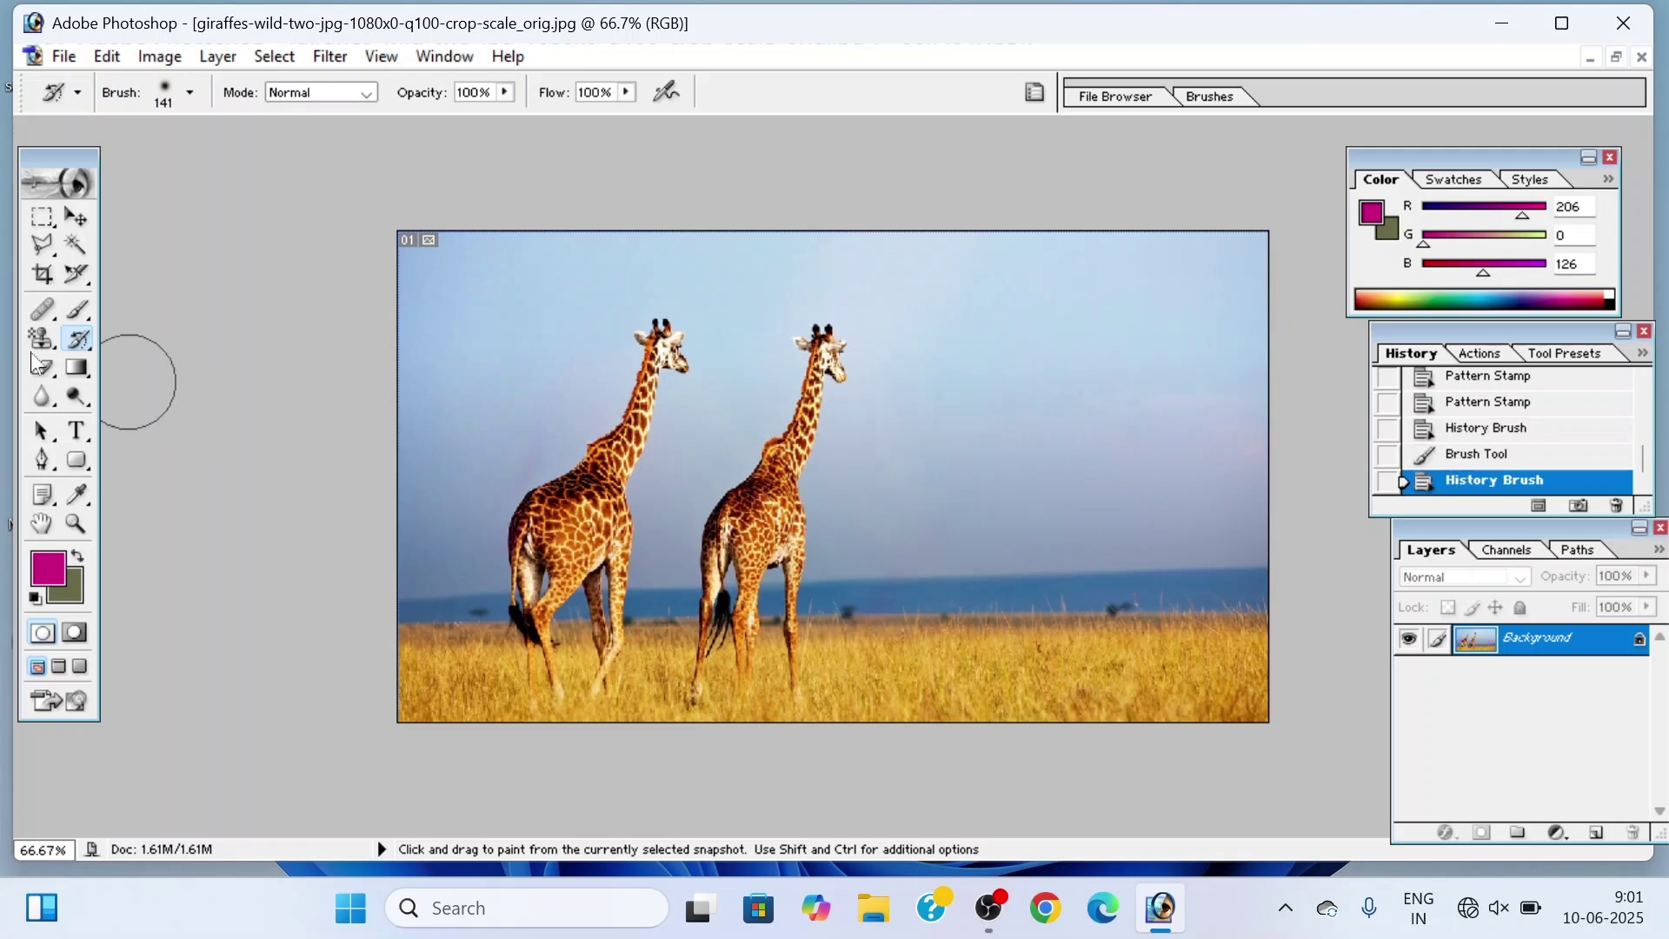
Step: With the Art History Brush, paint over a spot of sky and both giraffes to give them a smeared, painterly look
right_click(95, 353)
click(150, 364)
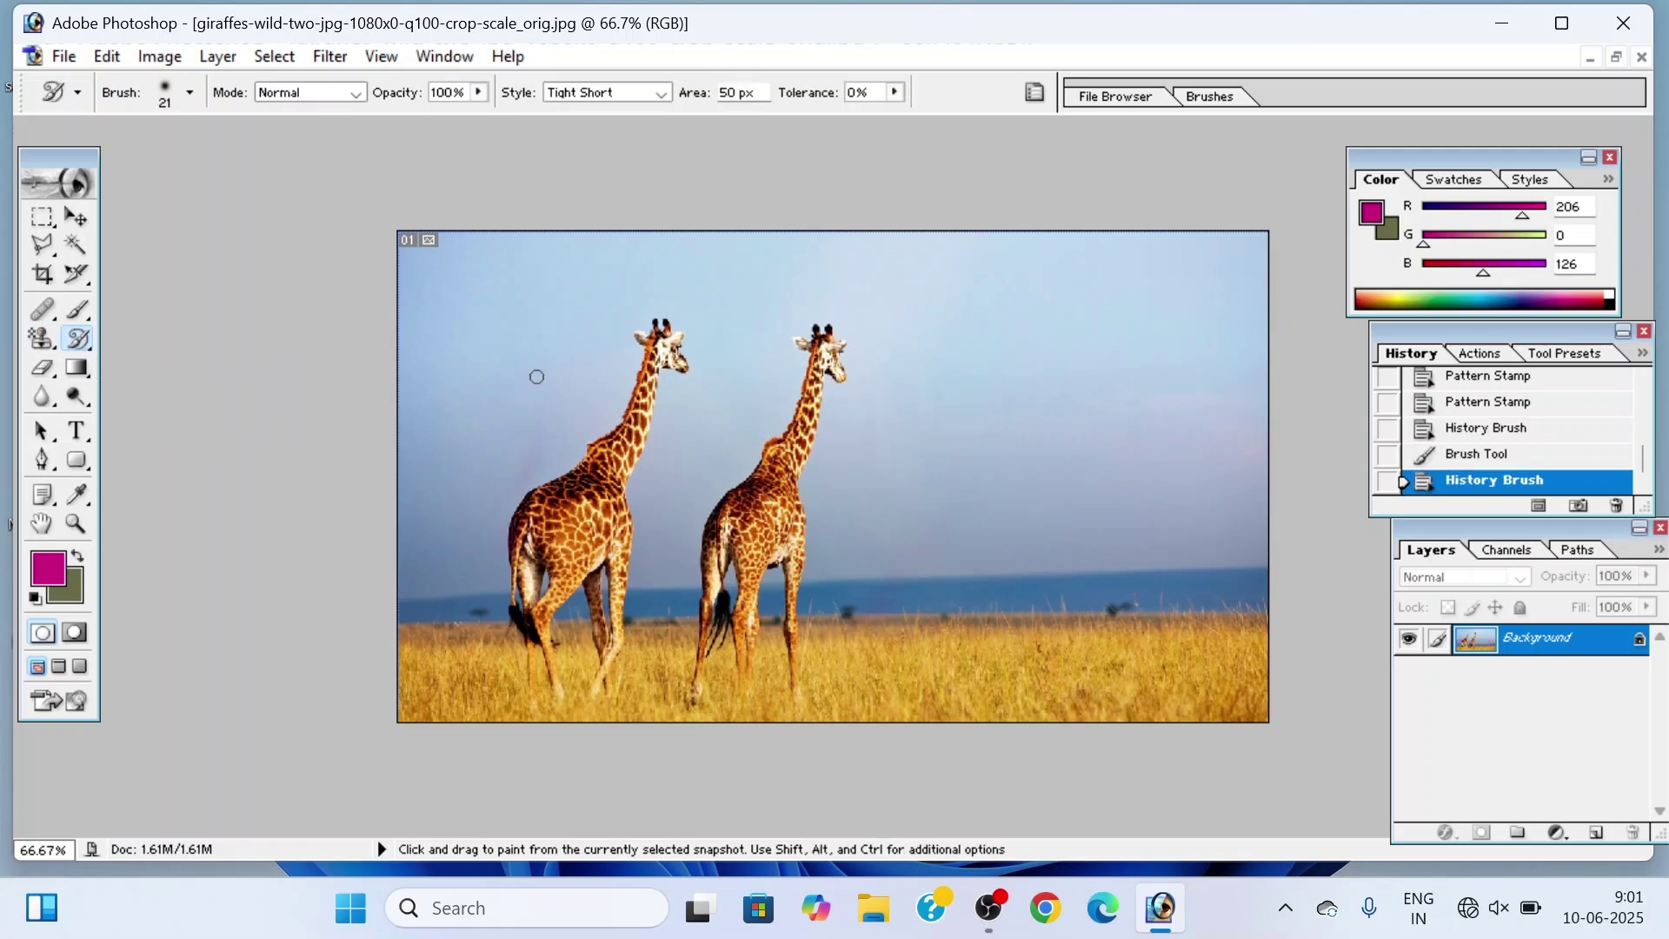
drag(514, 301, 520, 297)
drag(648, 331, 692, 340)
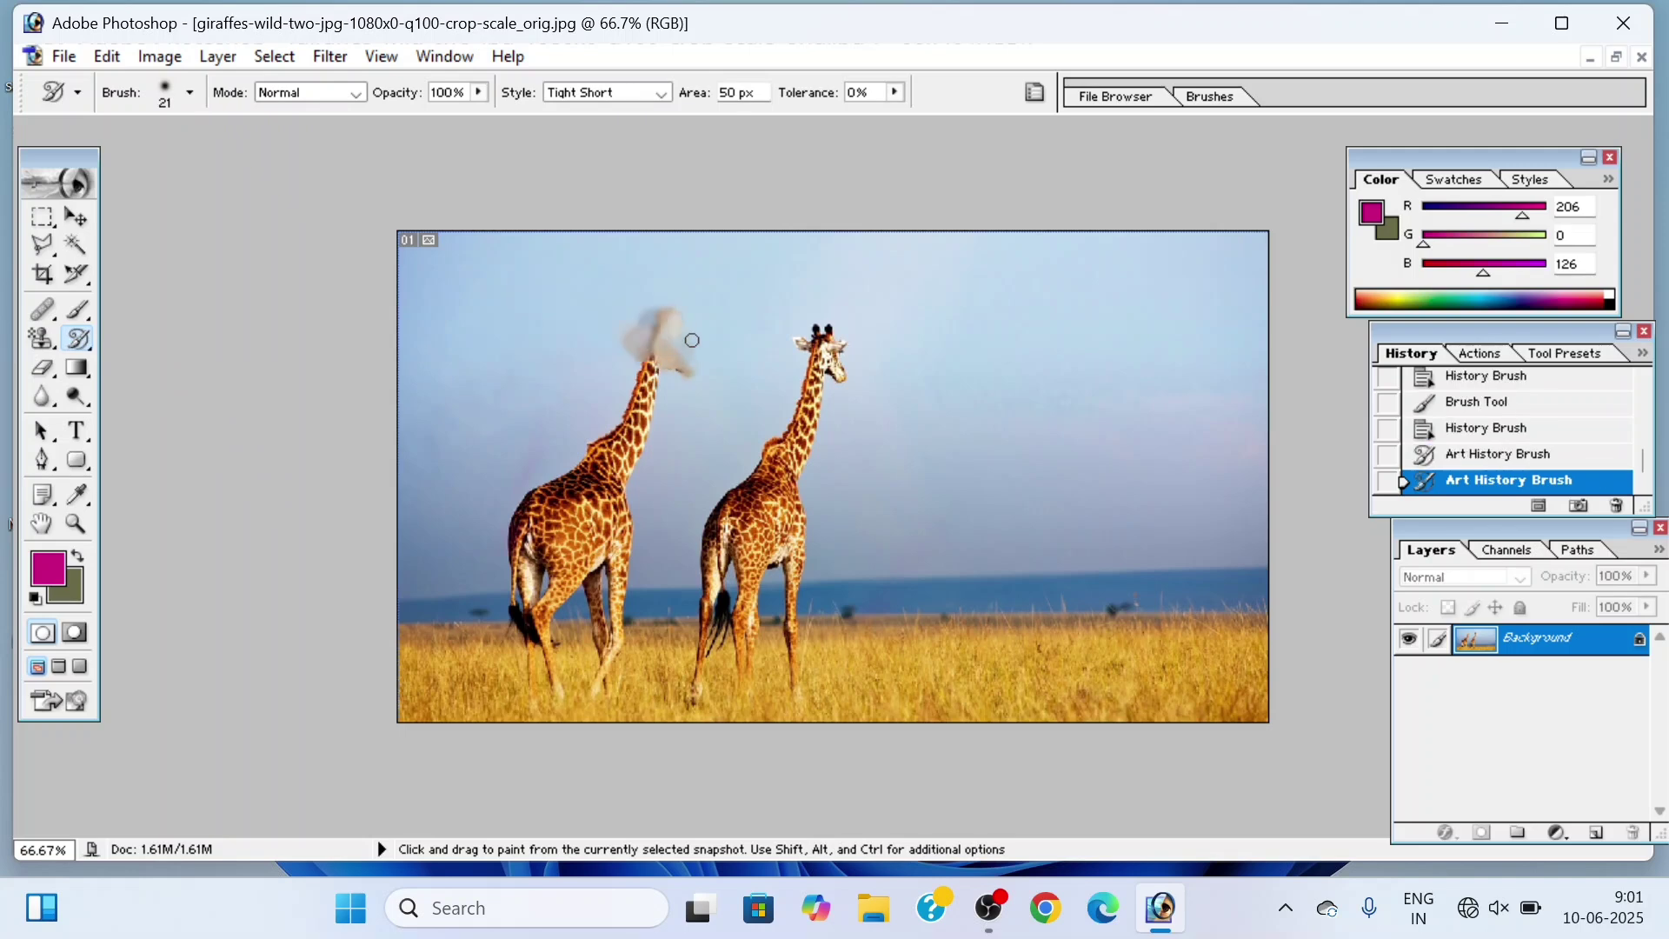
mouse_move(836, 330)
mouse_down()
mouse_move(832, 412)
mouse_move(822, 382)
mouse_move(739, 575)
mouse_move(703, 606)
mouse_move(734, 506)
mouse_move(721, 633)
mouse_move(776, 588)
mouse_move(786, 527)
mouse_move(791, 699)
mouse_up()
mouse_move(590, 563)
mouse_down()
mouse_move(593, 707)
mouse_move(539, 571)
mouse_move(551, 534)
mouse_move(529, 610)
mouse_move(552, 501)
mouse_move(623, 459)
mouse_move(674, 353)
mouse_move(547, 521)
mouse_move(515, 515)
mouse_move(553, 486)
mouse_move(589, 509)
mouse_move(594, 629)
mouse_up()
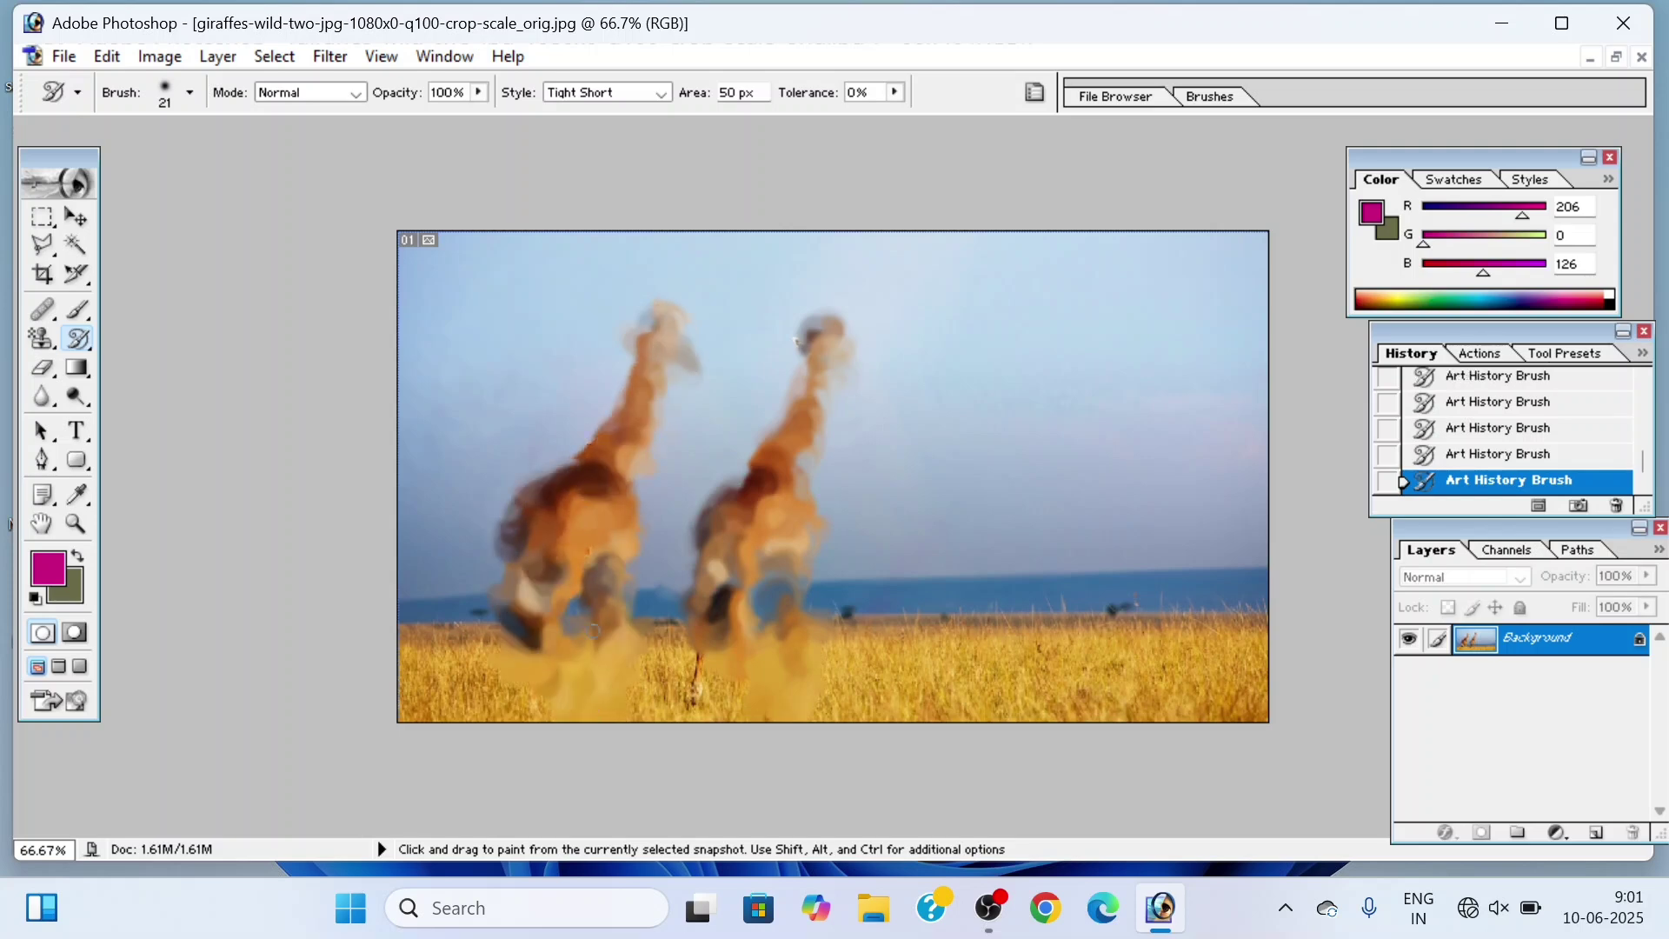
Step: Enlarge the Art History Brush to 353 px and paint over the entire photo to blur it into broad color patches
right_click(674, 432)
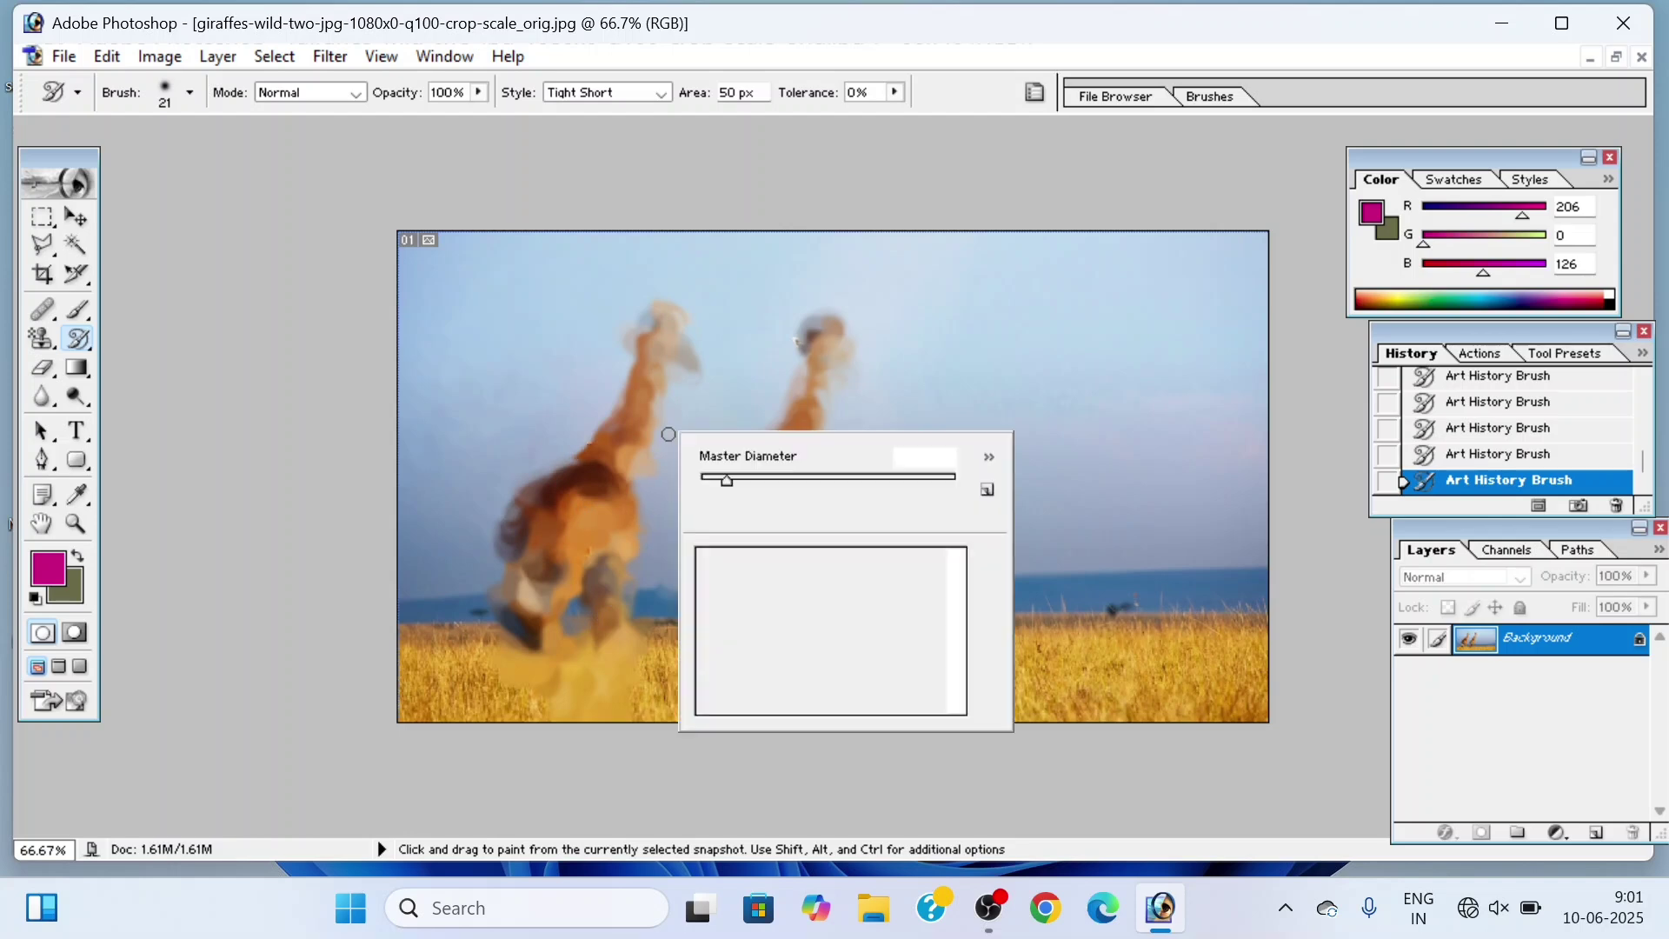
drag(731, 478, 894, 479)
key(Return)
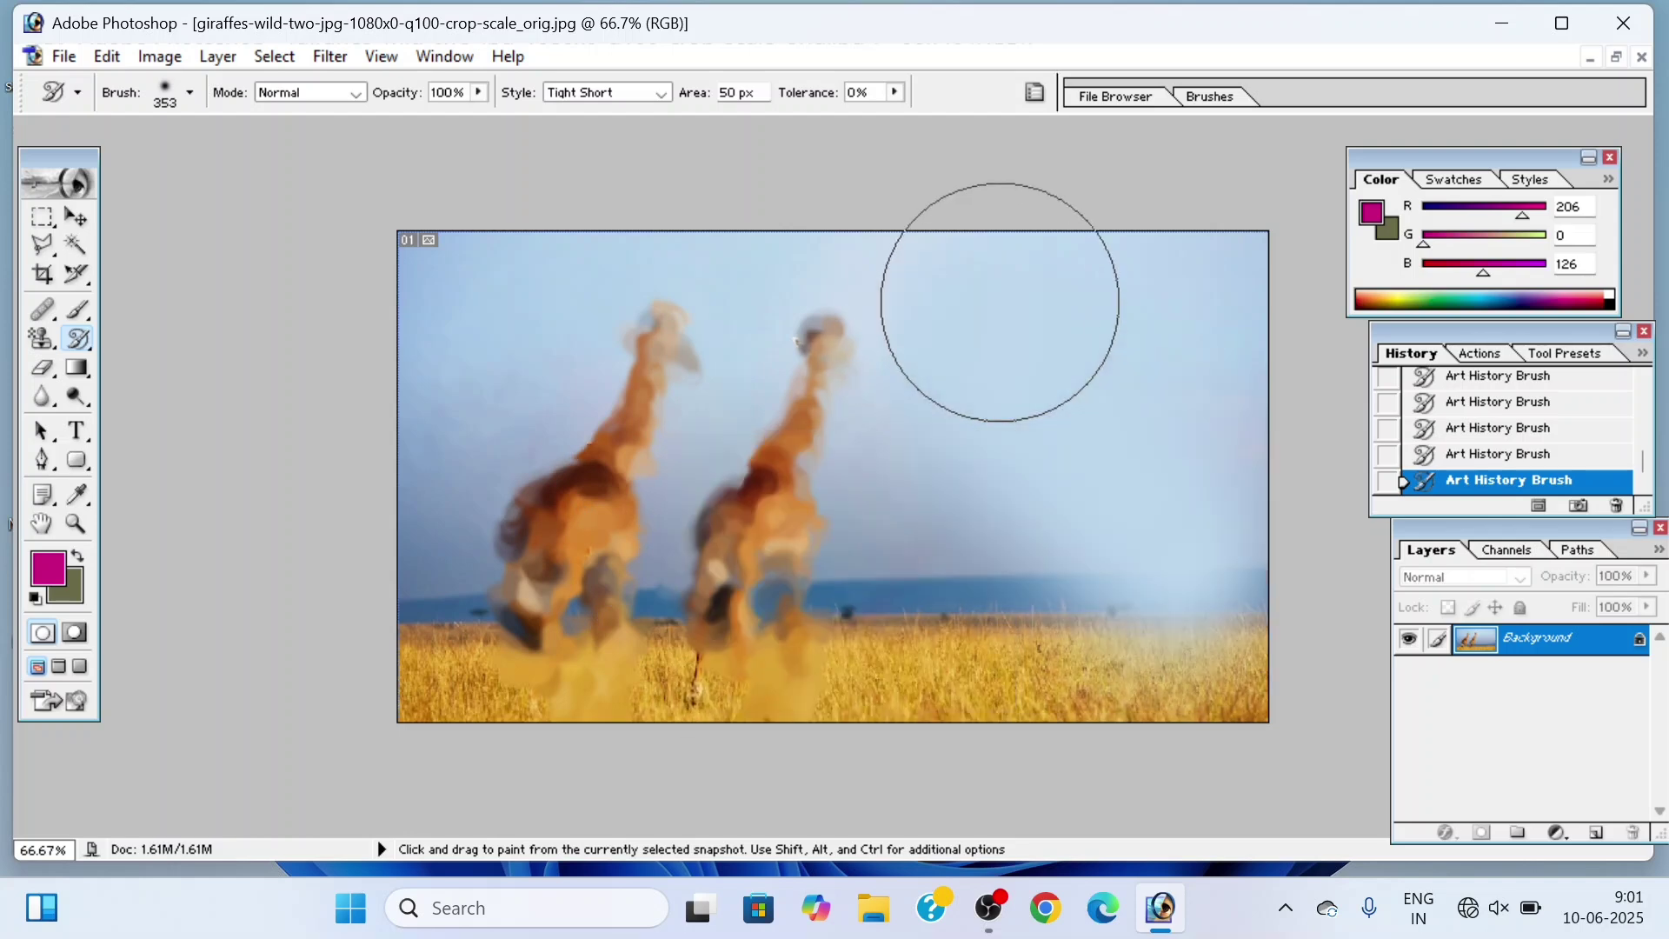
mouse_move(998, 279)
mouse_down()
mouse_move(1006, 391)
mouse_move(551, 484)
mouse_move(583, 502)
mouse_move(905, 484)
mouse_move(991, 455)
mouse_up()
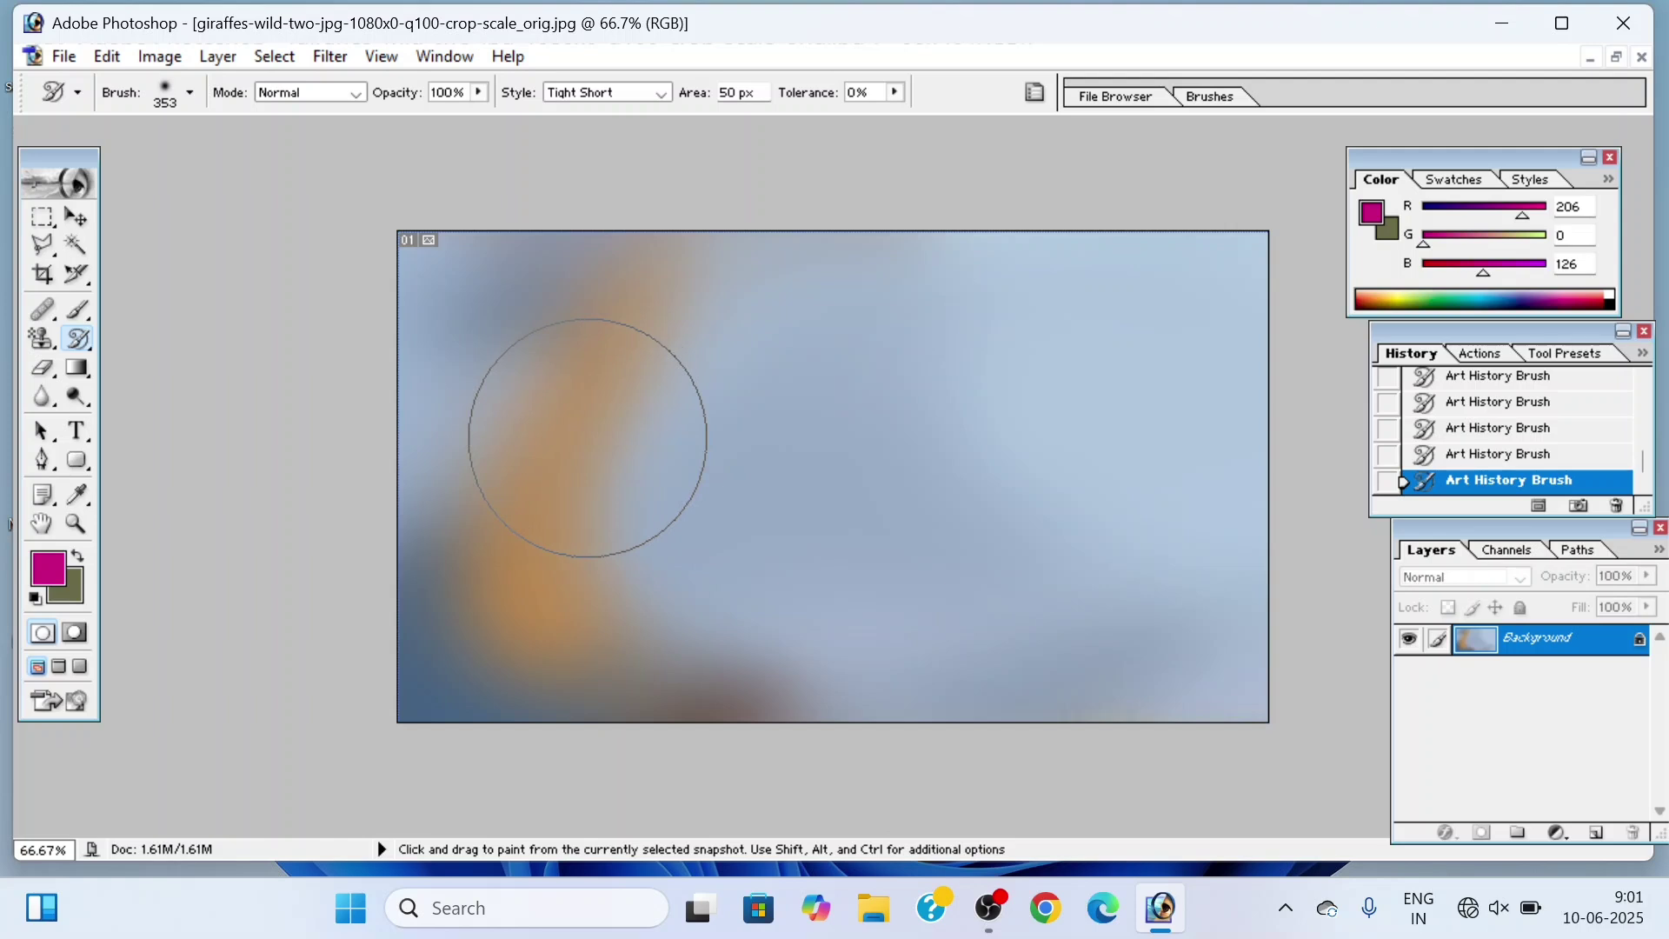
Step: Lower the Art History Brush's opacity to 24% and paint over the blurred photo again
click(476, 98)
drag(476, 118, 373, 117)
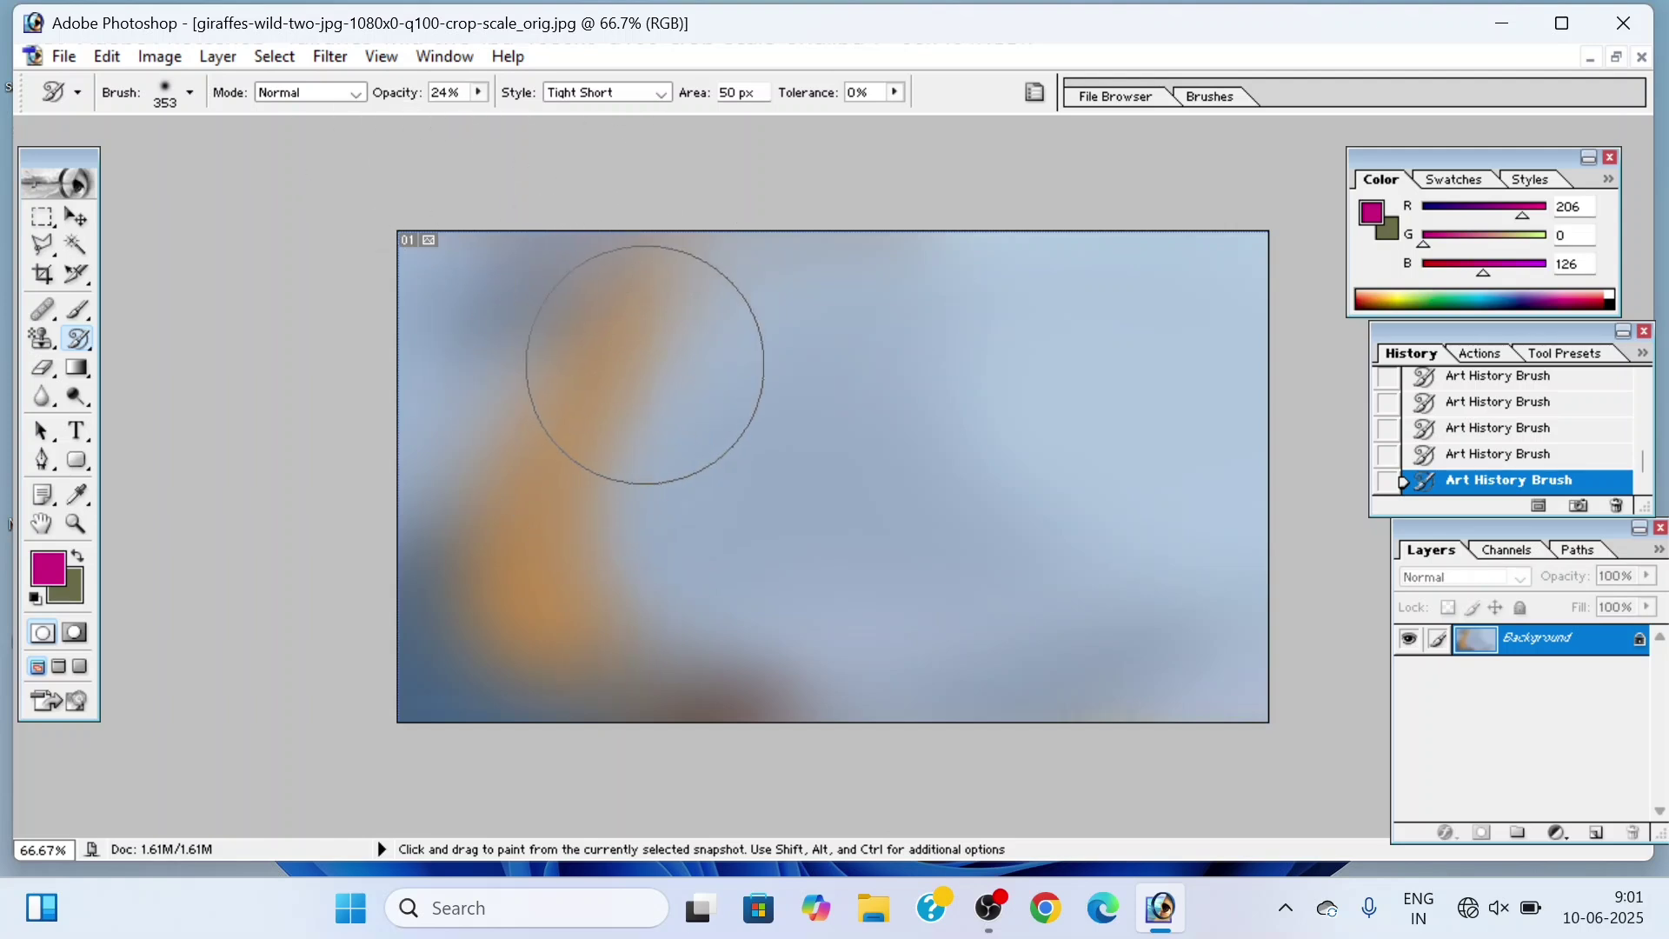
click(645, 365)
Step: Switch back to the History Brush and paint over the whole blurred photo to restore the original two giraffes
click(92, 346)
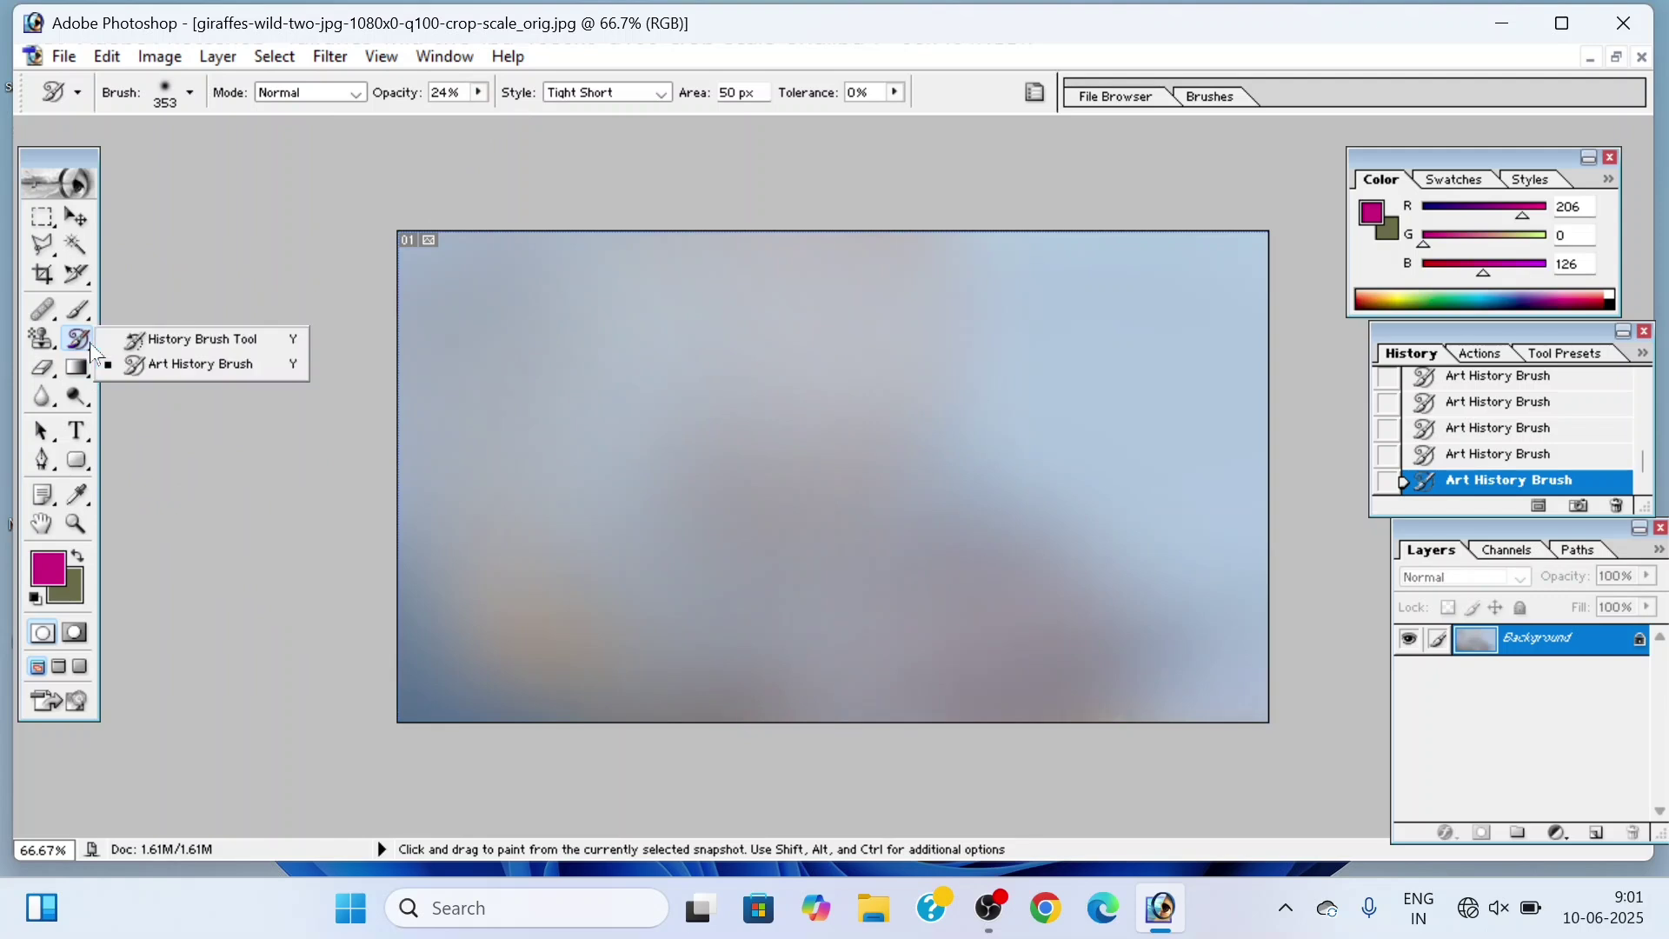
click(178, 340)
mouse_move(589, 362)
mouse_down()
mouse_move(866, 214)
mouse_move(810, 392)
mouse_move(1028, 501)
mouse_move(737, 400)
mouse_move(749, 345)
mouse_move(598, 284)
mouse_move(511, 305)
mouse_move(664, 366)
mouse_move(1006, 346)
mouse_move(1326, 500)
mouse_move(1383, 554)
mouse_move(989, 546)
mouse_move(1199, 456)
mouse_move(757, 448)
mouse_move(585, 341)
mouse_move(440, 319)
mouse_move(411, 613)
mouse_move(795, 513)
mouse_move(414, 517)
mouse_move(441, 710)
mouse_move(416, 673)
mouse_move(790, 709)
mouse_move(1260, 682)
mouse_move(1239, 546)
mouse_move(671, 697)
mouse_move(543, 682)
mouse_move(1241, 547)
mouse_move(909, 492)
mouse_up()
drag(405, 356, 418, 287)
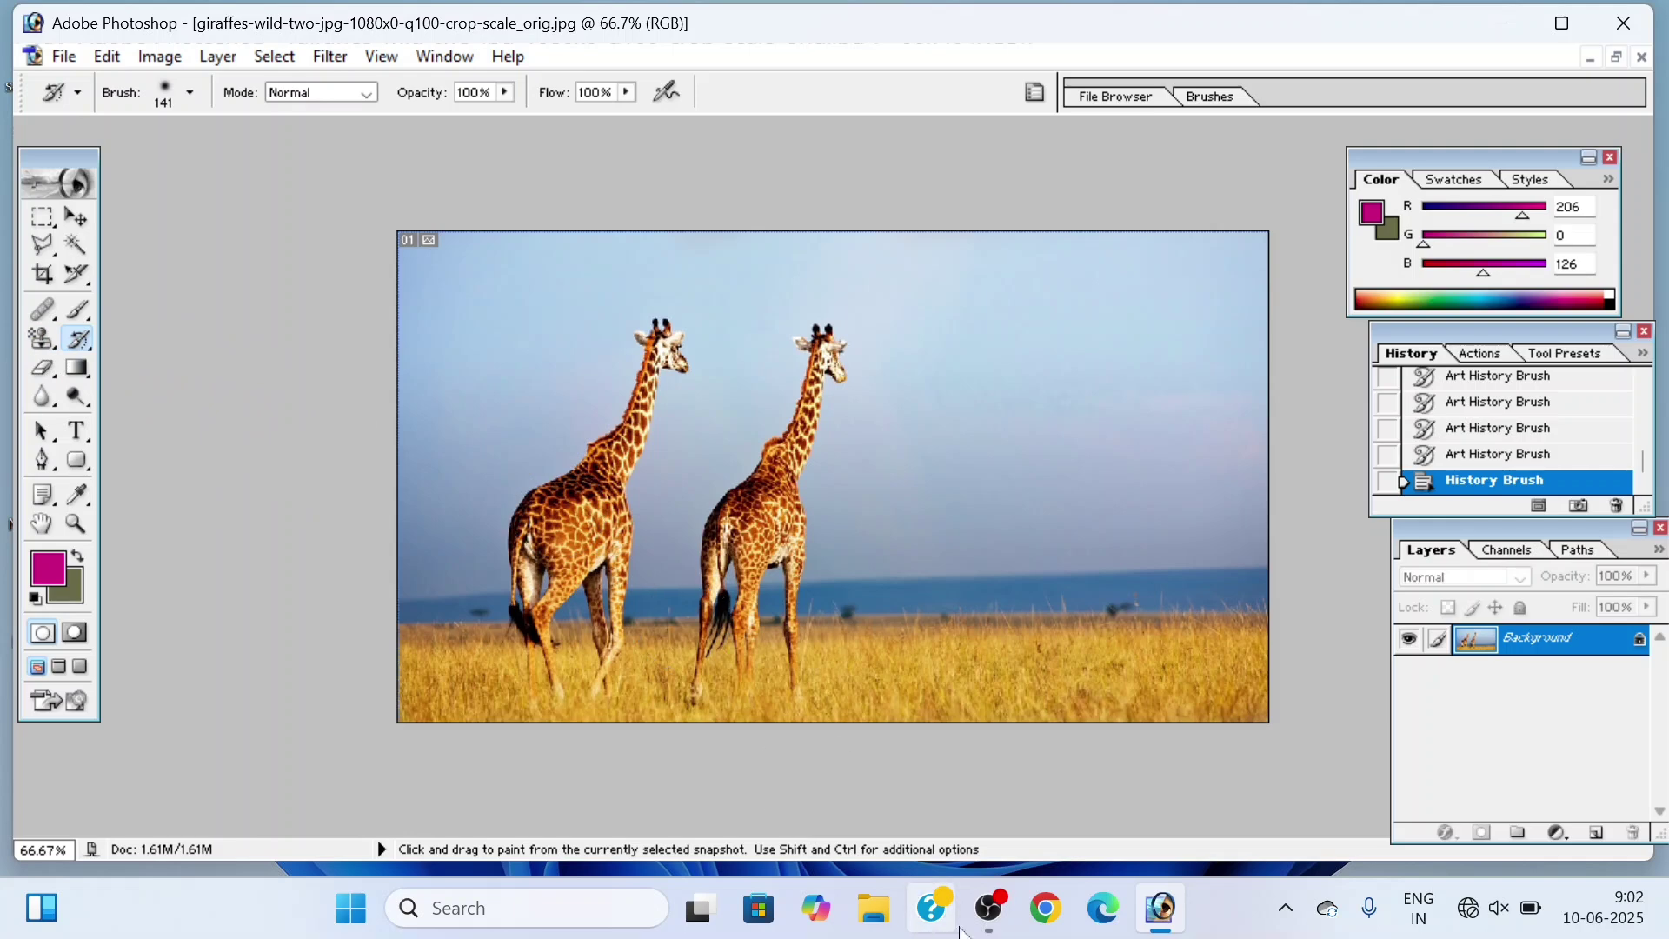
click(989, 908)
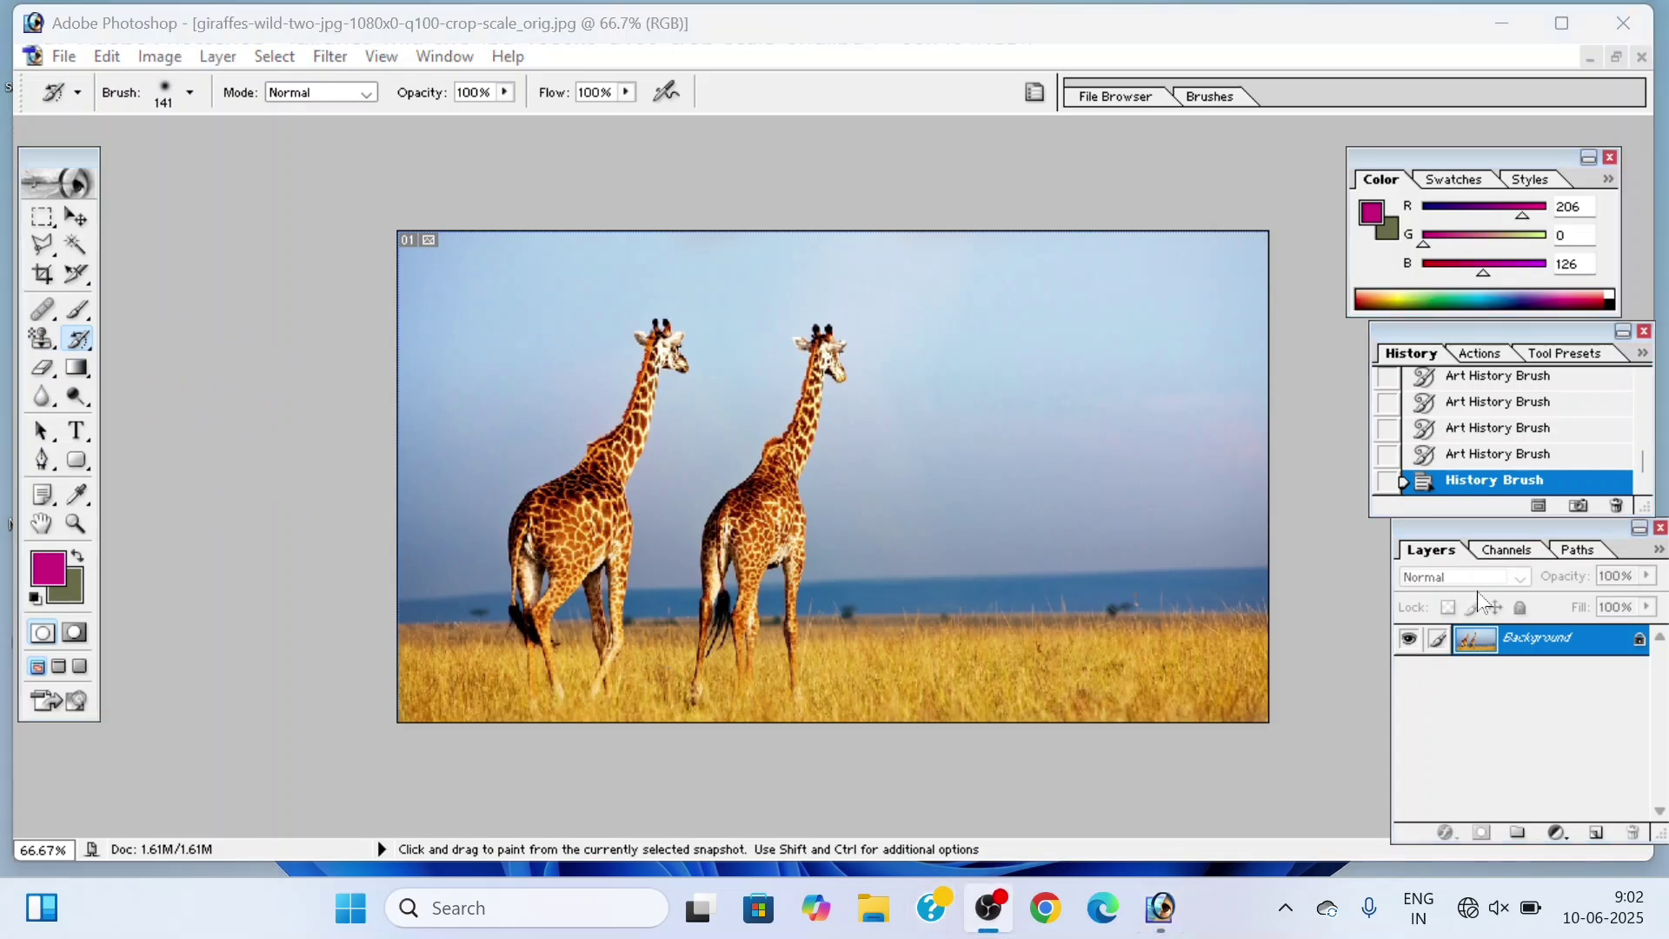